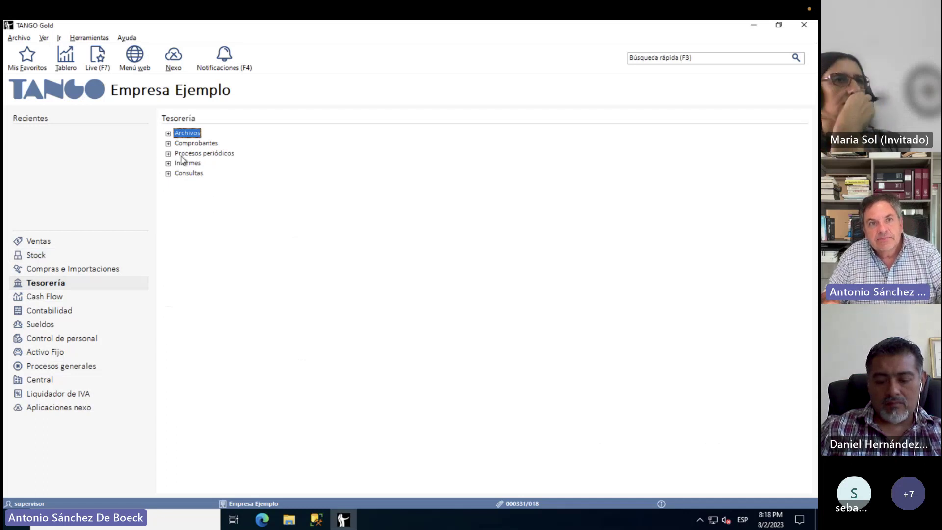
# Expand the Archivos group in the Tesorería module to show its options.
pyautogui.click(168, 134)
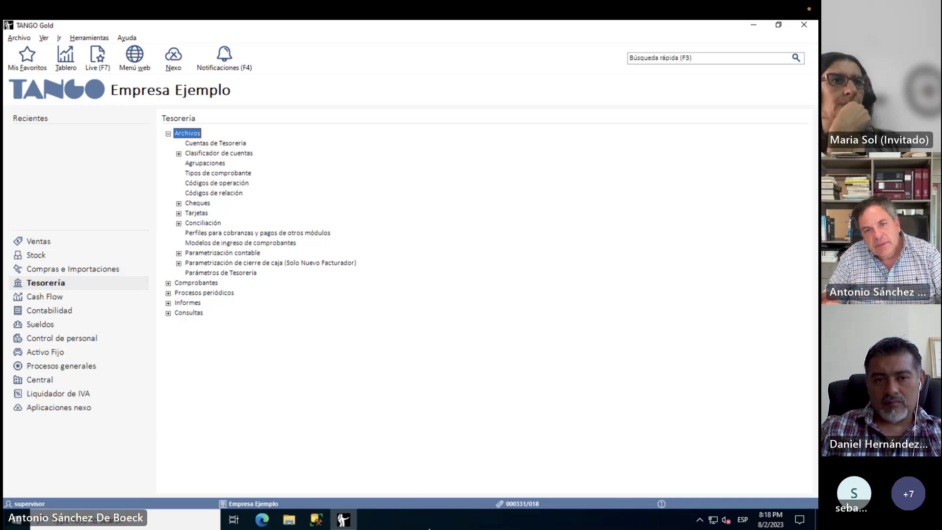
# Switch to Finder and open PO-TripleEnfoque Draf2 NORMAL e-mail parametros.pdf from the Desktop folder in full screen.
pyautogui.moveTo(407, 518)
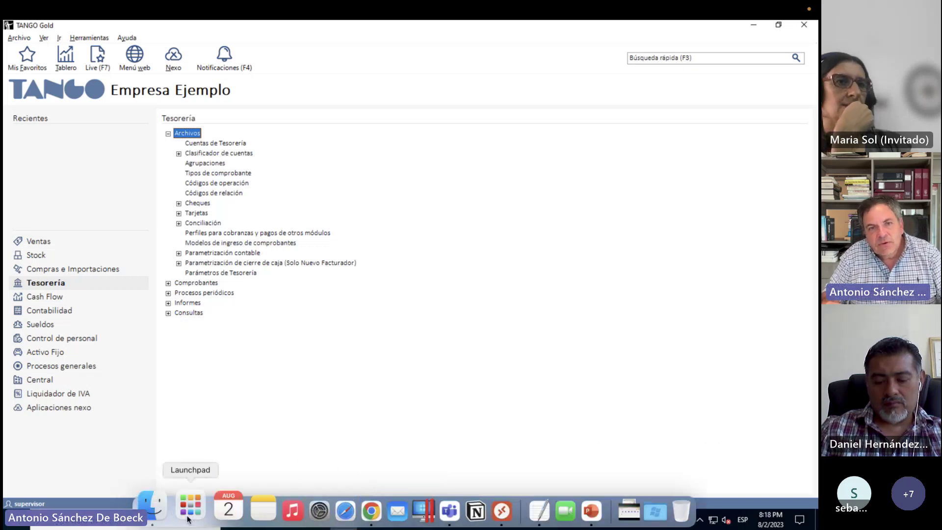
pyautogui.click(153, 507)
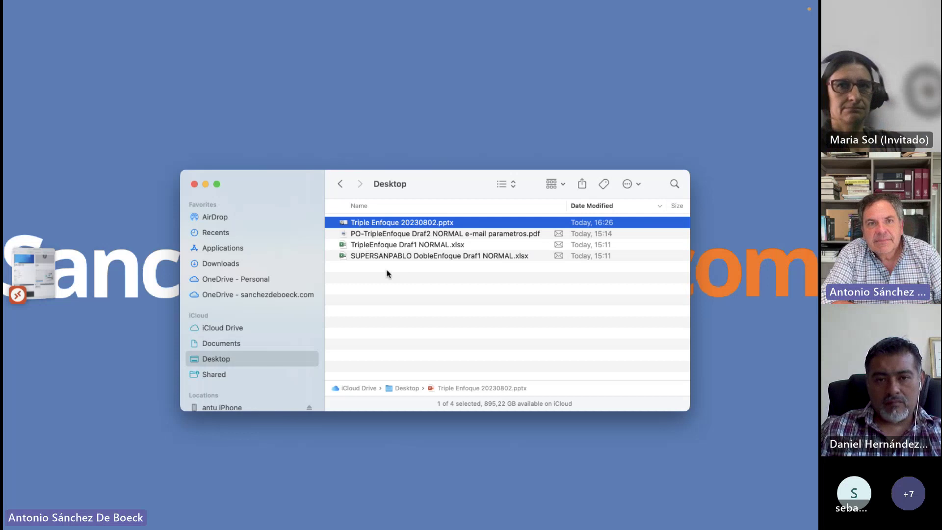
pyautogui.click(390, 234)
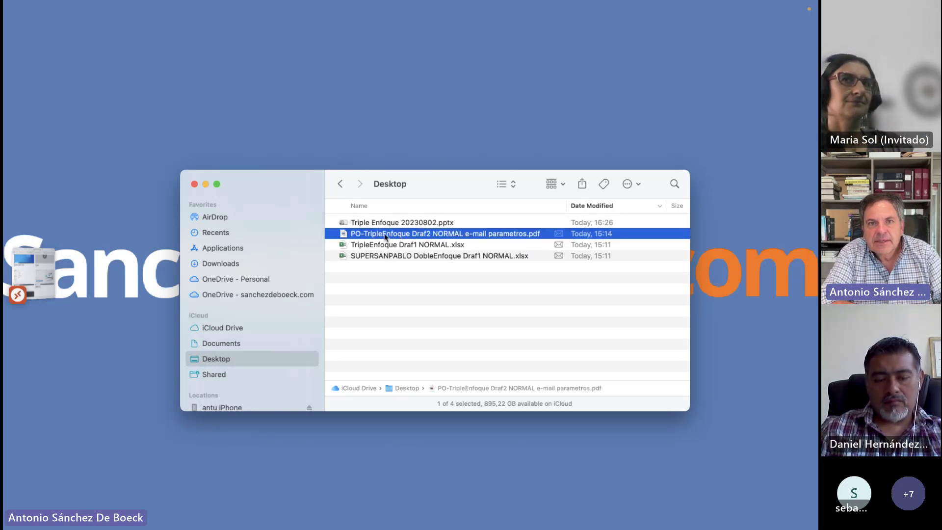
pyautogui.doubleClick(385, 235)
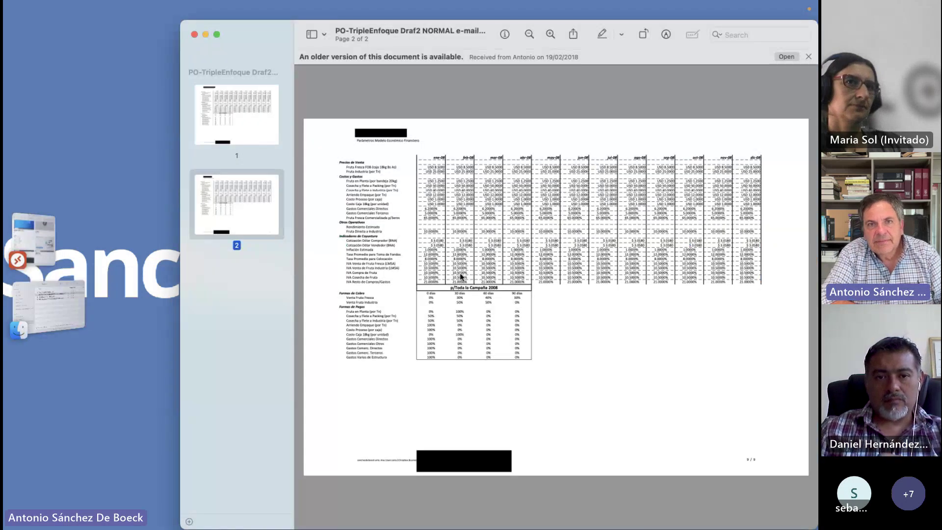
pyautogui.click(217, 34)
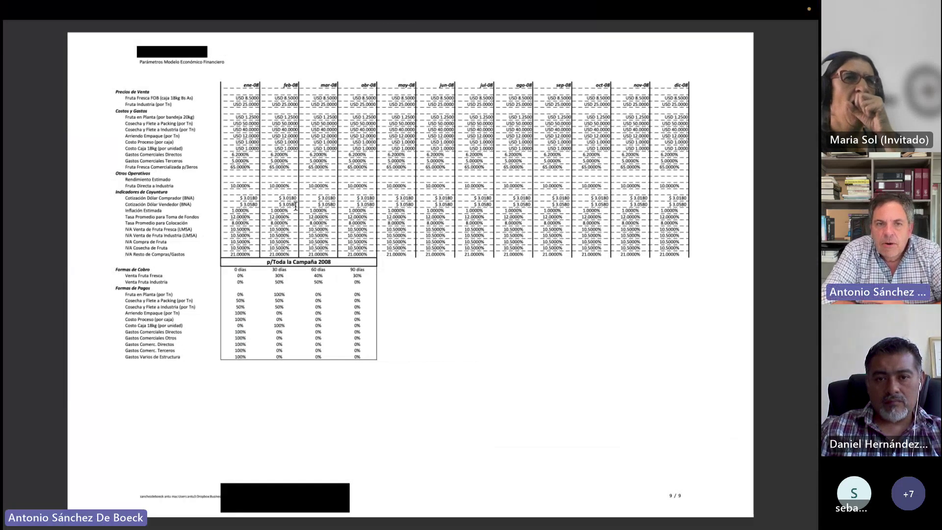
# Examine the economic-financial model parameters in the PDF, from Precios de Venta through Indicadores de Coyuntura and the payment terms.
pyautogui.moveTo(428, 16)
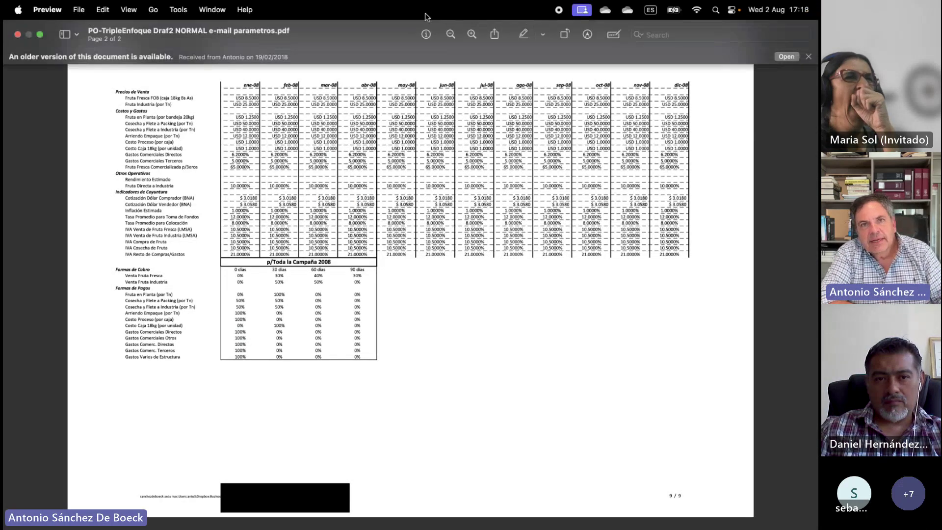
pyautogui.click(471, 35)
pyautogui.click(471, 35)
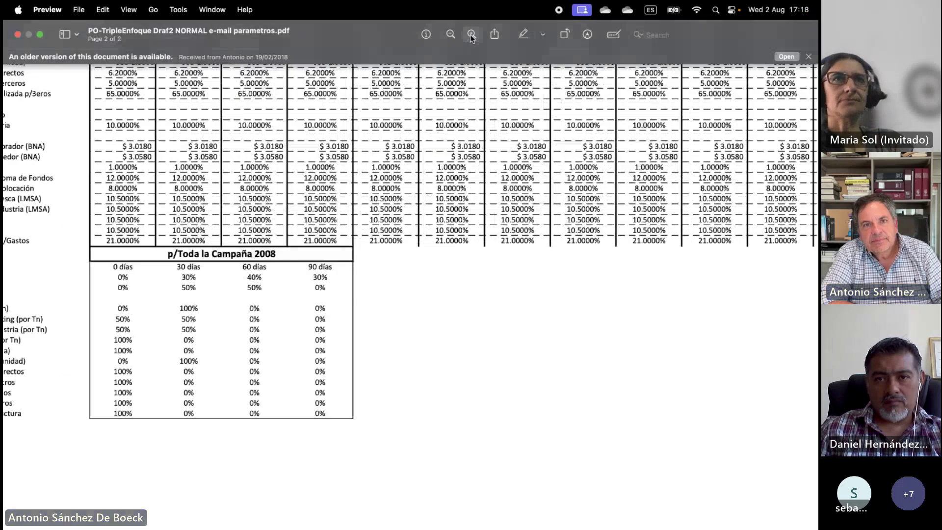
pyautogui.click(471, 34)
pyautogui.scroll(2, 397, 133)
pyautogui.hscroll(-5, 396, 133)
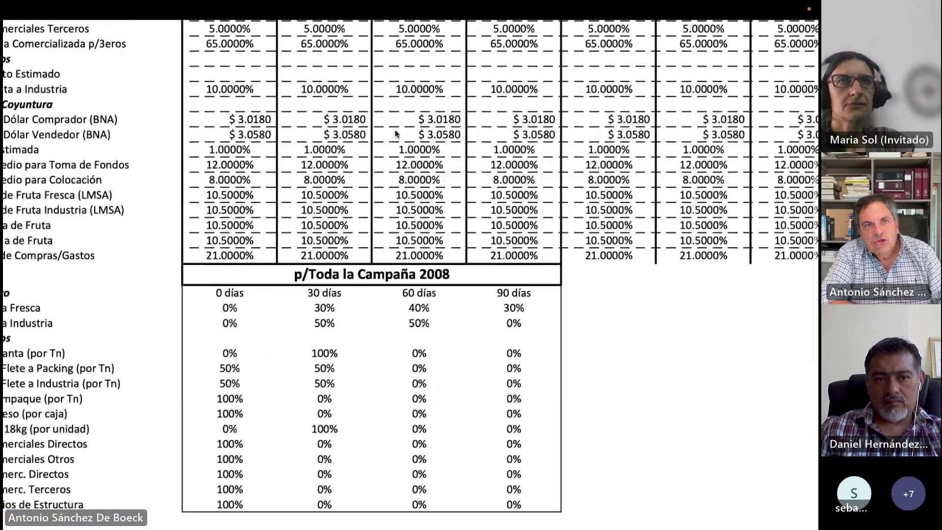
pyautogui.scroll(5, 397, 134)
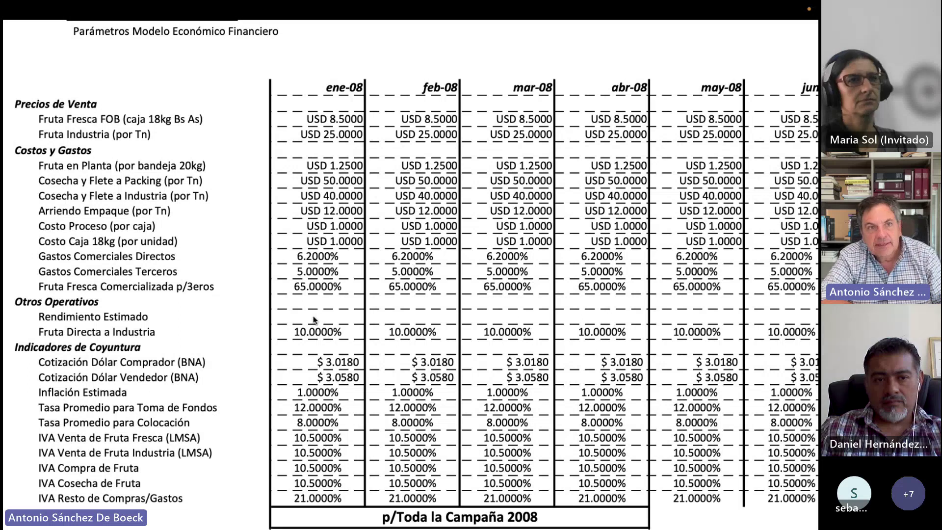
pyautogui.scroll(-5, 318, 321)
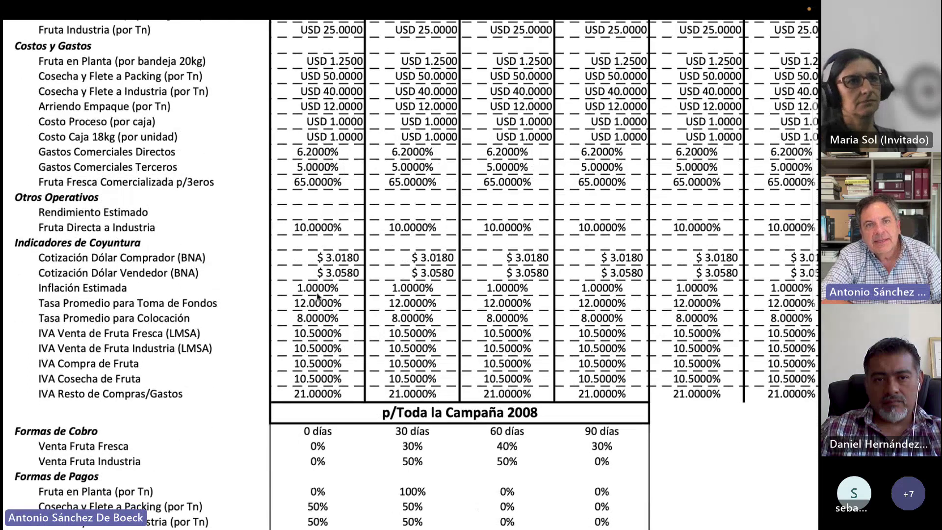
pyautogui.scroll(-10, 318, 296)
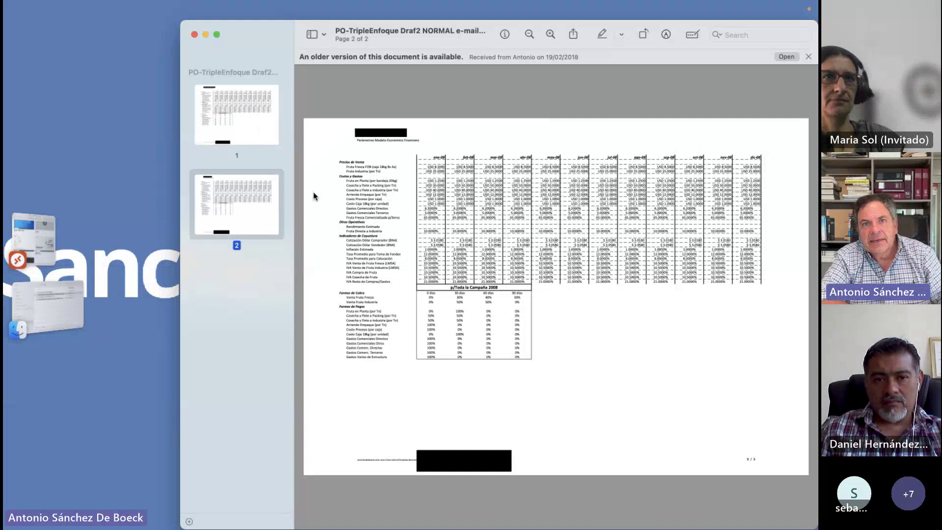
# Close the PDF and open SUPERSANPABLO DobleEnfoque Draf1 NORMAL.xlsx from the Desktop folder in full screen.
pyautogui.click(194, 34)
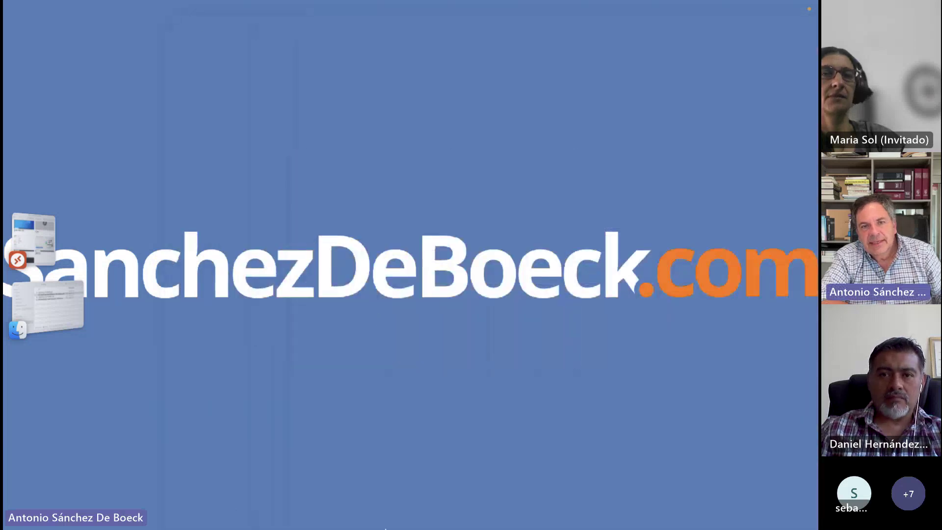
pyautogui.click(58, 317)
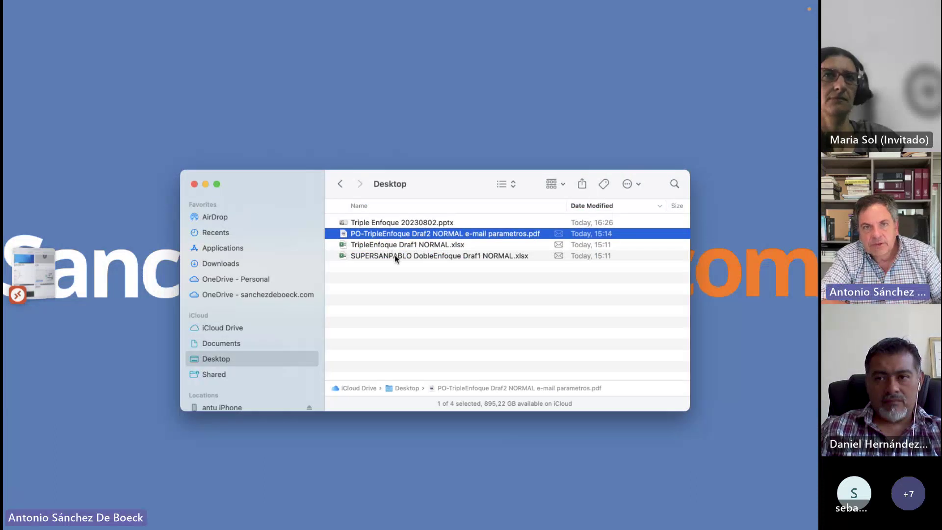
pyautogui.click(394, 255)
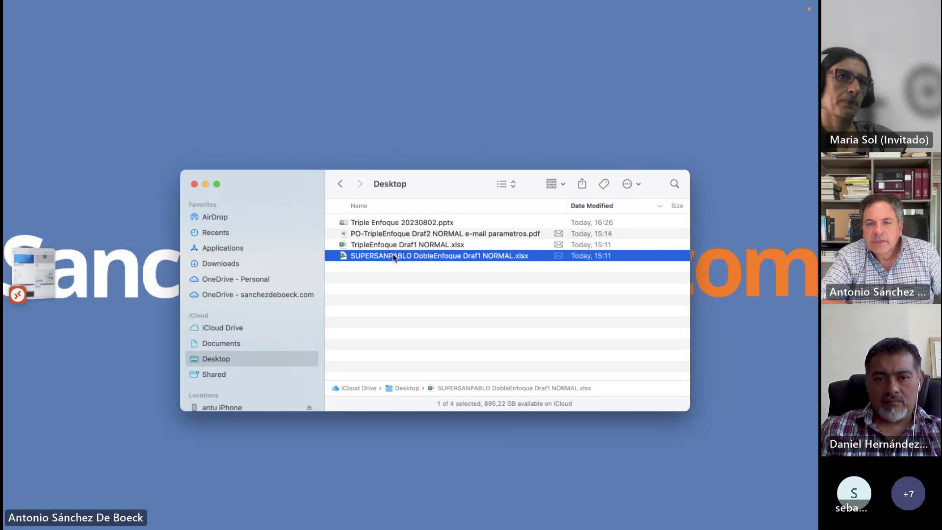
pyautogui.doubleClick(394, 256)
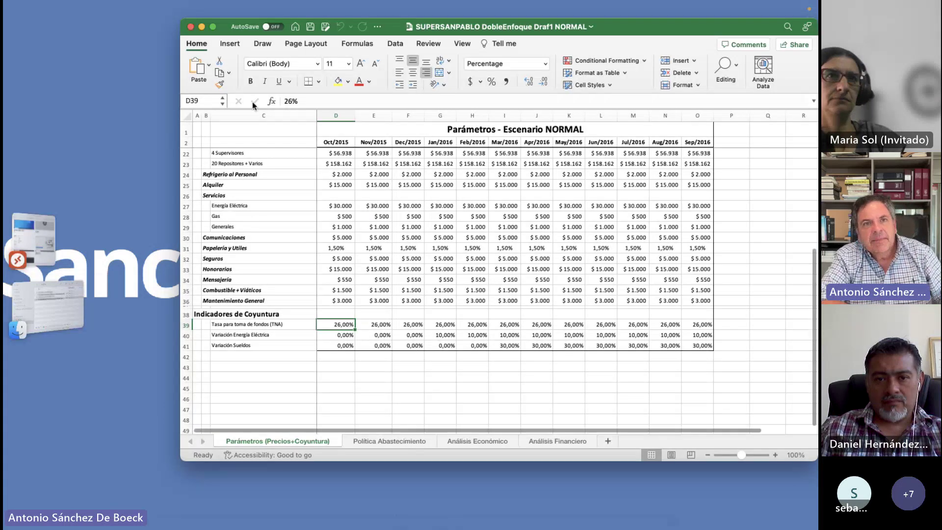
pyautogui.click(212, 26)
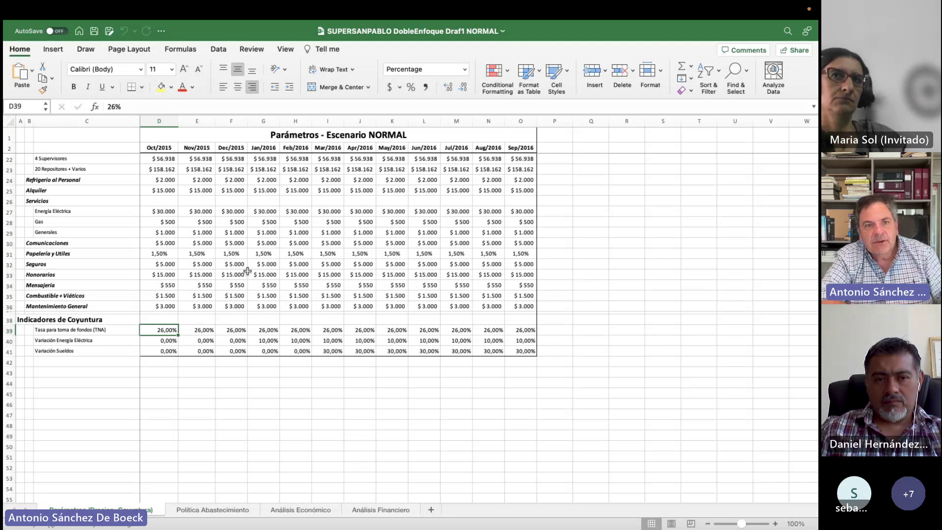
# Examine the Parámetros (Precios+Coyuntura) sheet at 150% size, from Parámetros Operativos through Indicadores de Coyuntura.
pyautogui.scroll(10, 247, 271)
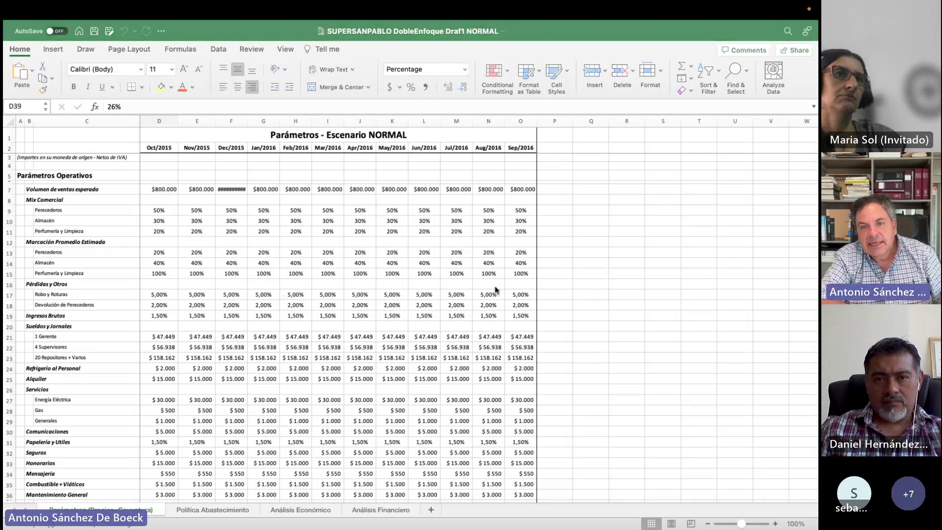
pyautogui.click(775, 524)
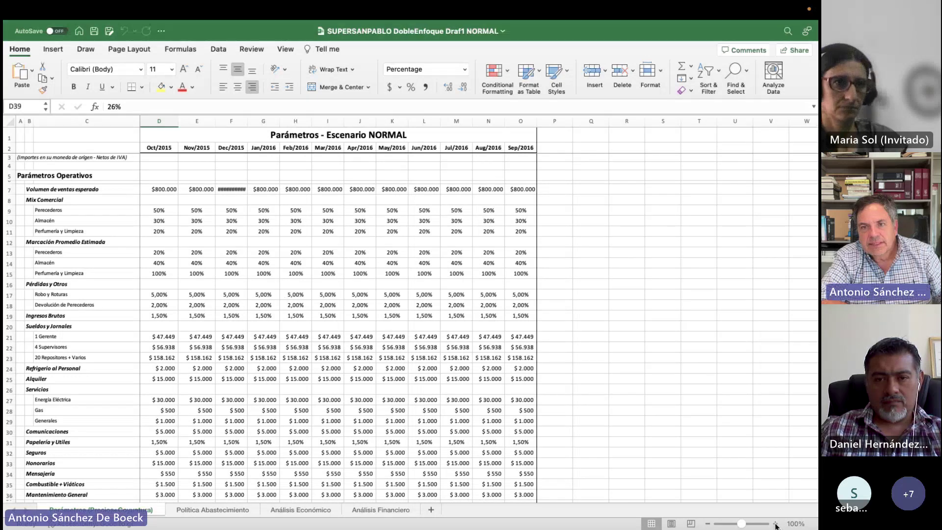
pyautogui.click(776, 524)
pyautogui.click(775, 524)
pyautogui.click(776, 524)
pyautogui.click(775, 524)
pyautogui.click(776, 524)
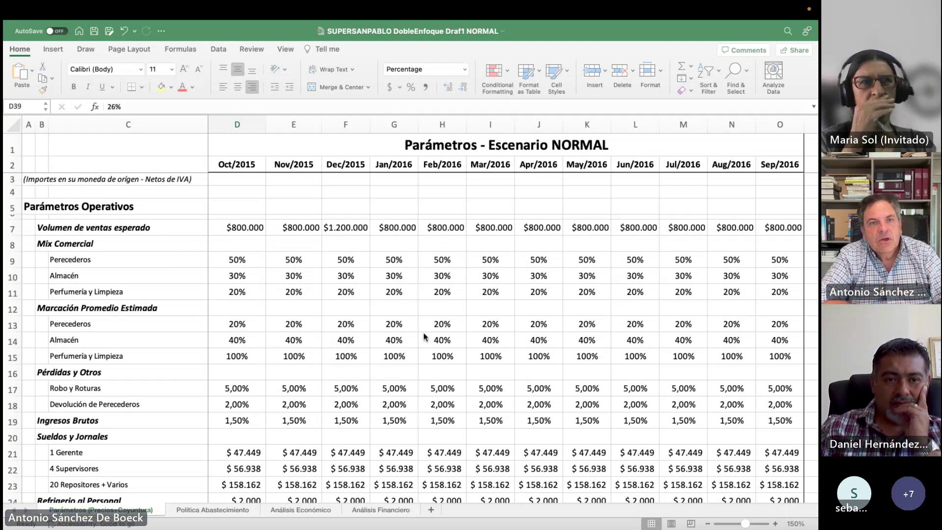
pyautogui.scroll(-5, 424, 336)
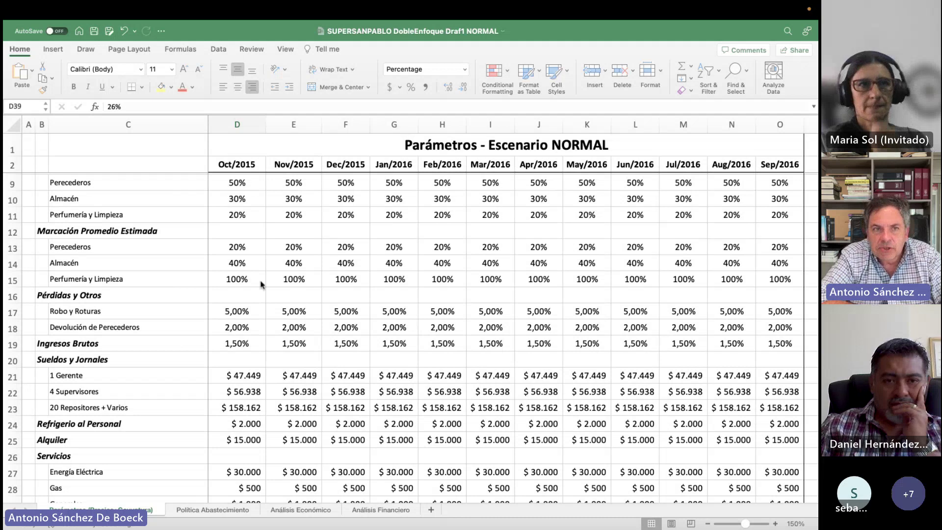
pyautogui.scroll(-5, 254, 318)
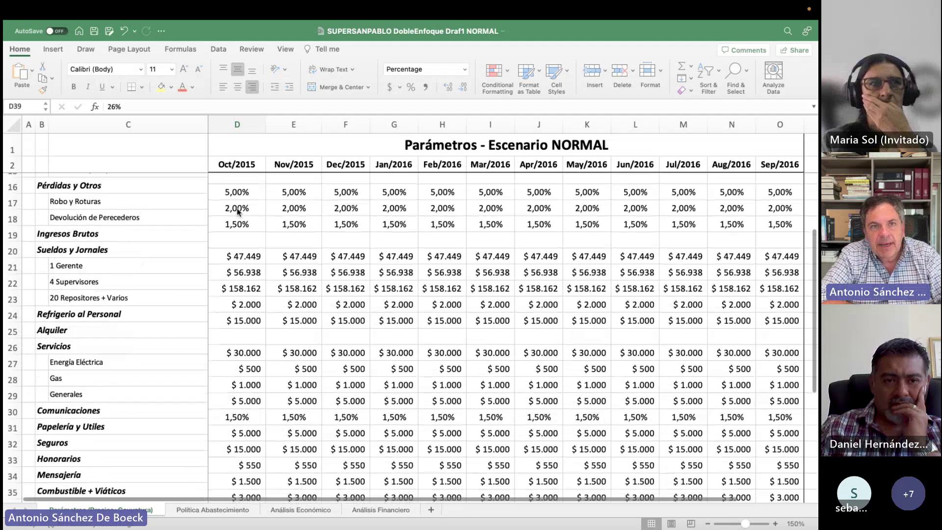
pyautogui.scroll(-2, 118, 273)
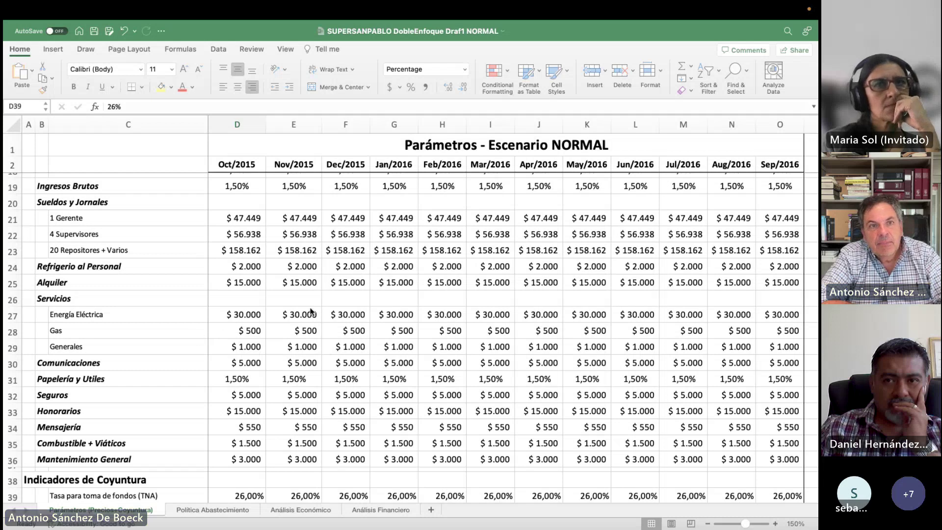
pyautogui.scroll(-2, 311, 314)
pyautogui.scroll(-5, 251, 357)
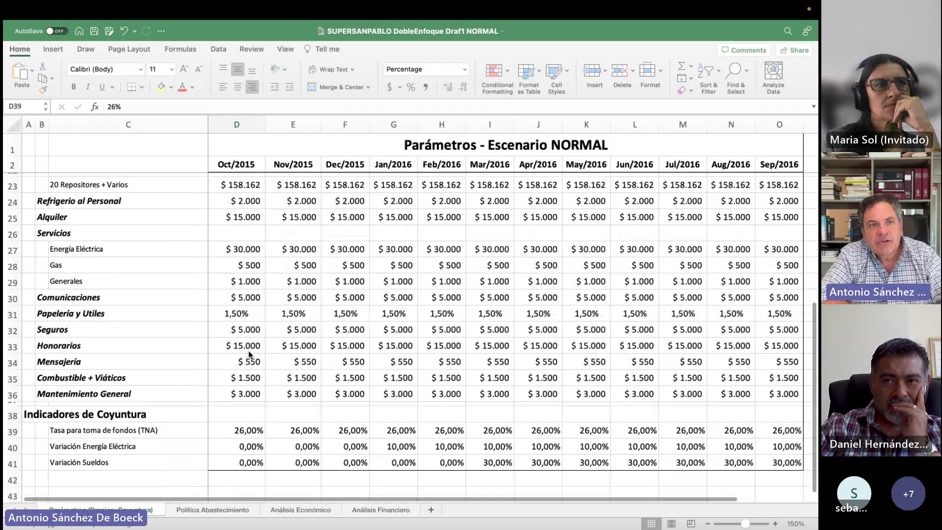
pyautogui.scroll(-3, 251, 357)
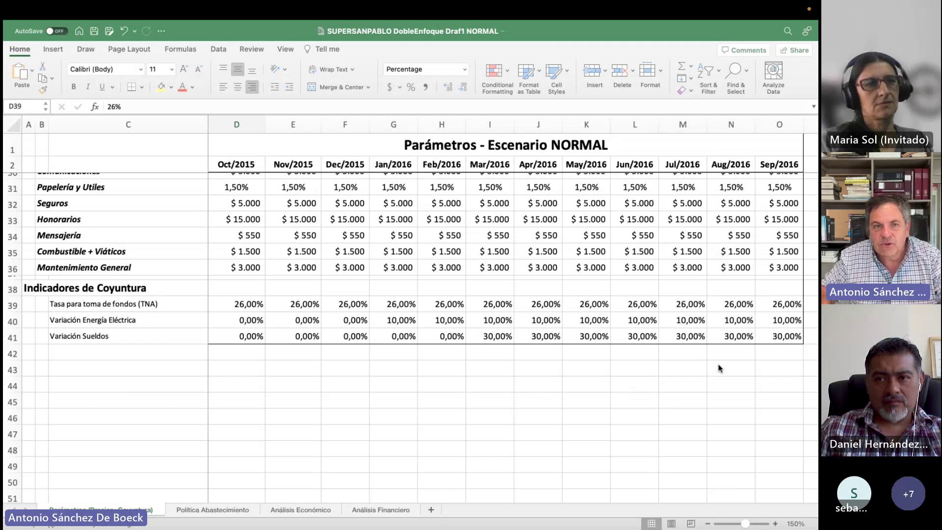
# Review the sales and purchase estimates on the Política Abastecimiento sheet, checking the Oct/2015 Perecederos formulas in D8 and D15.
pyautogui.click(213, 511)
pyautogui.click(224, 511)
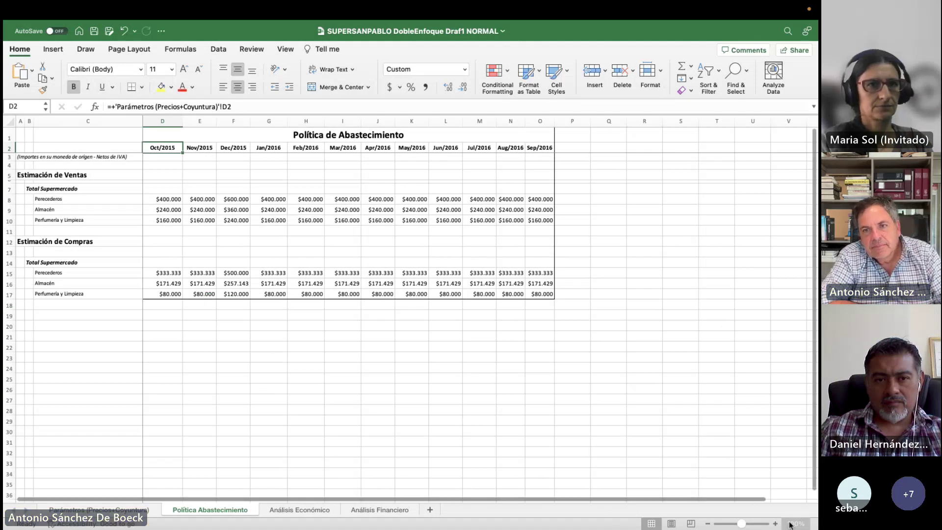
pyautogui.moveTo(745, 525); pyautogui.dragTo(750, 524)
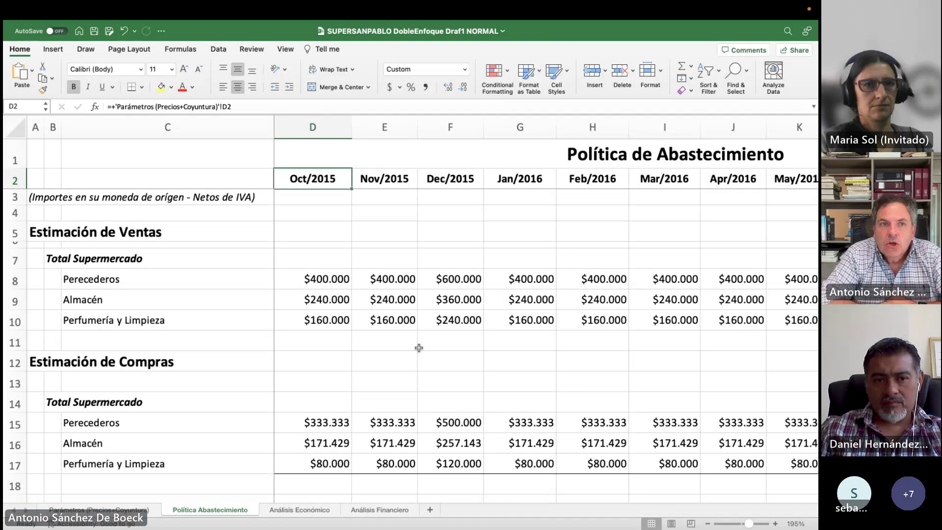
pyautogui.click(330, 279)
pyautogui.scroll(-3, 329, 344)
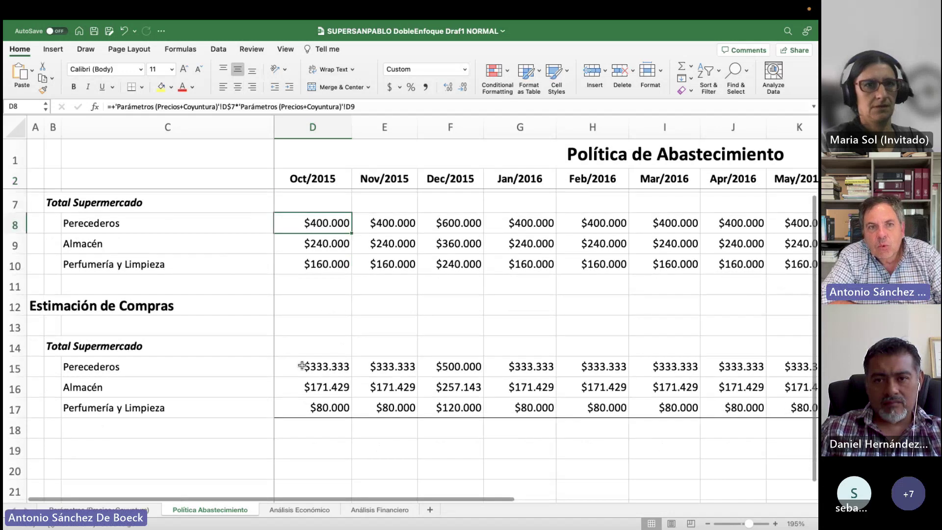
pyautogui.click(306, 367)
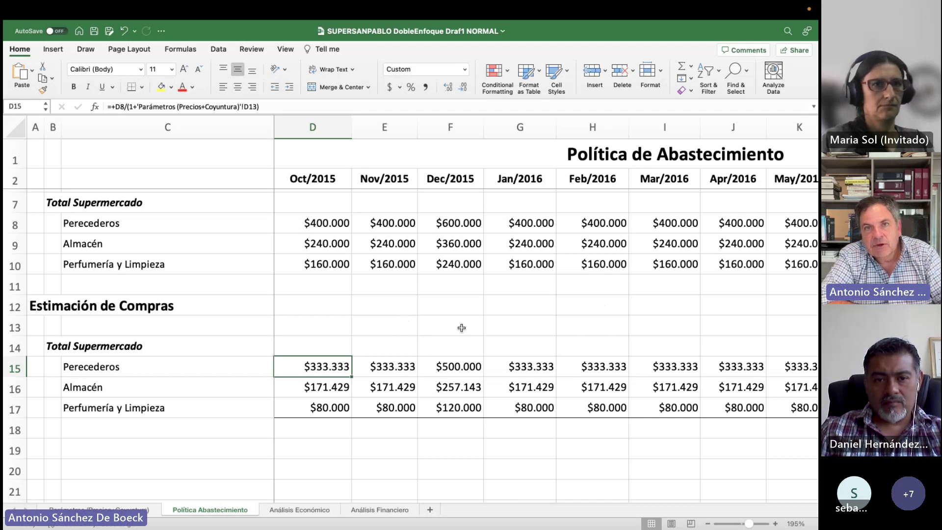
pyautogui.hscroll(3, 513, 328)
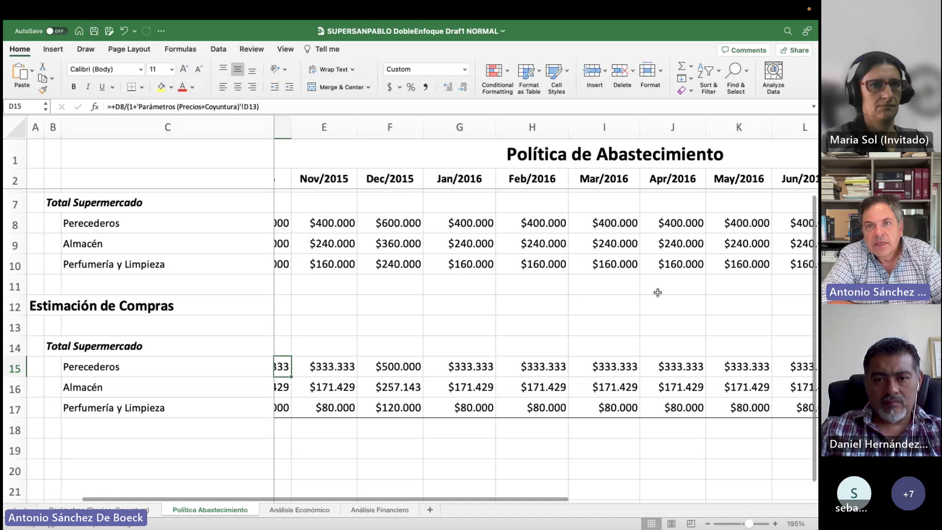
pyautogui.hscroll(2, 658, 292)
pyautogui.scroll(1, 658, 292)
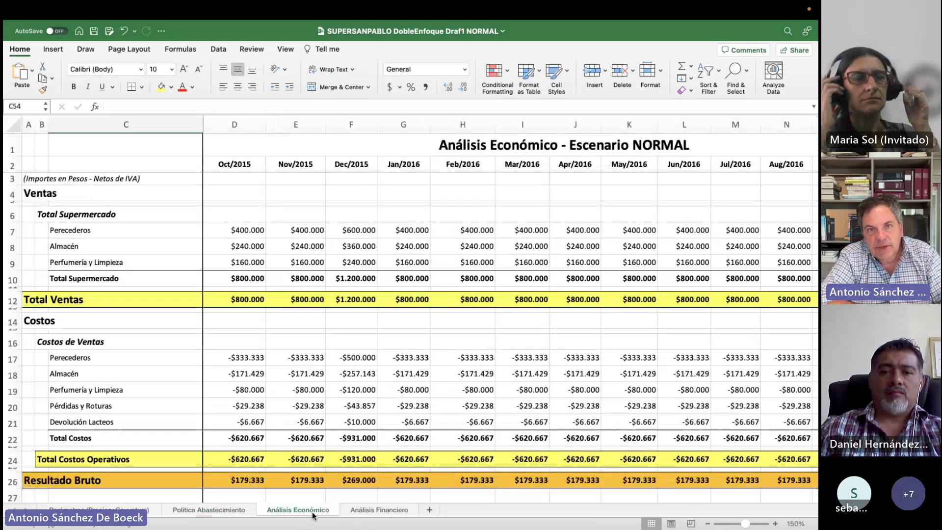
# Review the sales, costs and gross result on the Análisis Económico sheet, and display the Análisis Financiero sheet.
pyautogui.click(300, 512)
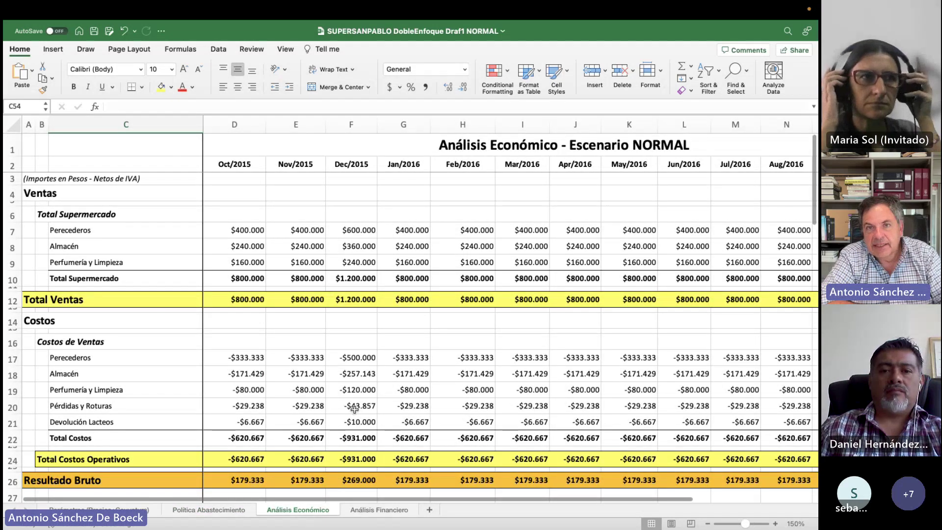
pyautogui.scroll(-5, 354, 408)
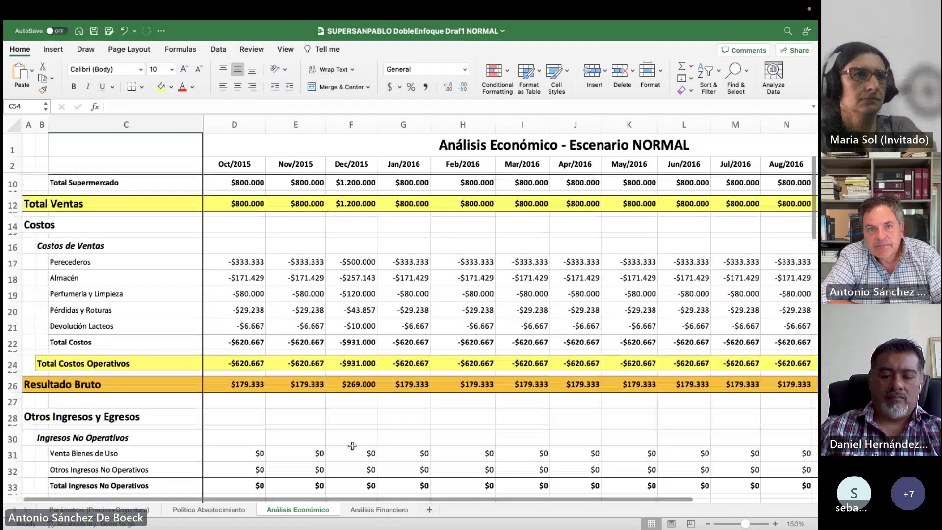
pyautogui.click(379, 510)
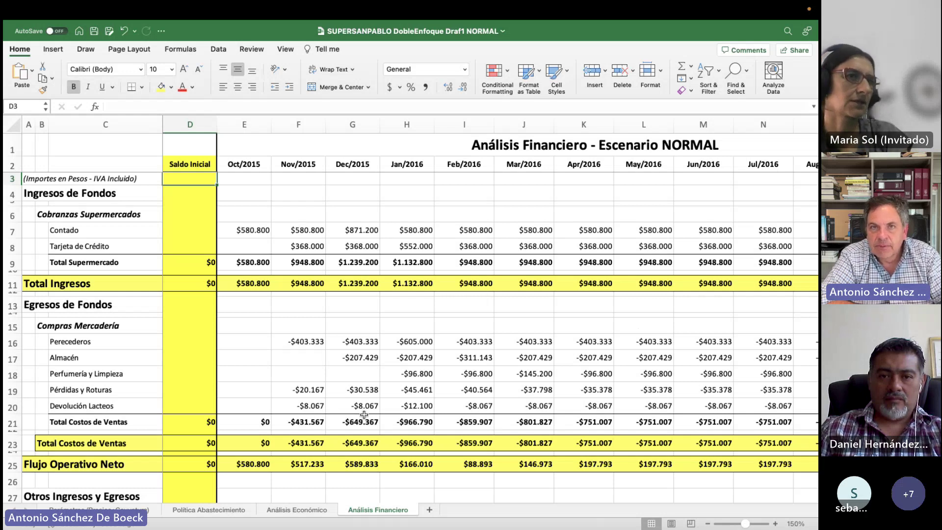
pyautogui.moveTo(319, 525)
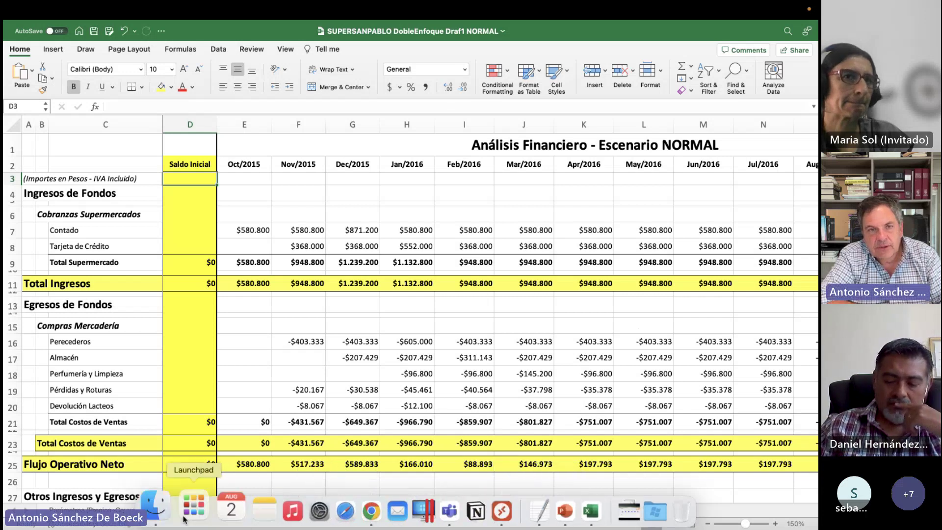
# Open TripleEnfoque Draf1 NORMAL.xlsx from the Desktop folder and display its Análisis Económico sheet.
pyautogui.click(168, 519)
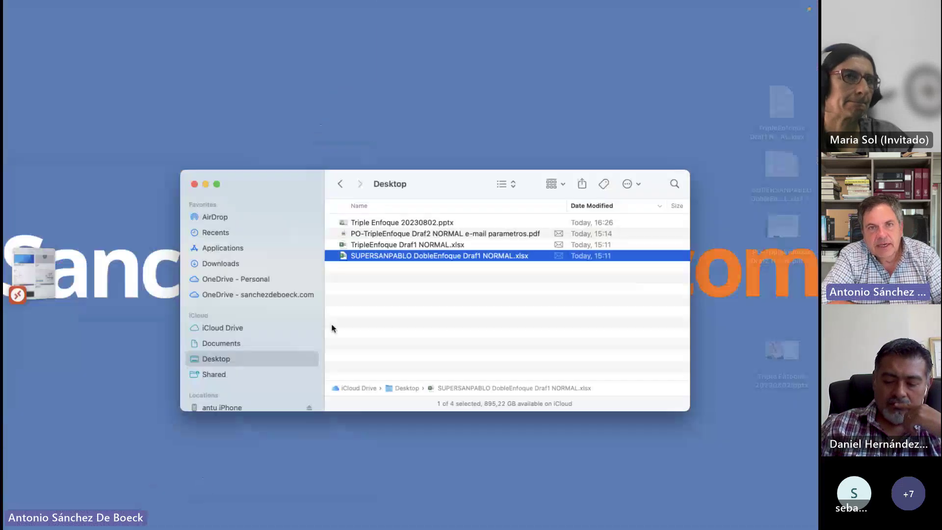
pyautogui.click(390, 245)
pyautogui.click(389, 244)
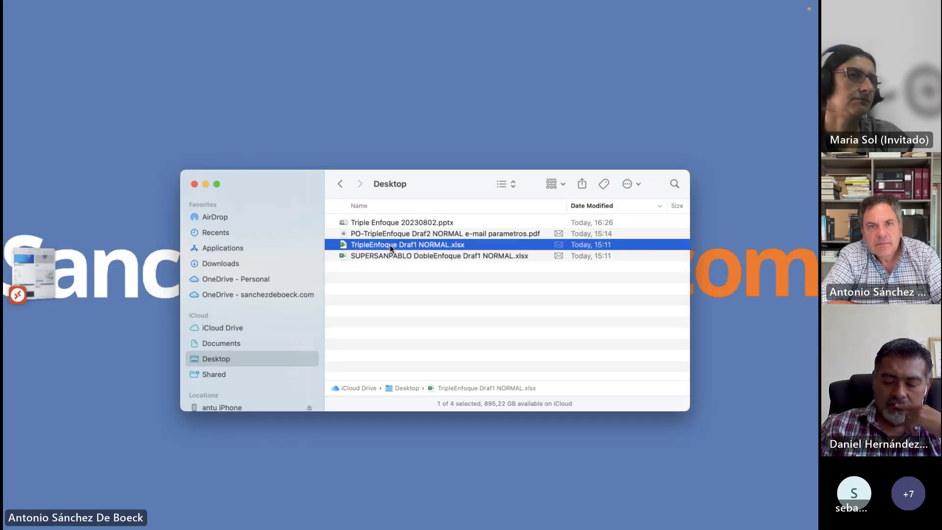
pyautogui.doubleClick(345, 244)
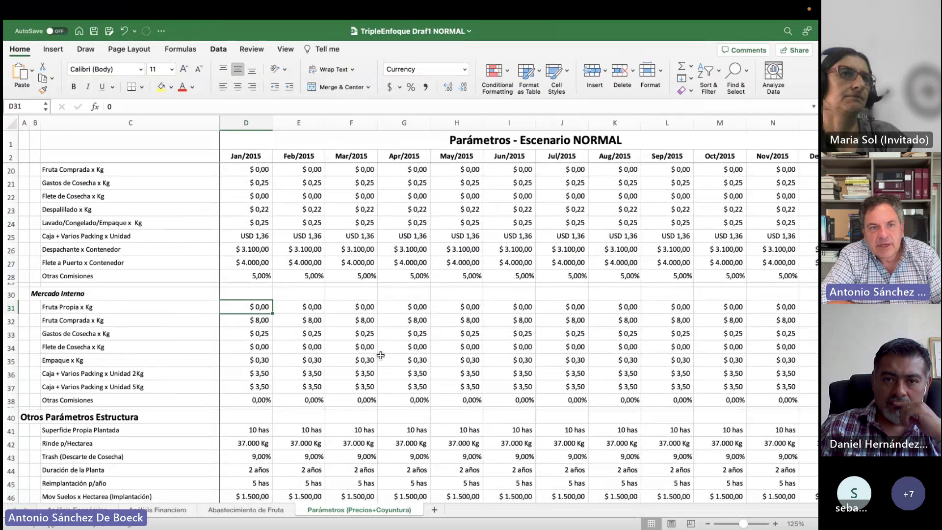
pyautogui.click(79, 510)
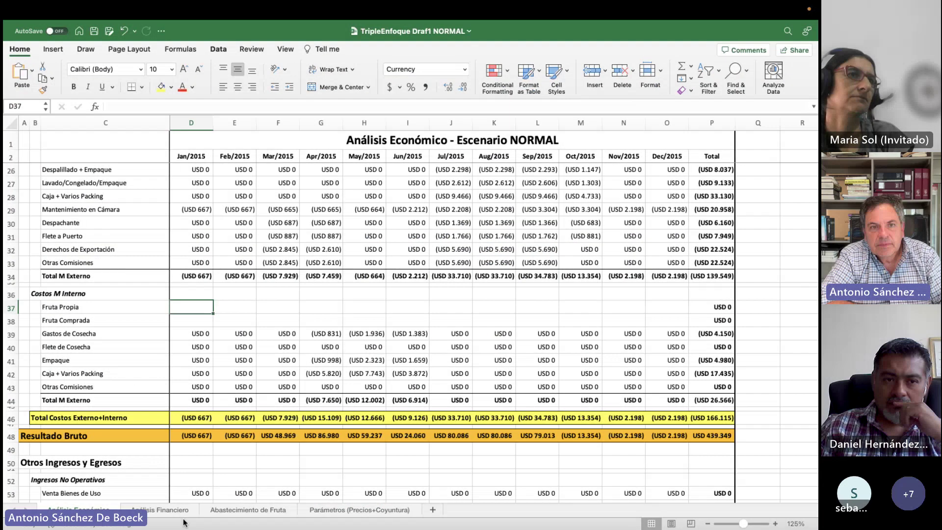
# Review the external and internal market sales estimates on the Abastecimiento de Fruta sheet at 150% size.
pyautogui.click(247, 510)
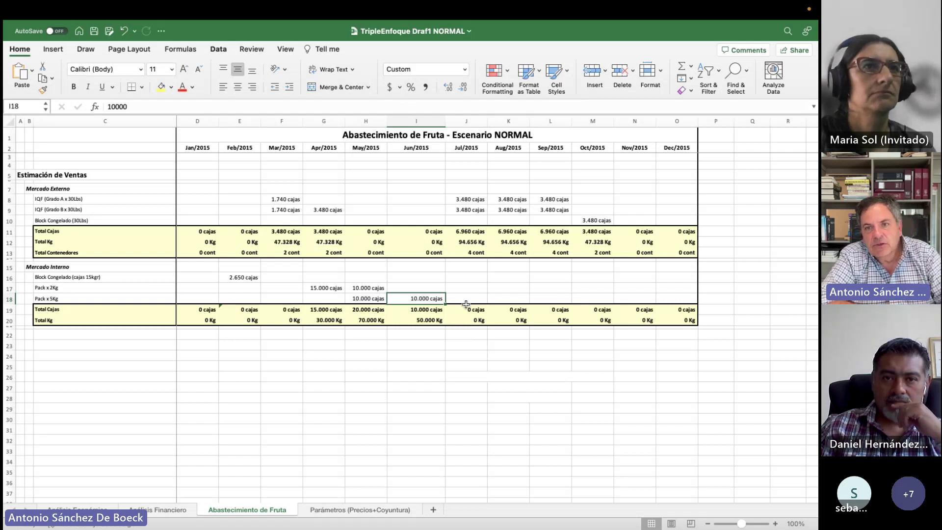
pyautogui.click(775, 524)
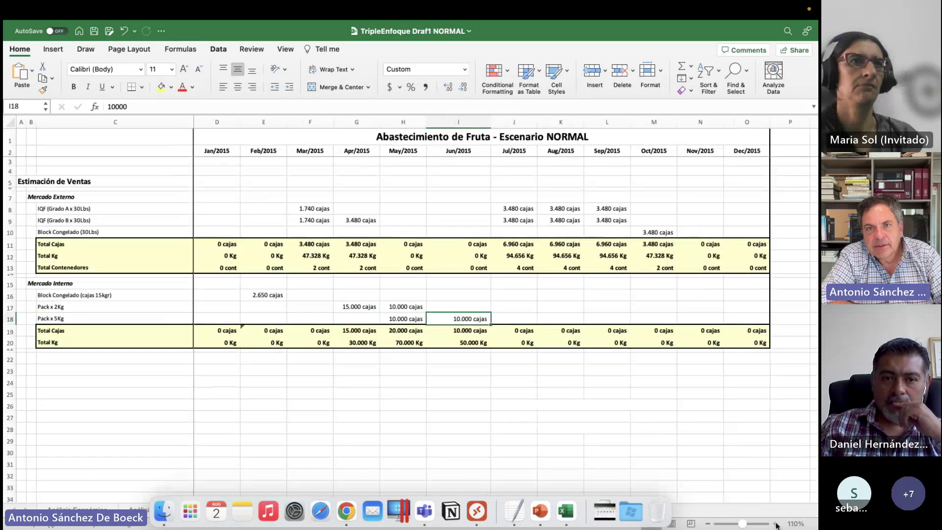
pyautogui.click(775, 524)
pyautogui.click(775, 523)
pyautogui.click(775, 523)
pyautogui.click(775, 523)
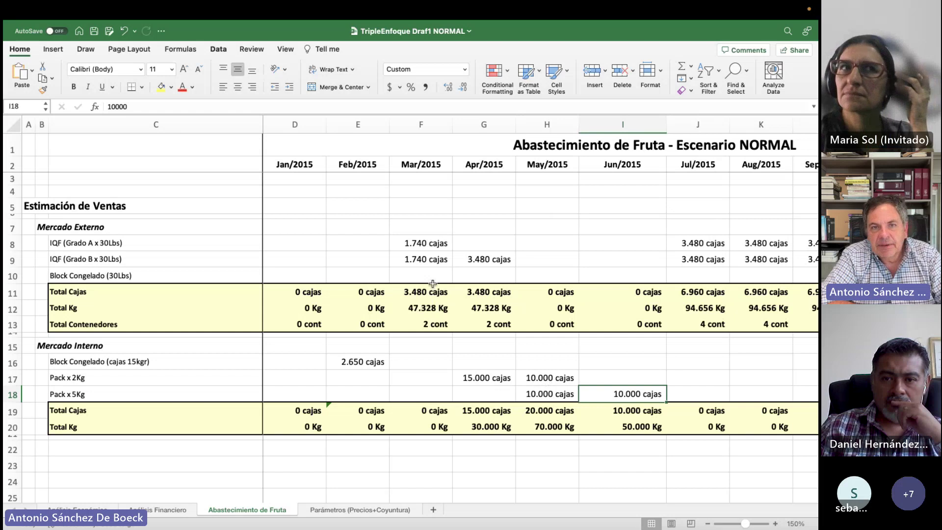
pyautogui.scroll(-3, 461, 309)
pyautogui.scroll(3, 491, 329)
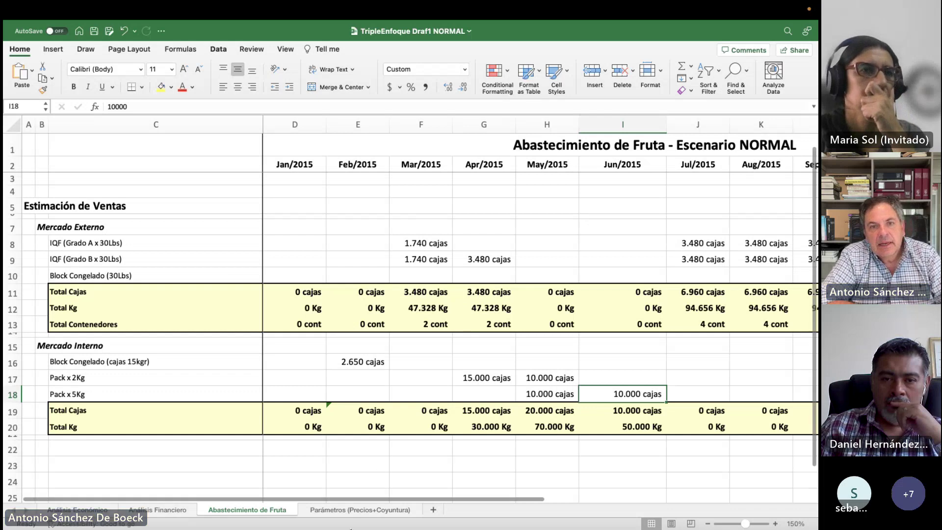
# Review the Parámetros (Precios+Coyuntura) sheet from Precios de Venta through Indicadores de Coyuntura, and view the Análisis Financiero and Análisis Económico sheets.
pyautogui.click(360, 509)
pyautogui.scroll(10, 374, 331)
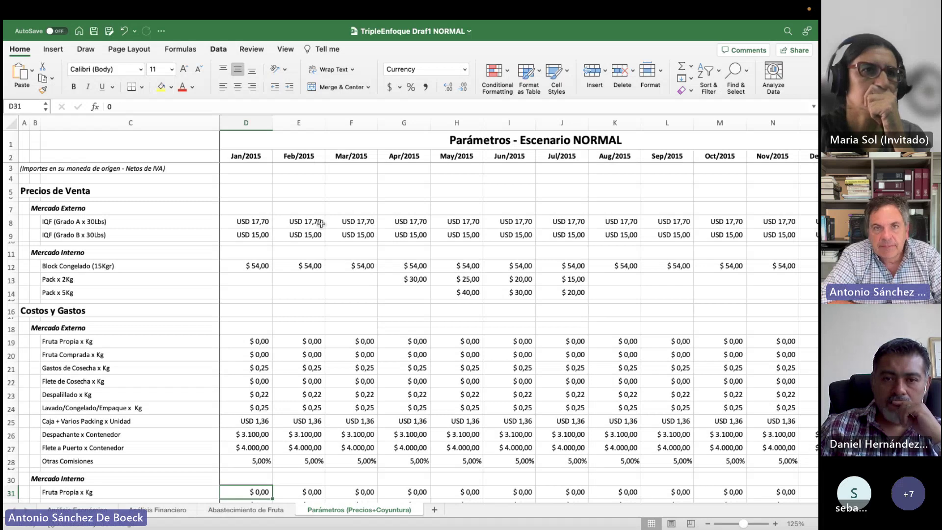
pyautogui.scroll(-2, 407, 350)
pyautogui.scroll(-3, 407, 350)
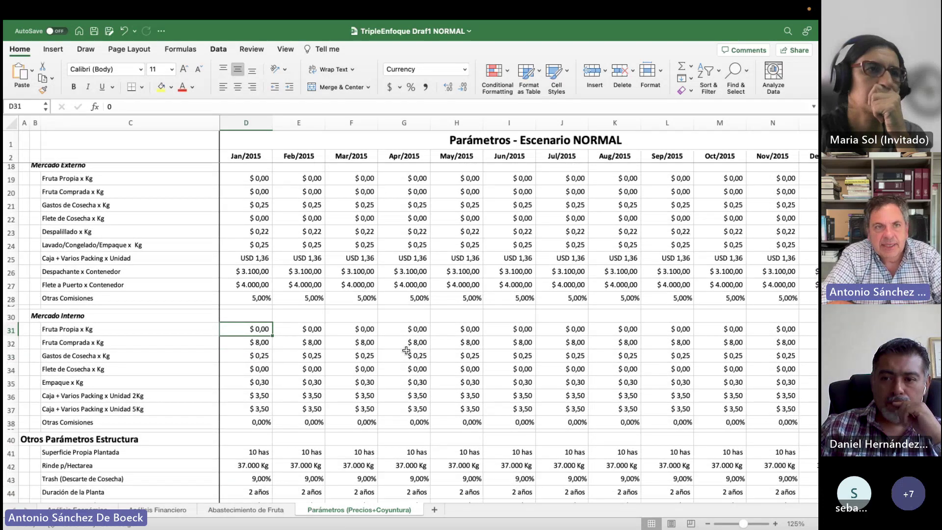
pyautogui.scroll(-5, 429, 394)
pyautogui.scroll(-4, 429, 394)
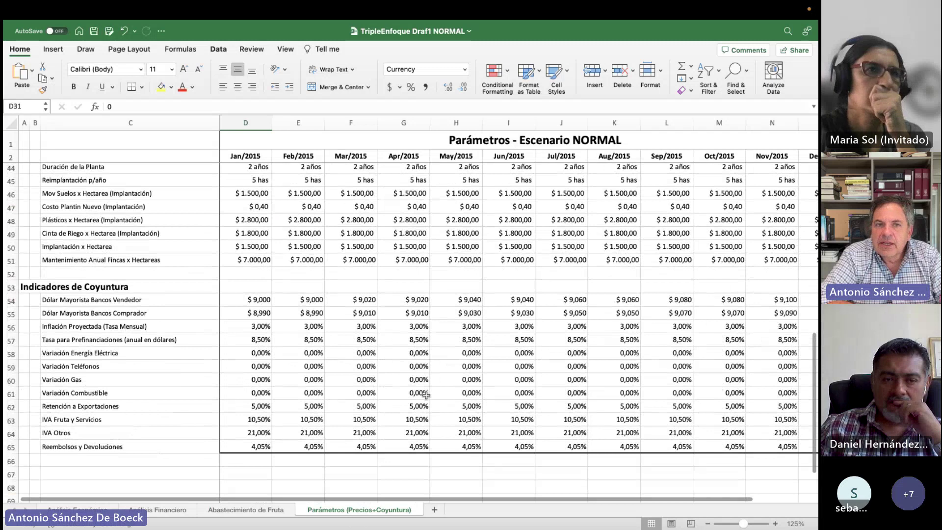
pyautogui.click(166, 512)
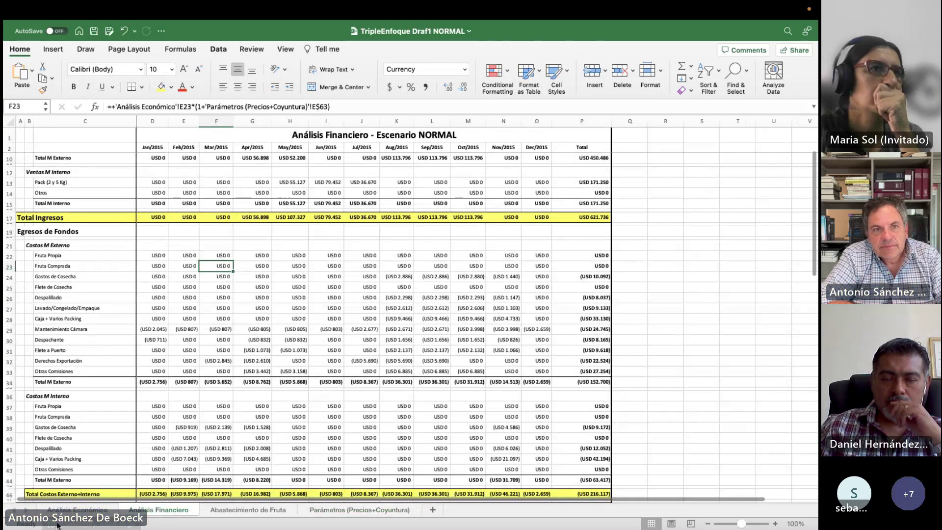
pyautogui.click(77, 511)
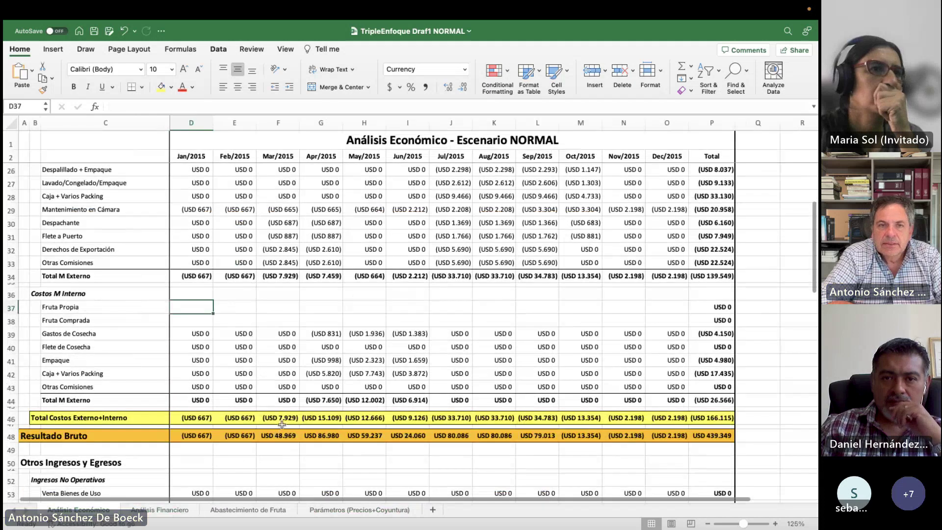
# Switch to Chrome and open the Power BI home page in a new tab.
pyautogui.moveTo(311, 513)
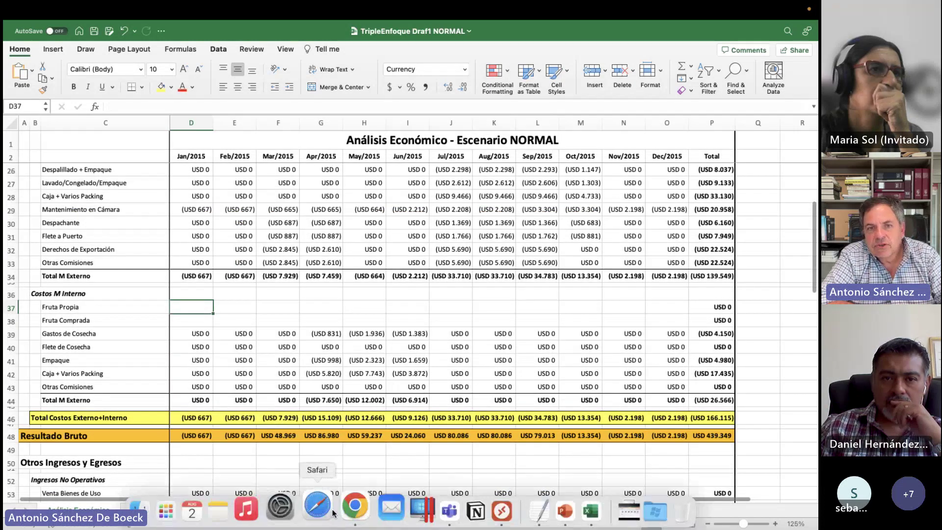
pyautogui.click(348, 508)
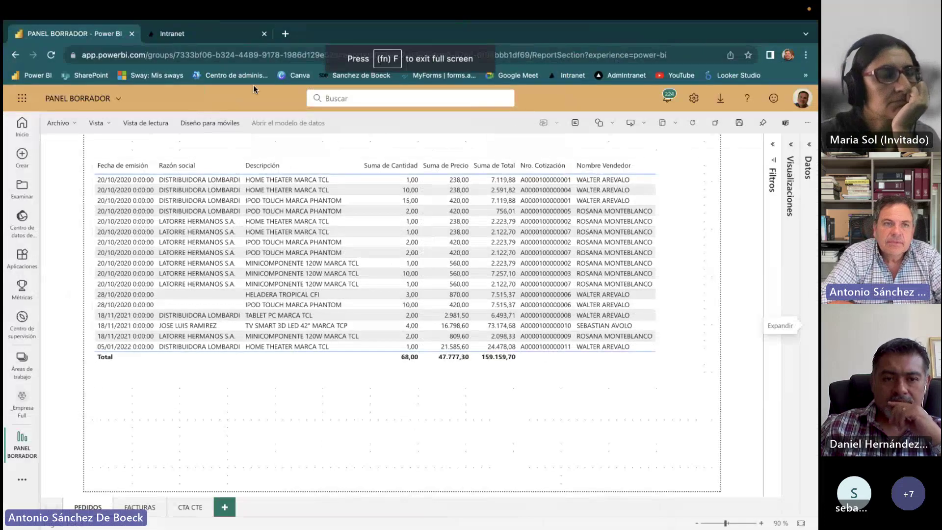
pyautogui.click(285, 34)
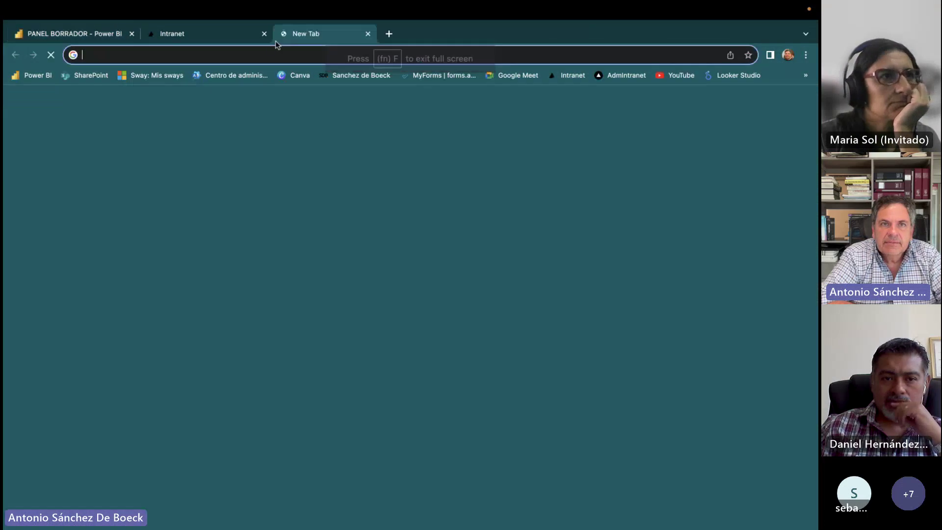
pyautogui.click(32, 75)
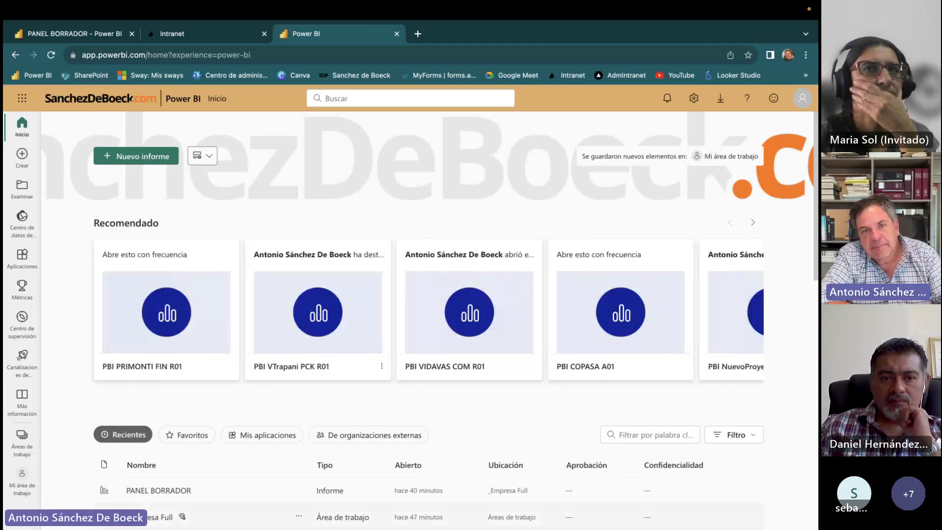
# Switch to TANGO Gold in the remote desktop, look at Pedidos in the Ventas module, and open the Compras e Importaciones module.
pyautogui.click(479, 513)
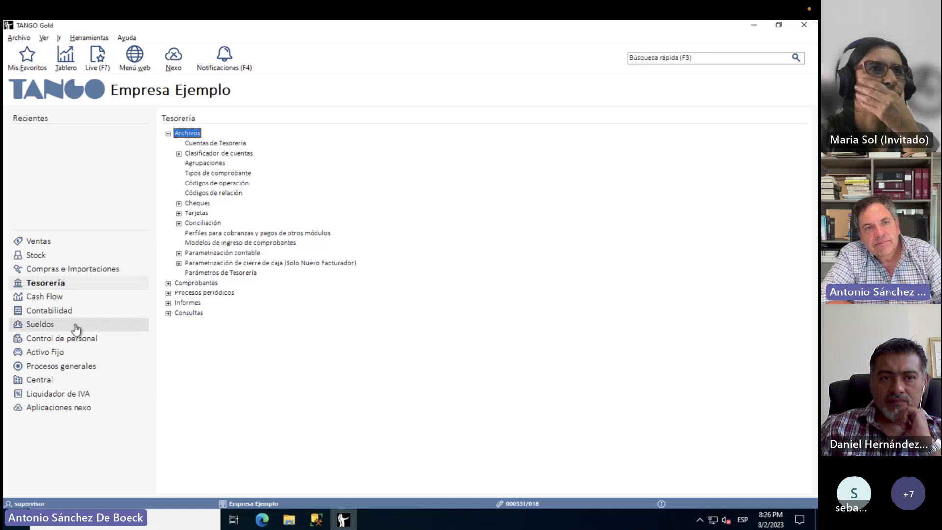
pyautogui.click(37, 241)
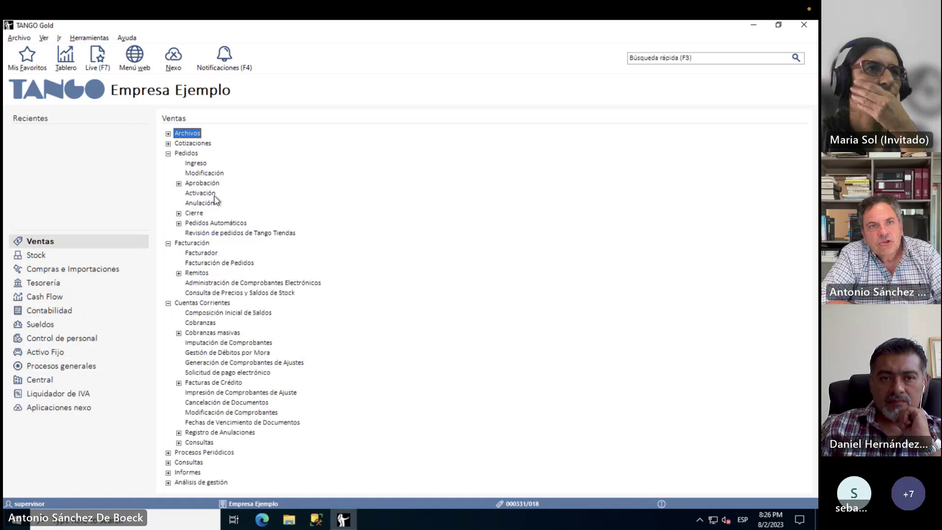
pyautogui.click(187, 155)
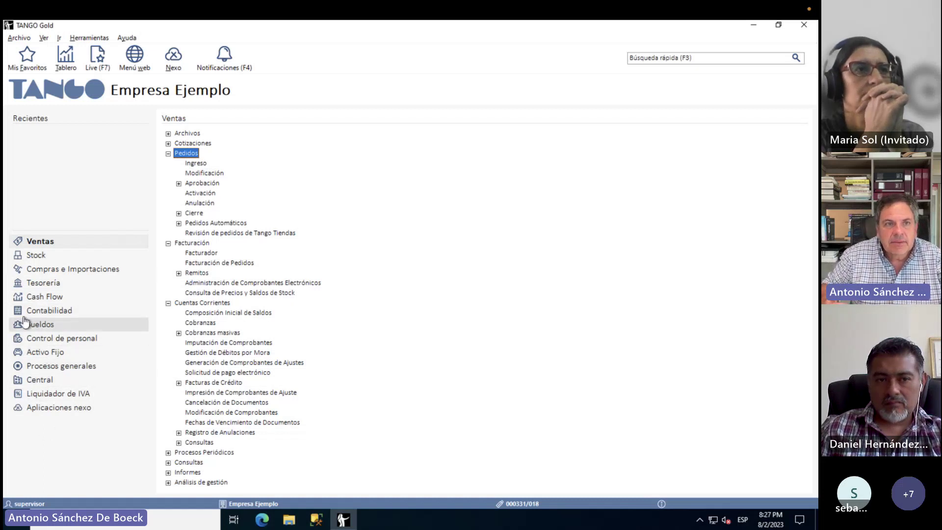
pyautogui.click(46, 268)
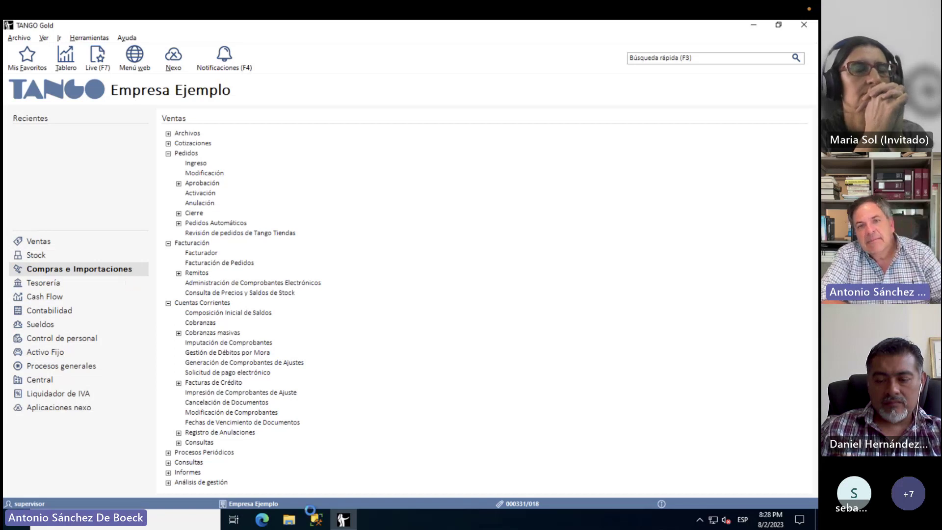
# Switch back to the TripleEnfoque workbook in Excel and display the Abastecimiento de Fruta sheet.
pyautogui.moveTo(537, 512)
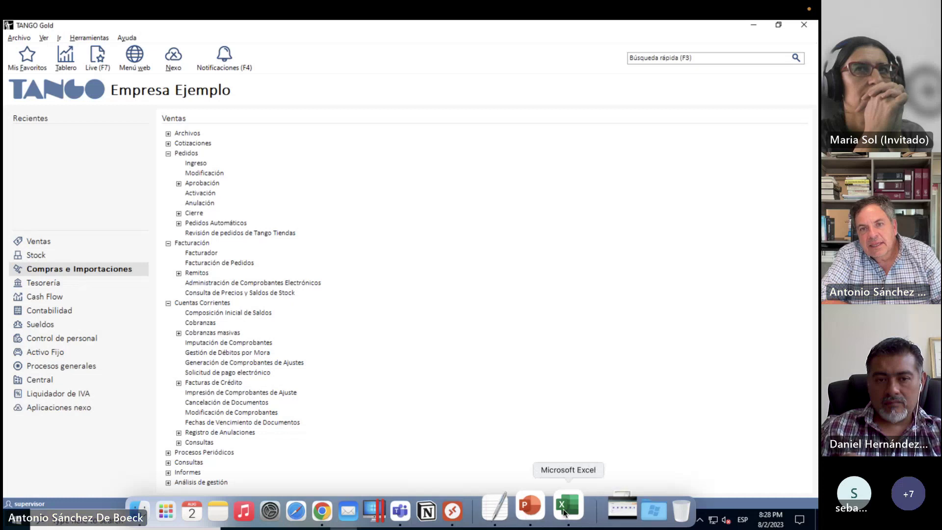
pyautogui.click(580, 505)
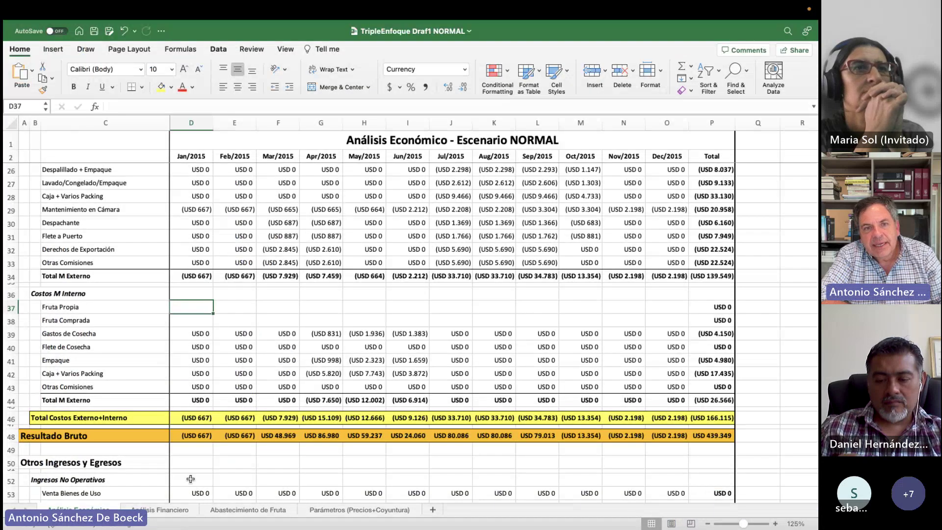
pyautogui.click(264, 511)
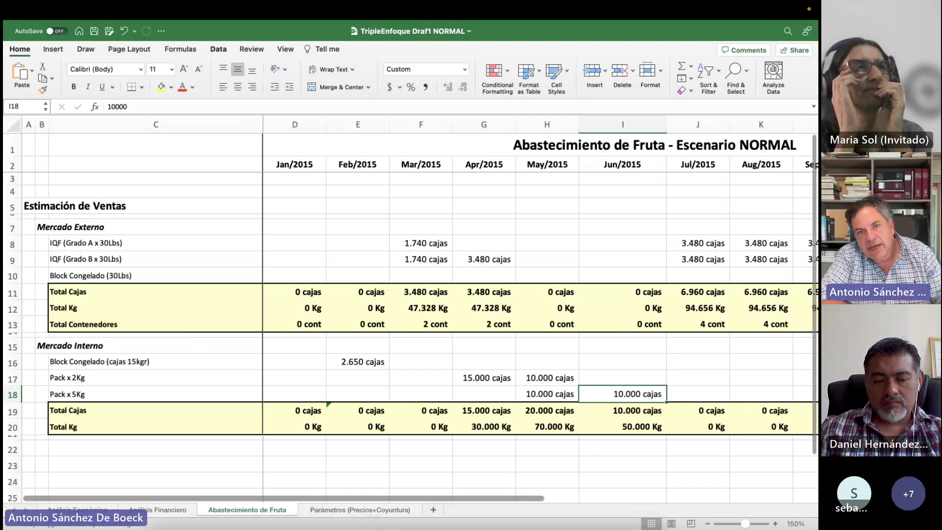
# Return to TANGO Gold and display the Ordenes de compra options of the Compras e Importaciones module.
pyautogui.moveTo(332, 525)
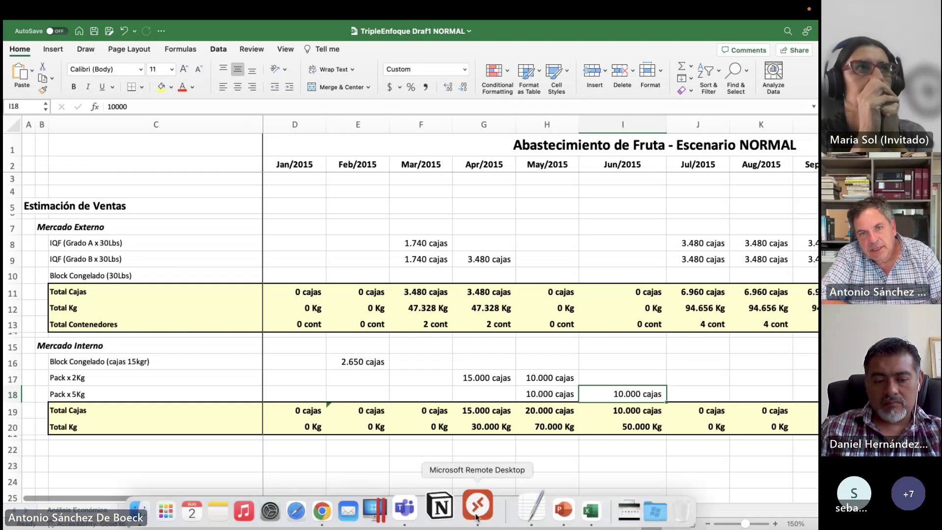
pyautogui.click(476, 508)
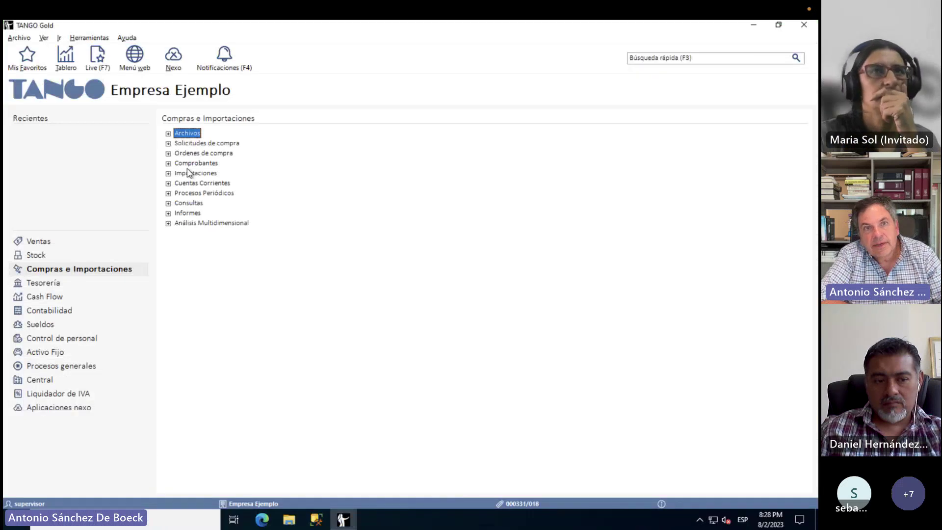
pyautogui.click(168, 153)
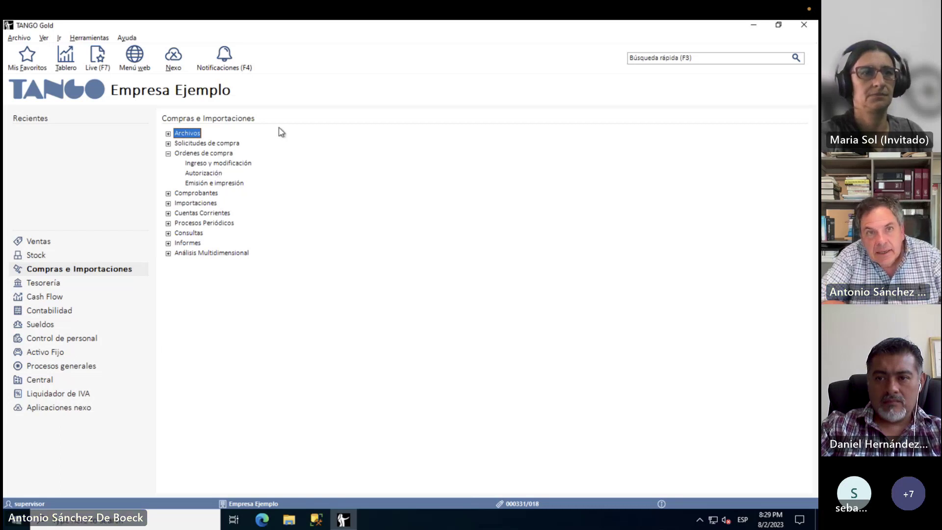
# Switch to Power BI in Chrome, open the _Empresa Full workspace and open its PBI FULL D00 datamart.
pyautogui.moveTo(337, 528)
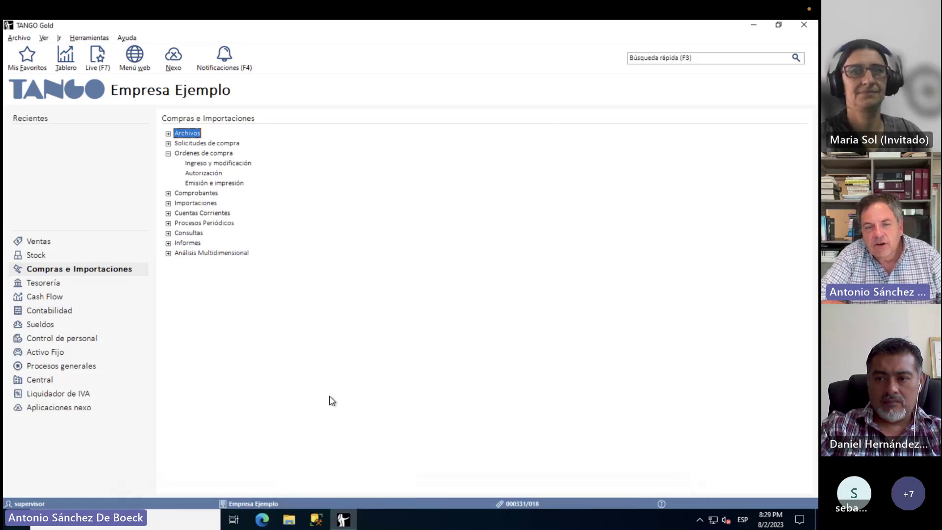
pyautogui.moveTo(399, 510)
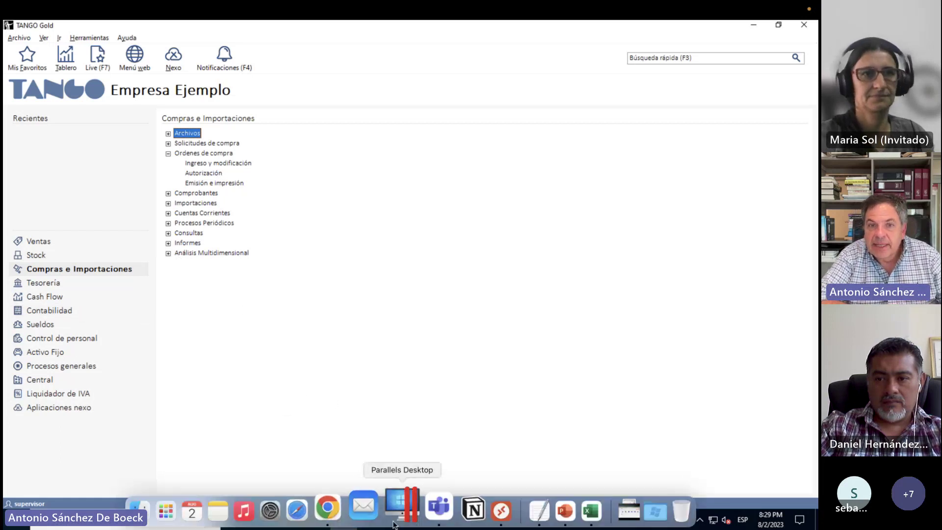
pyautogui.click(346, 517)
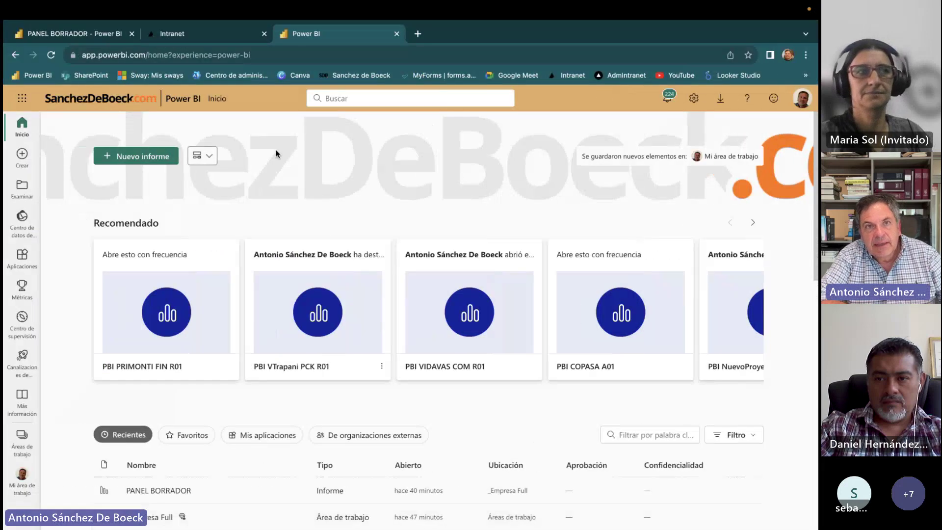
pyautogui.scroll(-3, 169, 497)
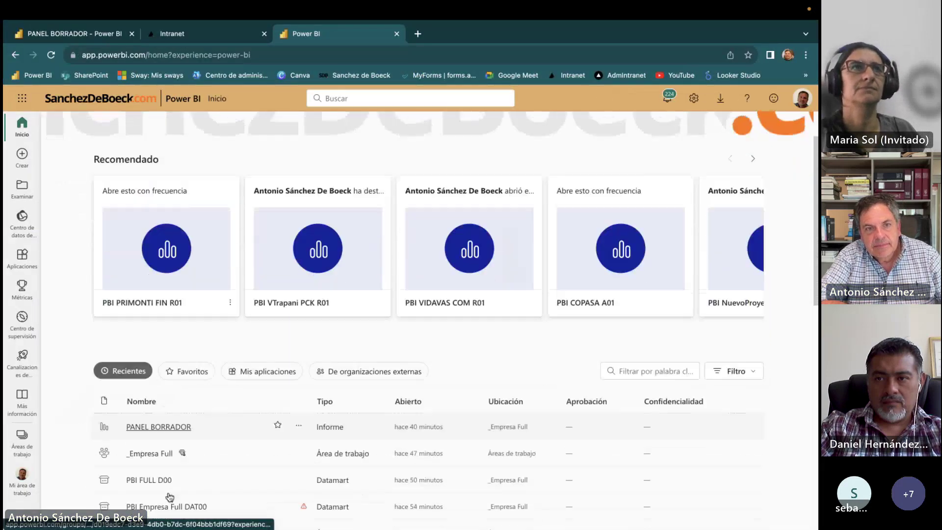
pyautogui.click(152, 428)
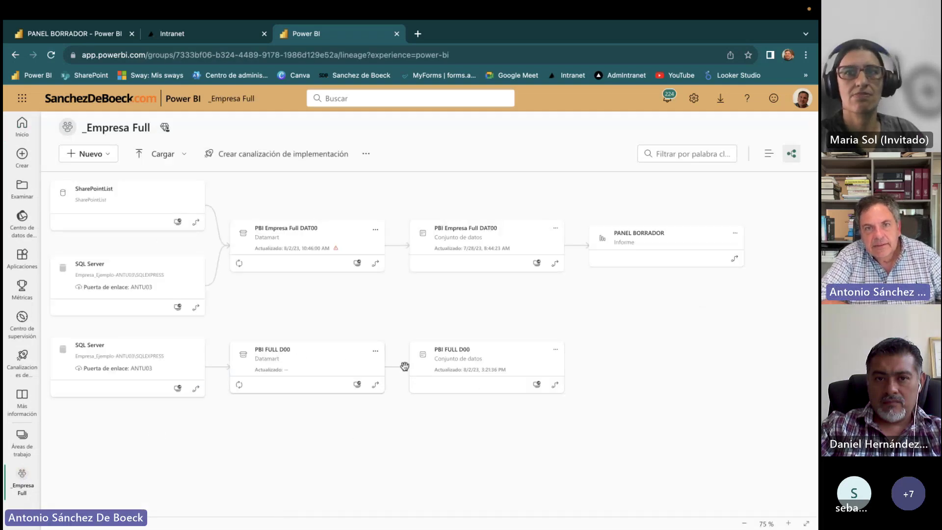
pyautogui.click(275, 354)
pyautogui.click(612, 178)
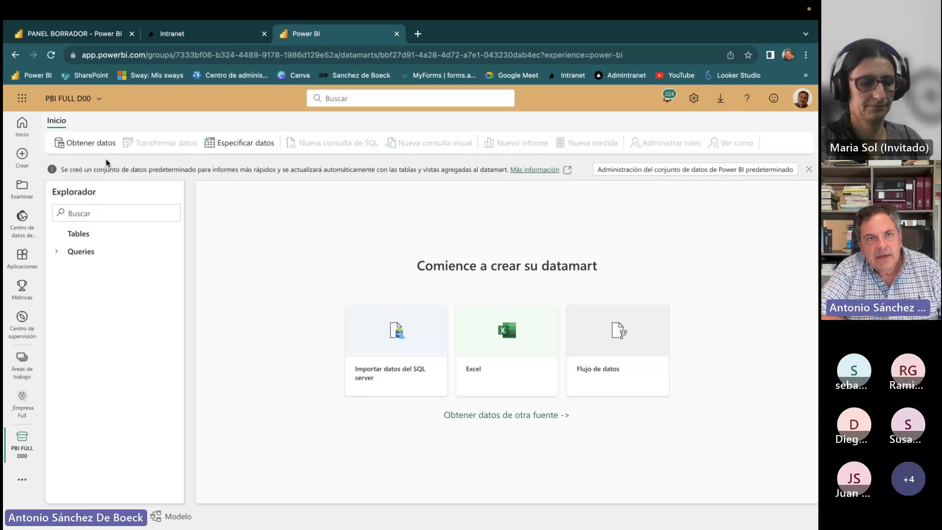
# Get data from a SQL Server database in the datamart and set the server to ANTU03\SQLEXPRESS.
pyautogui.click(85, 145)
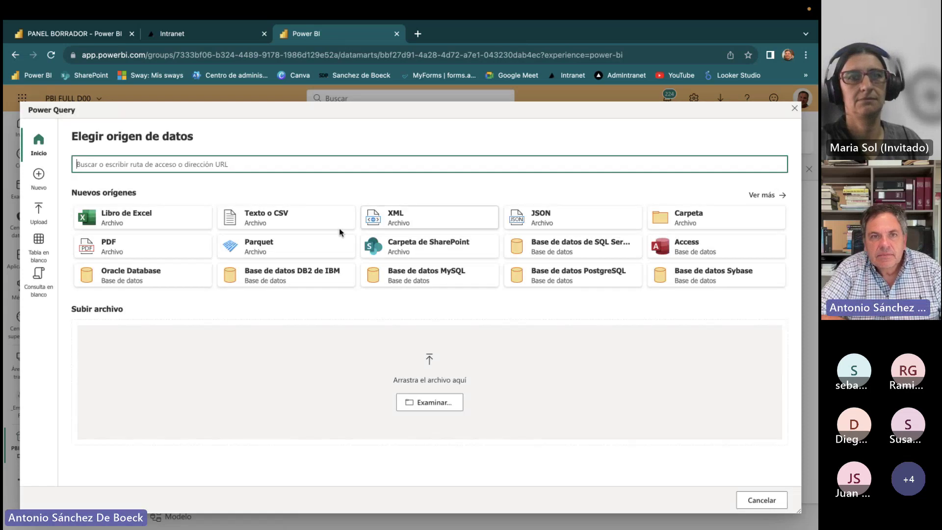
pyautogui.click(552, 250)
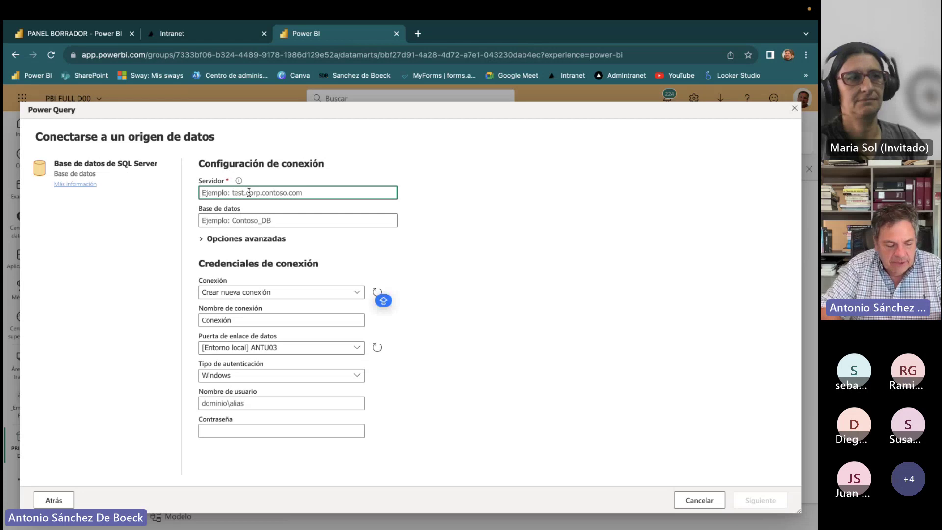
pyautogui.write('ANTU')
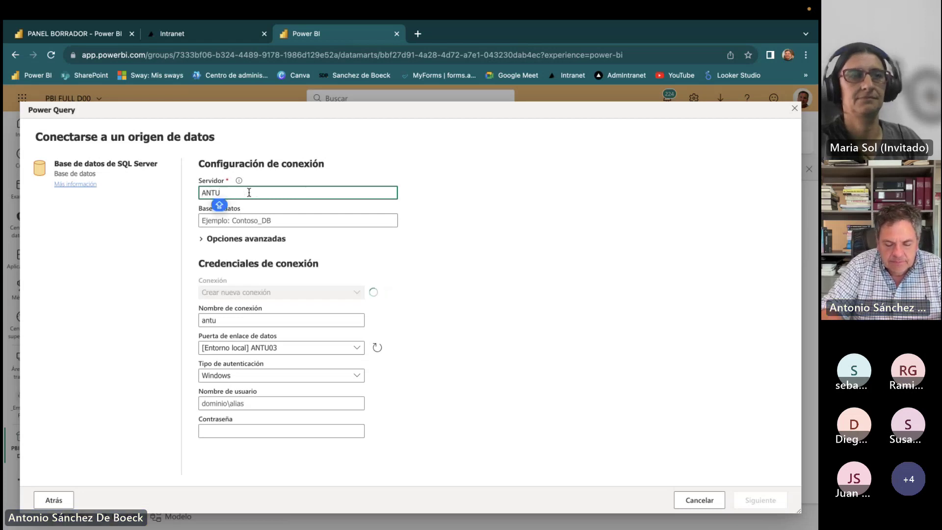
pyautogui.write('03')
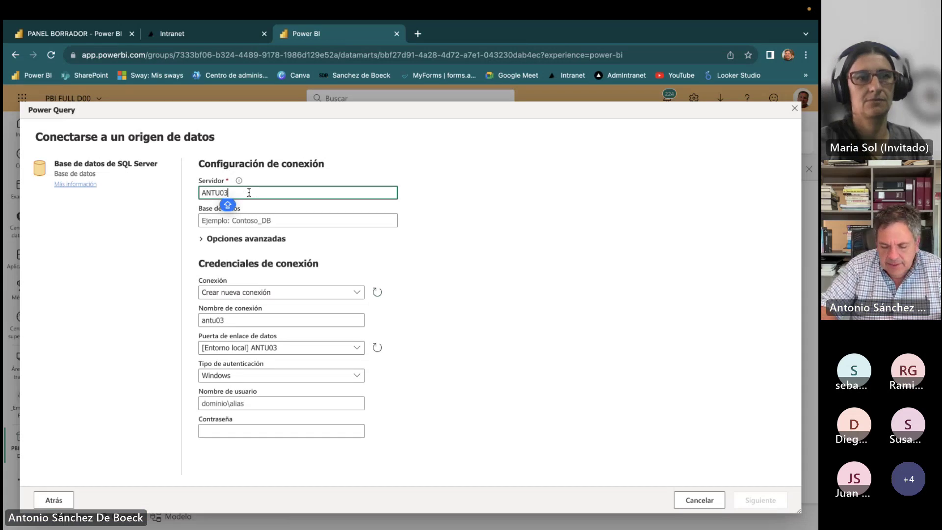
pyautogui.write('\\')
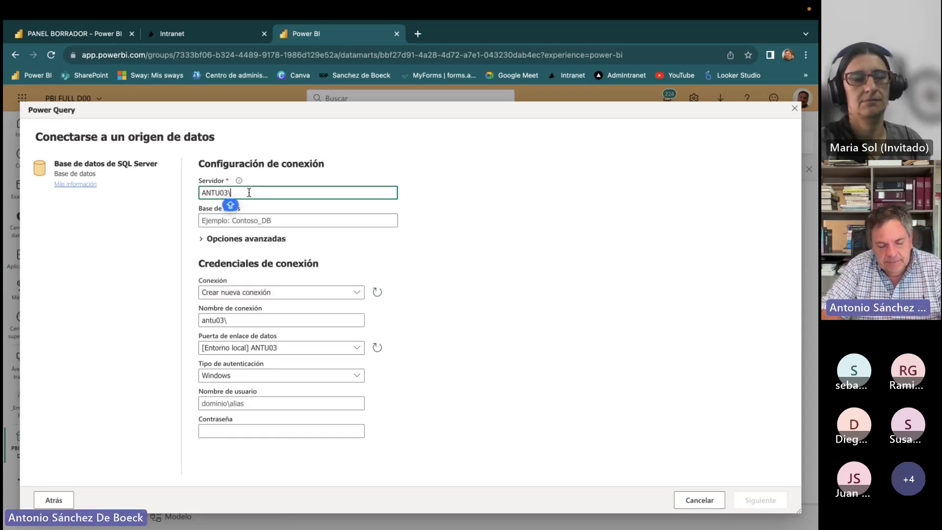
pyautogui.write('SQLE')
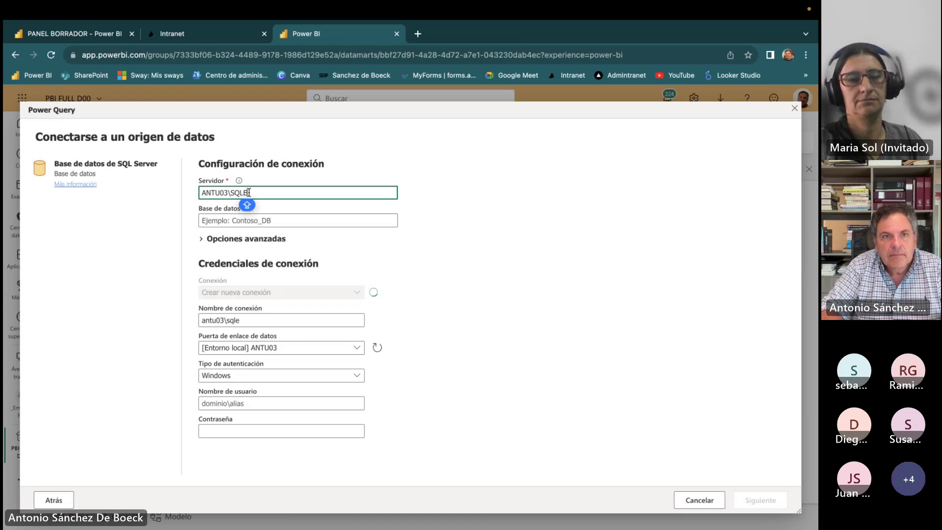
pyautogui.write('XPRESS')
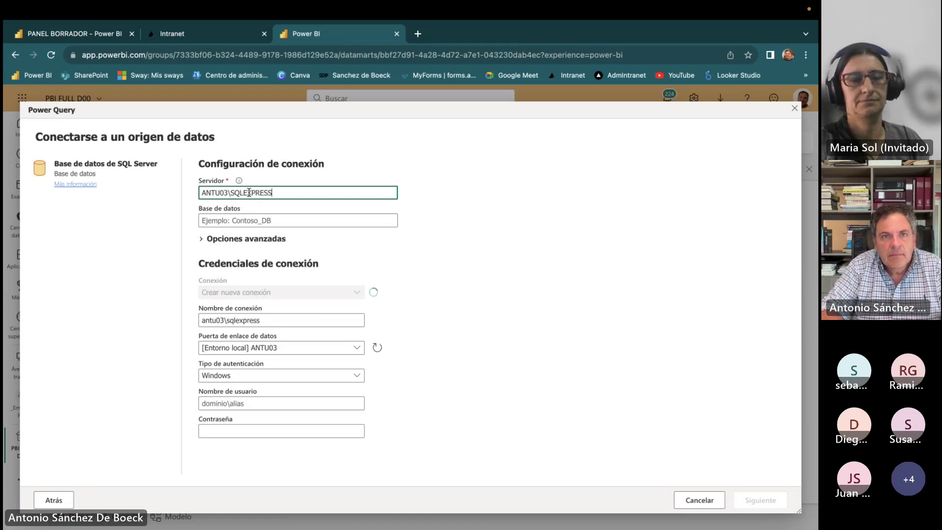
# Set the database to Empresa_Ejemplo and proceed with the matching existing connection.
pyautogui.press('Tab')
pyautogui.write('Emp')
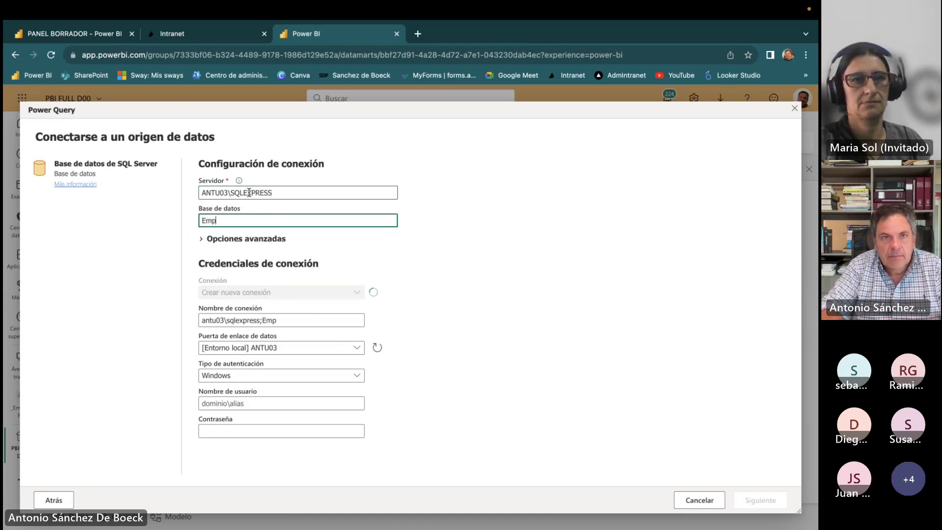
pyautogui.write('resa')
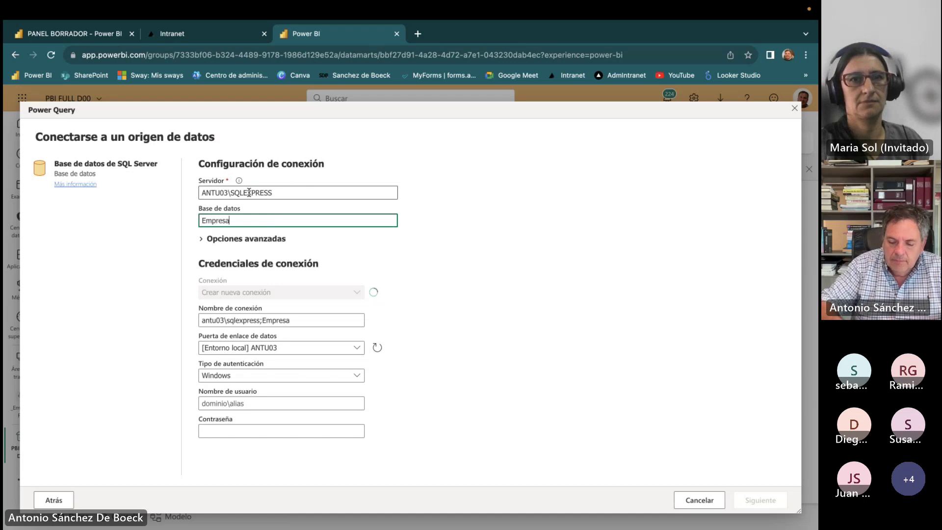
pyautogui.write('_E')
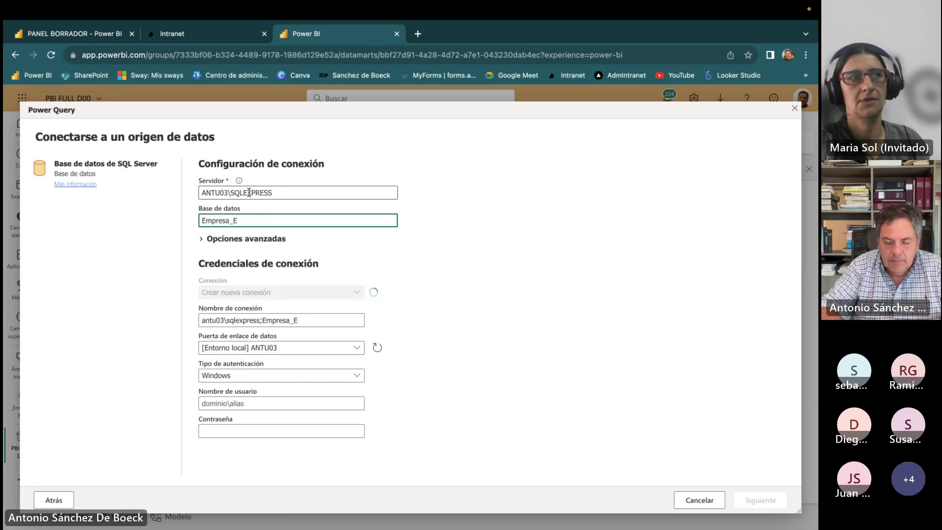
pyautogui.write('jemplo')
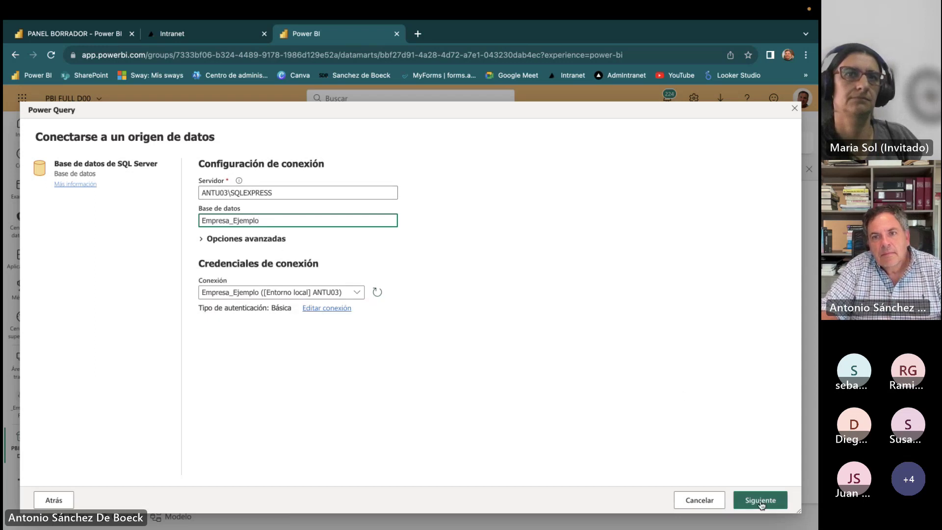
pyautogui.click(761, 500)
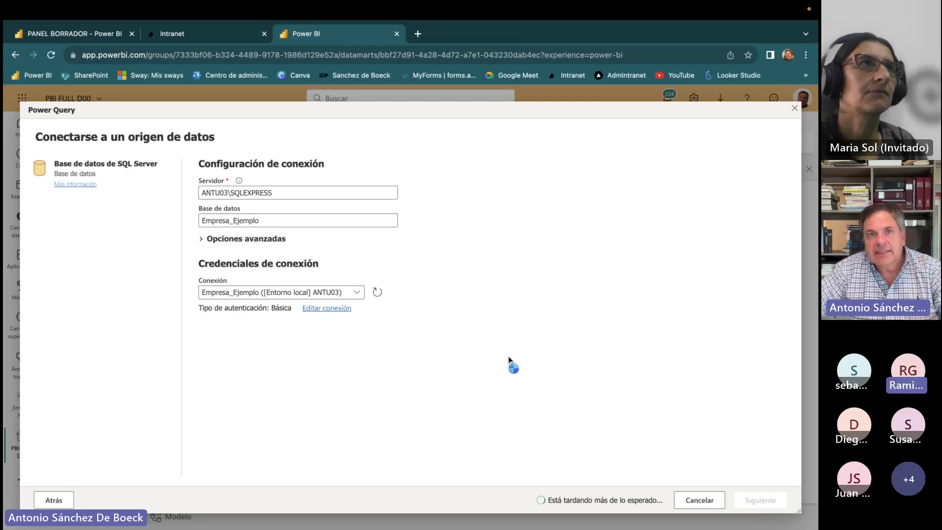
# Switch to SharePoint in a new browser tab and open the Proyecciones workbook from the BI documents folder of the PBI EJEMPLO site.
pyautogui.click(417, 34)
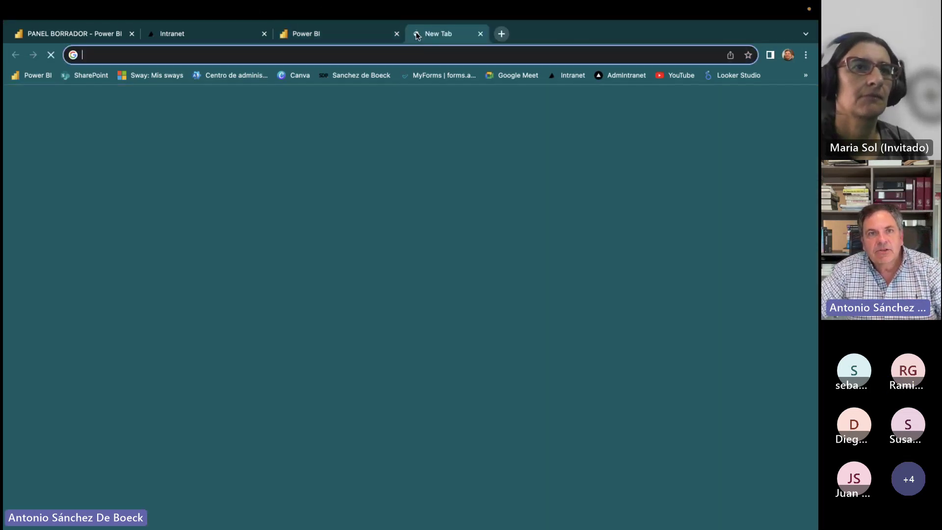
pyautogui.click(85, 78)
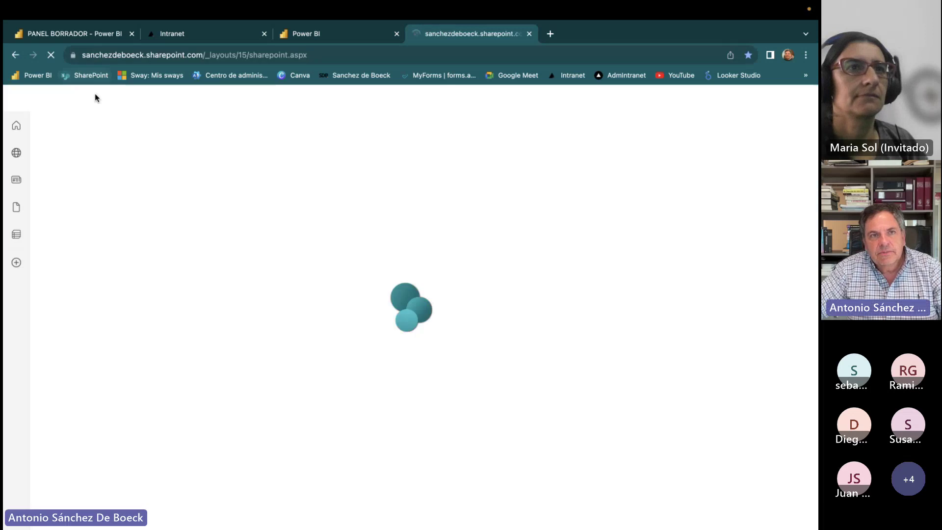
pyautogui.click(87, 227)
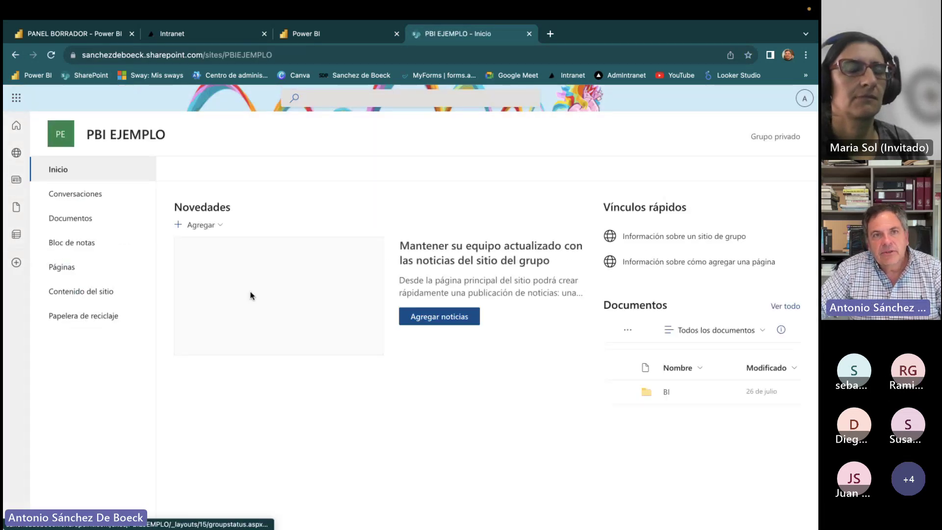
pyautogui.click(96, 223)
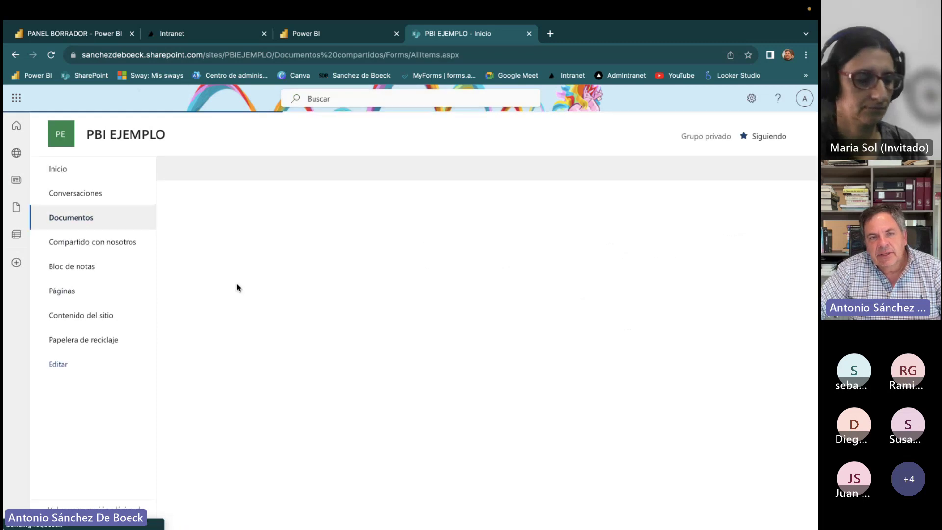
pyautogui.click(233, 264)
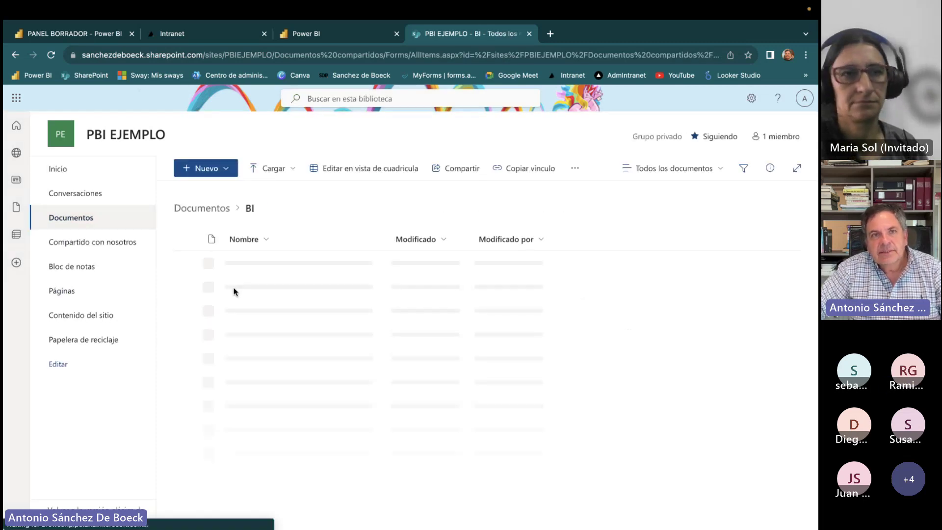
pyautogui.click(251, 290)
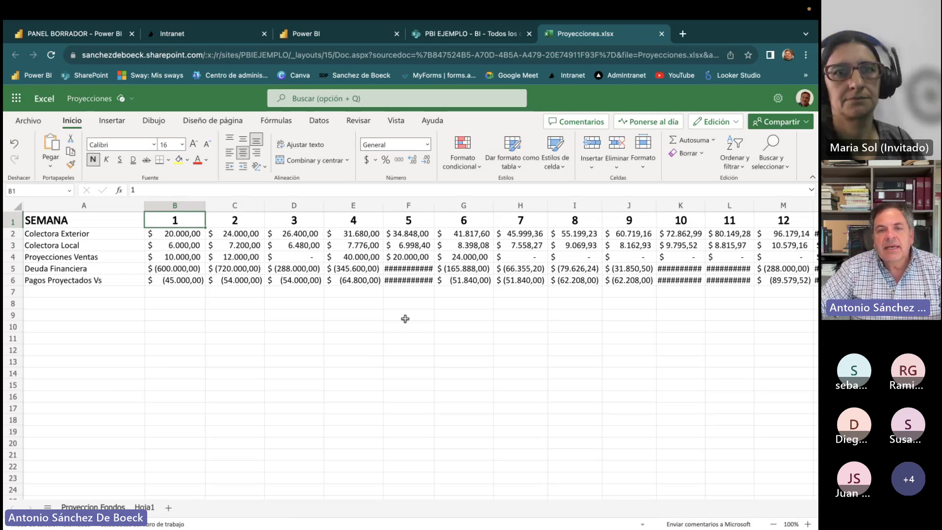
# Look at the TripleEnfoque workbook in desktop Excel, and return to the pending SQL Server connection in Power BI in Chrome.
pyautogui.moveTo(548, 516)
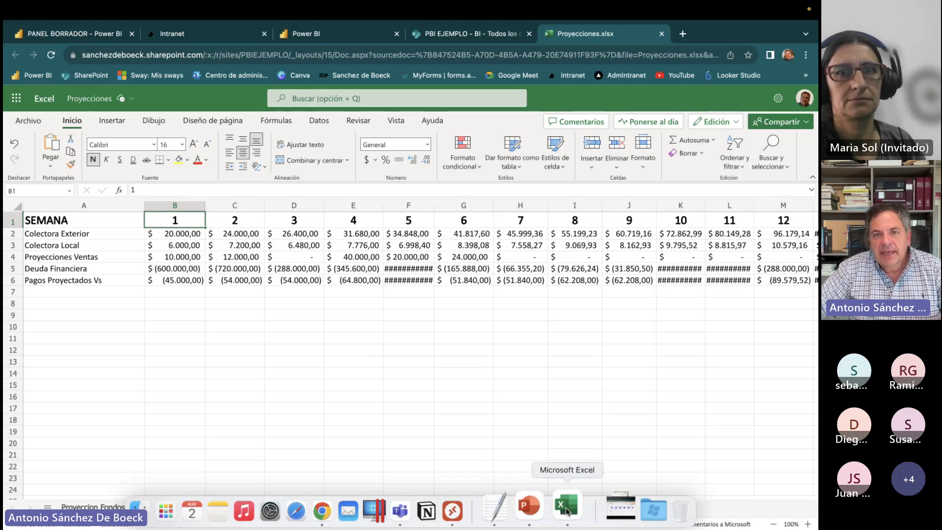
pyautogui.click(585, 508)
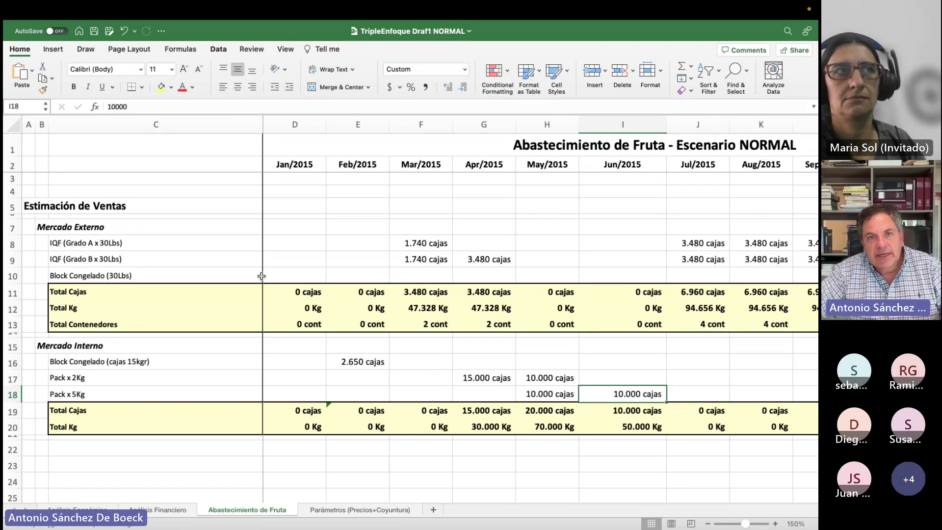
pyautogui.moveTo(425, 526)
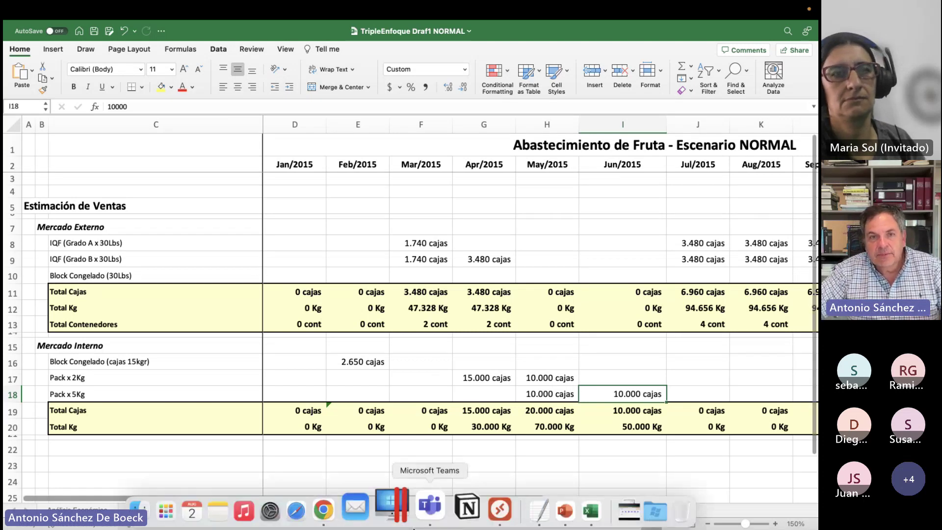
pyautogui.click(346, 505)
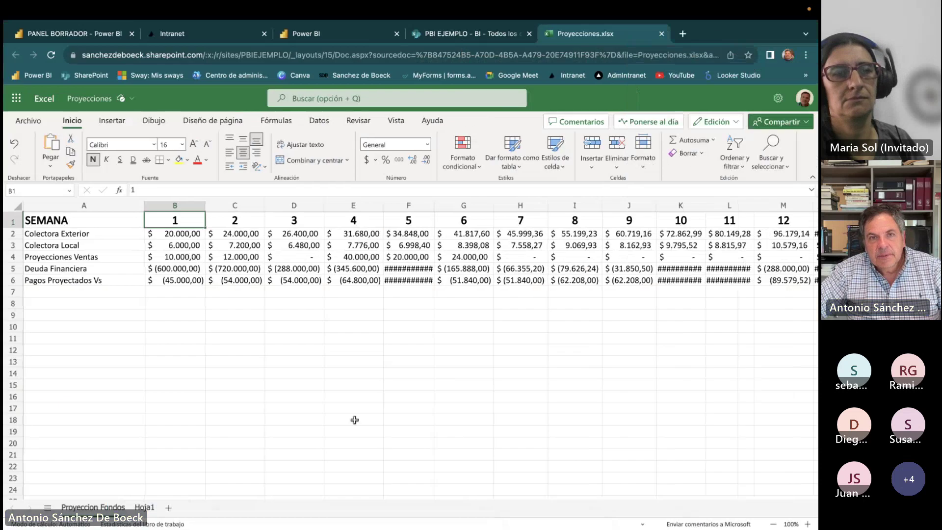
pyautogui.click(330, 35)
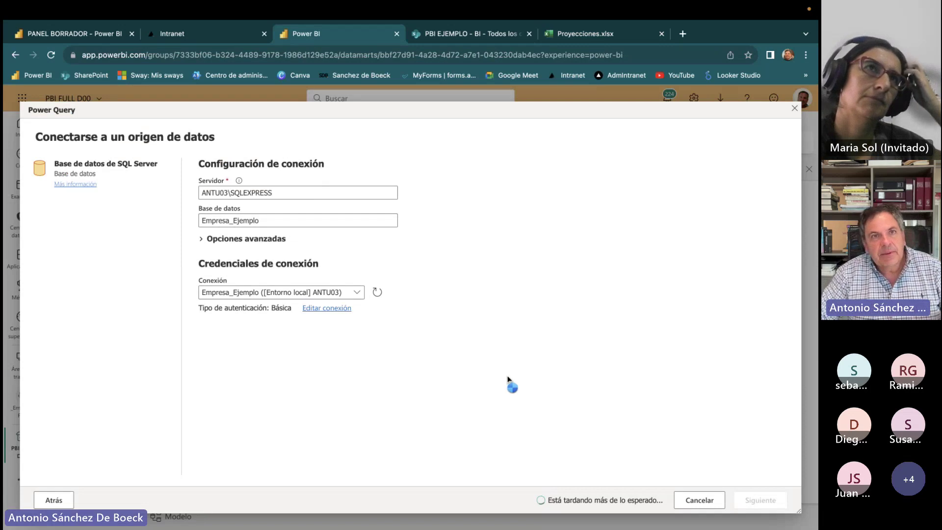
# View the PEDIDOS, FACTURAS and CTA CTE pages of the PANEL BORRADOR report.
pyautogui.click(114, 31)
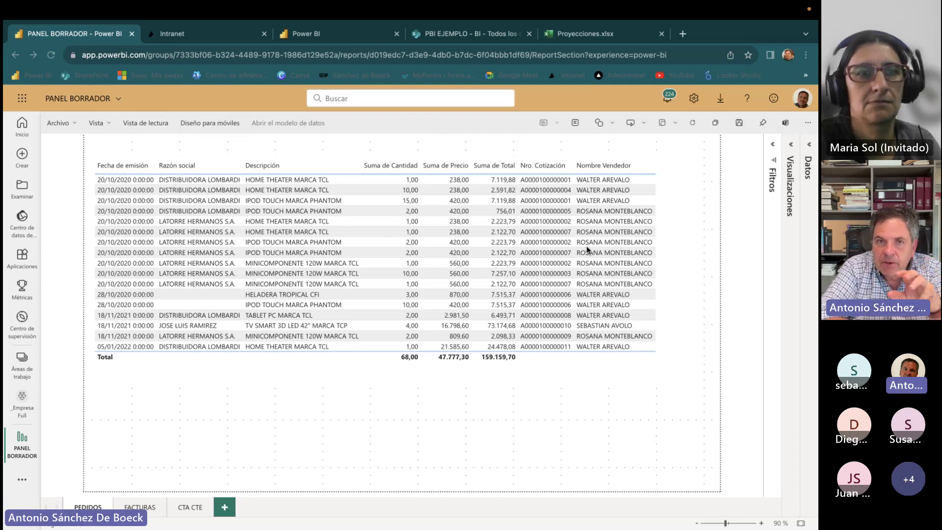
pyautogui.click(140, 507)
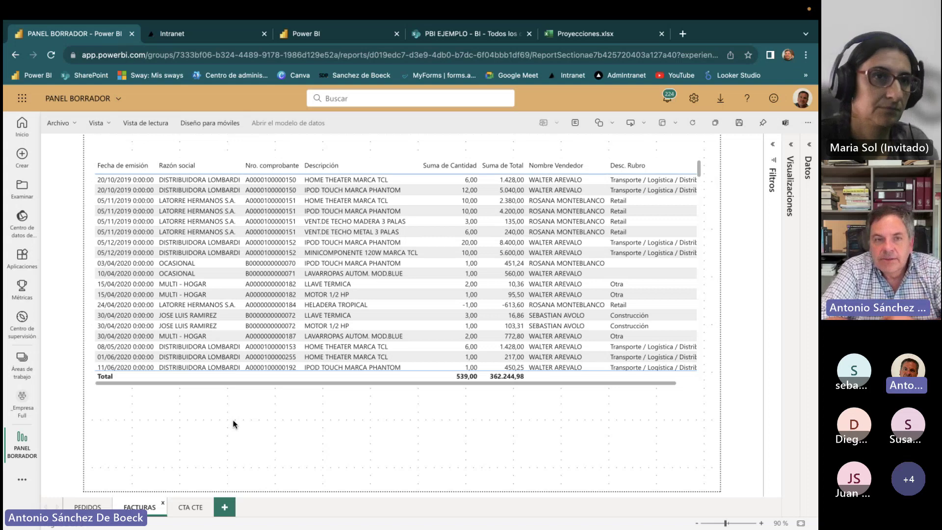
pyautogui.click(188, 507)
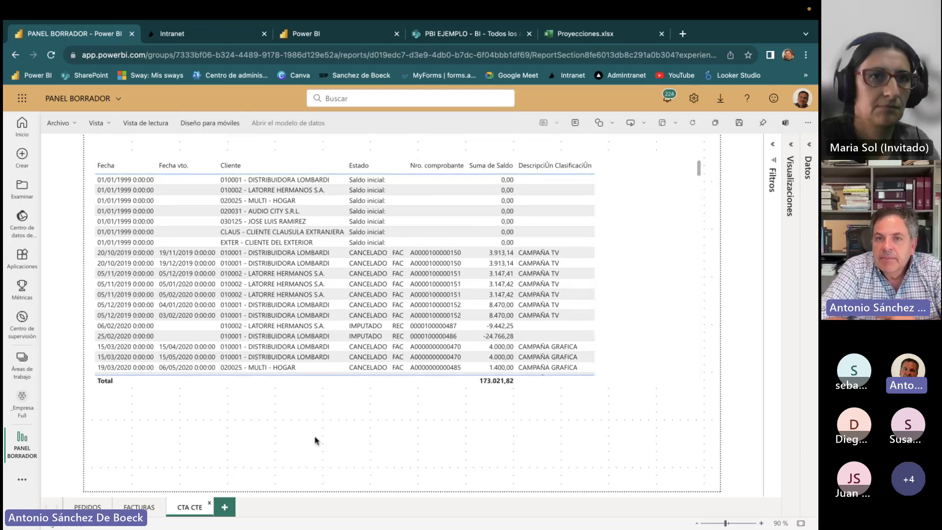
# Return to the PBI FULL D00 datamart and browse the views available in the connected SQL Server database.
pyautogui.click(334, 38)
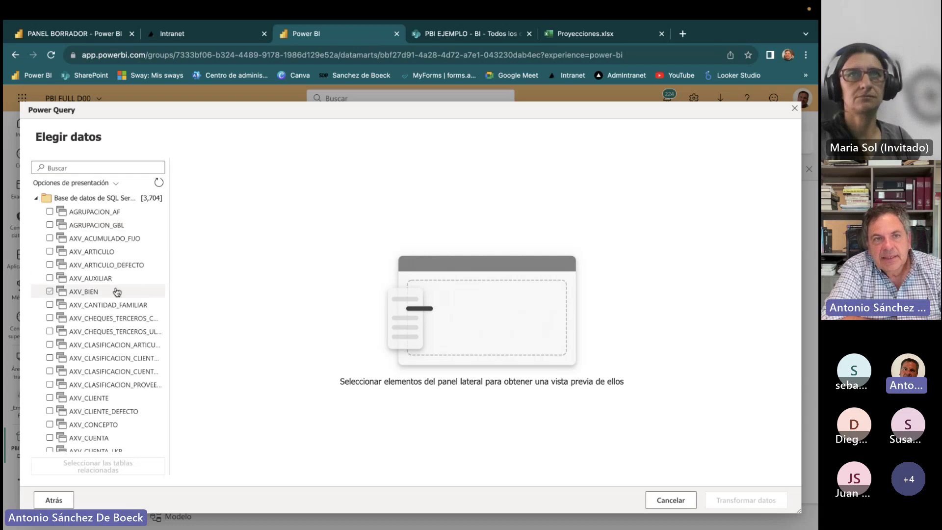
pyautogui.scroll(-5, 118, 314)
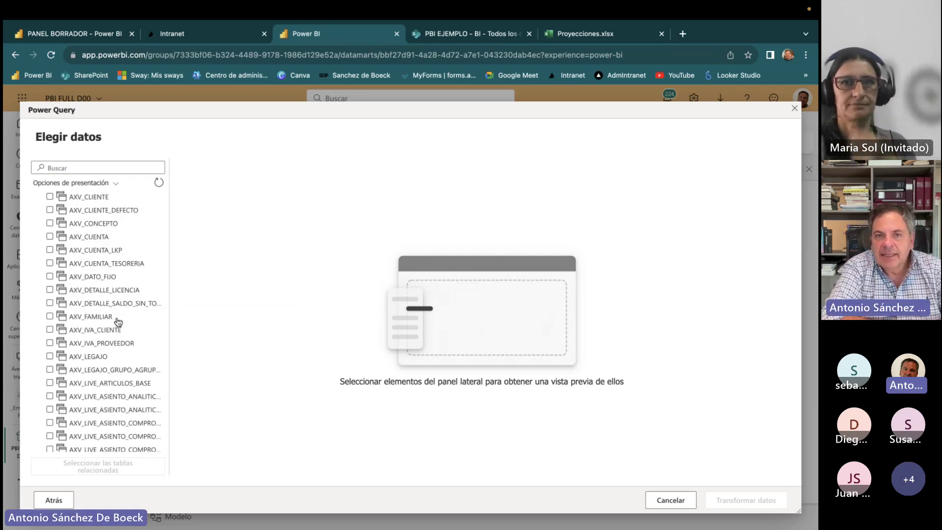
pyautogui.scroll(-10, 117, 322)
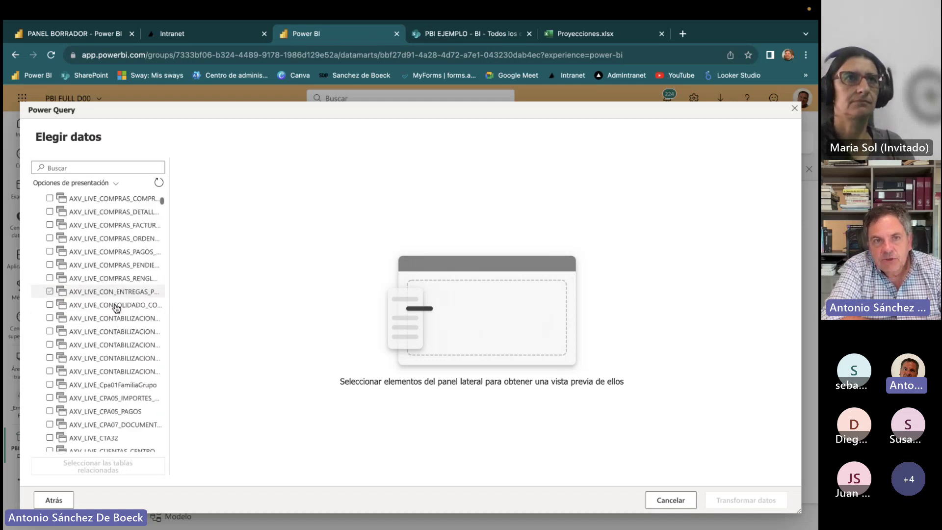
pyautogui.scroll(6, 105, 314)
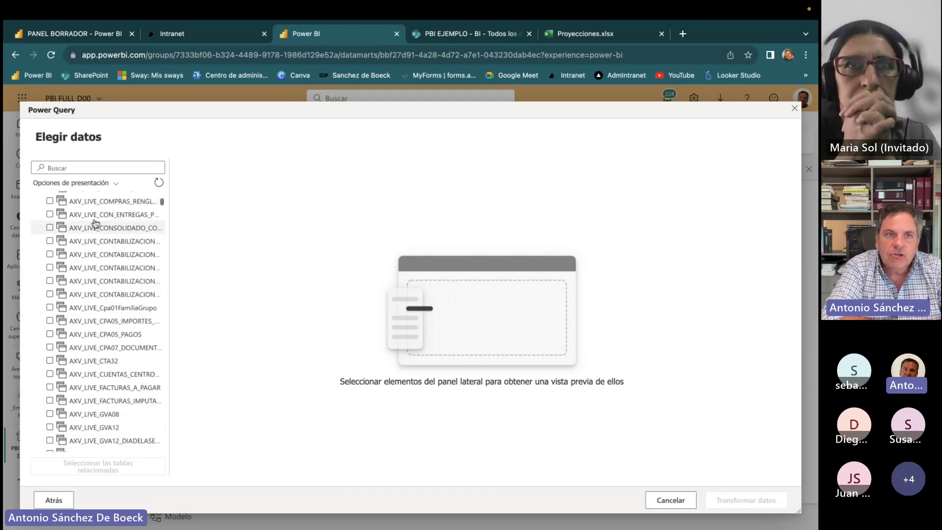
# Search the database objects for "venta" and select the VENTAS_COMPROBANTE_PAGO_VIRTUAL table for the datamart.
pyautogui.click(79, 168)
pyautogui.write('venta')
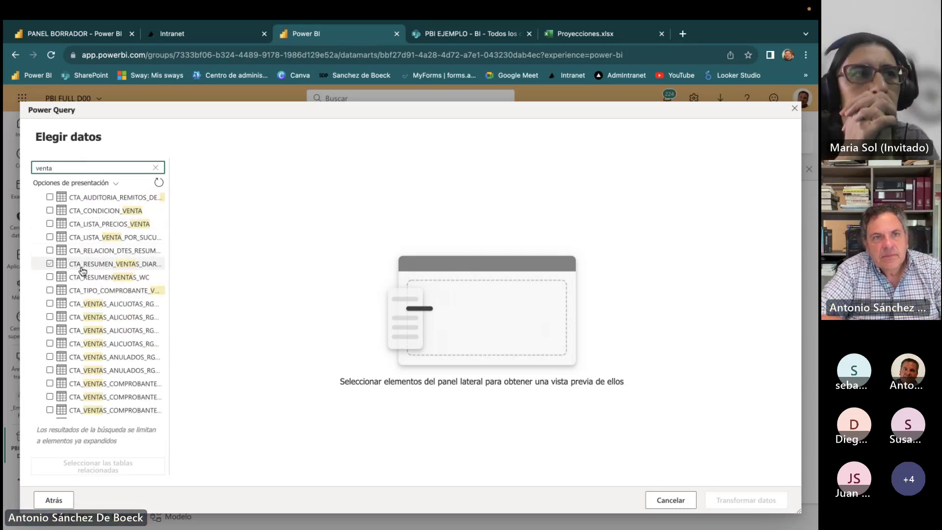
pyautogui.click(60, 237)
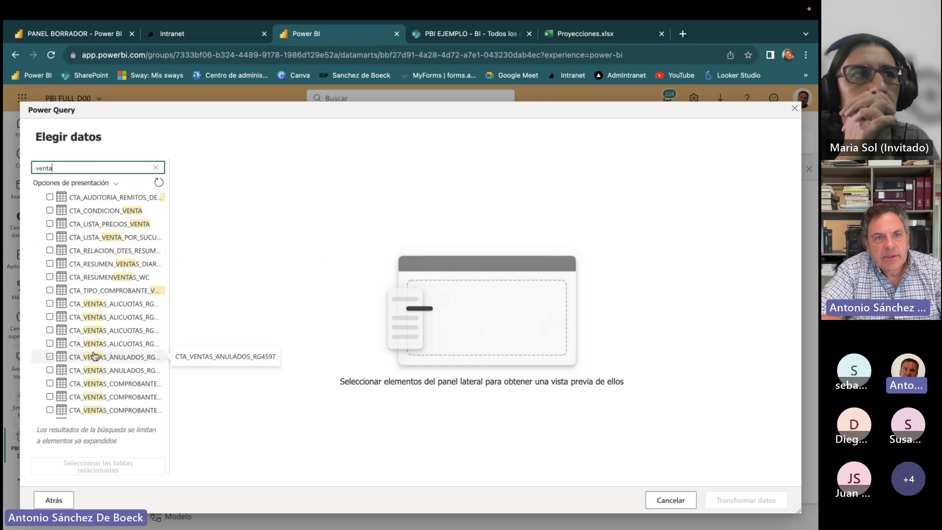
pyautogui.click(85, 318)
pyautogui.click(86, 290)
pyautogui.scroll(3, 87, 290)
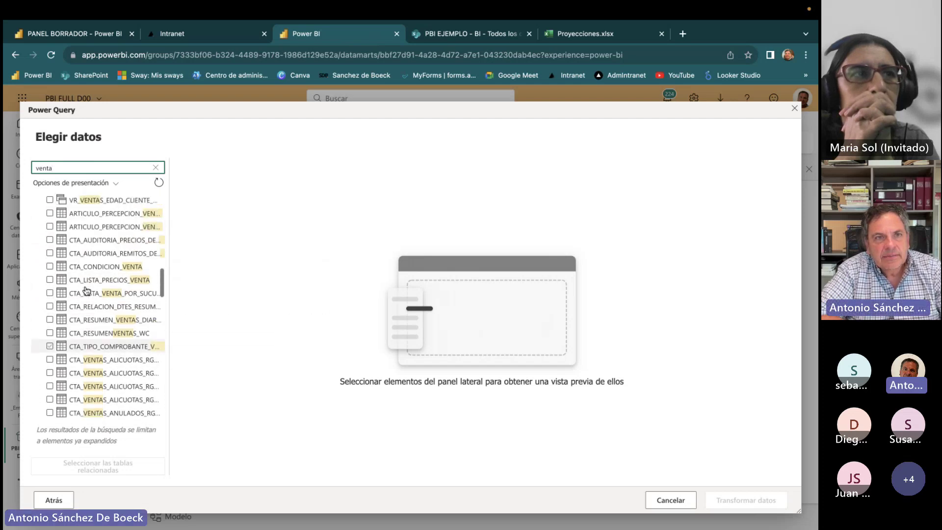
pyautogui.click(86, 287)
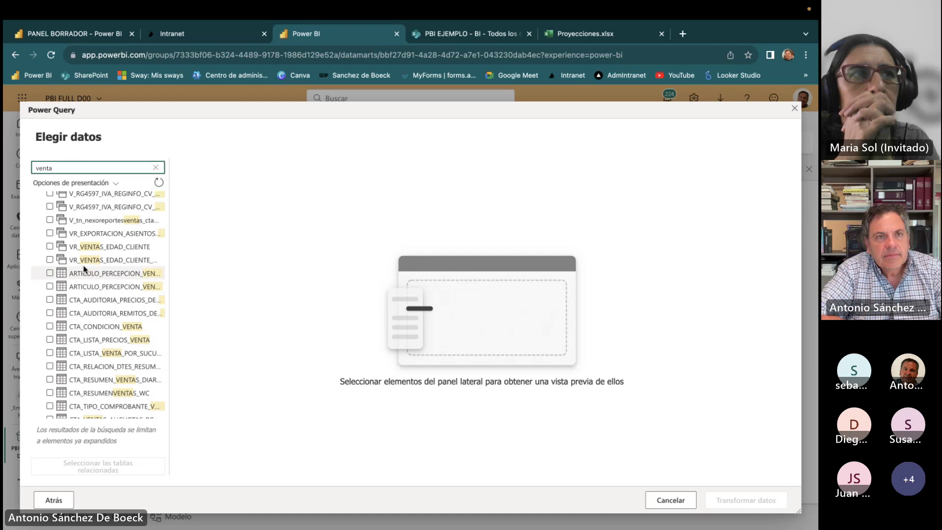
pyautogui.scroll(4, 104, 287)
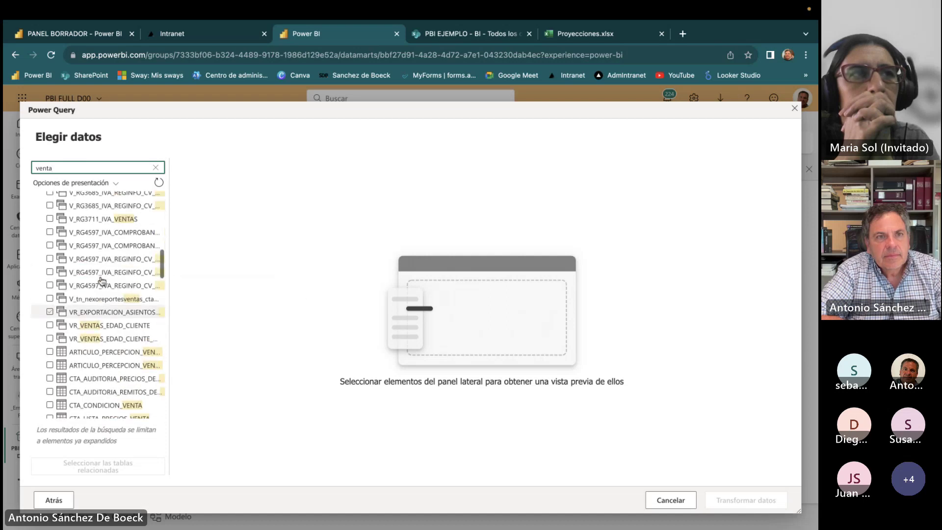
pyautogui.scroll(2, 102, 281)
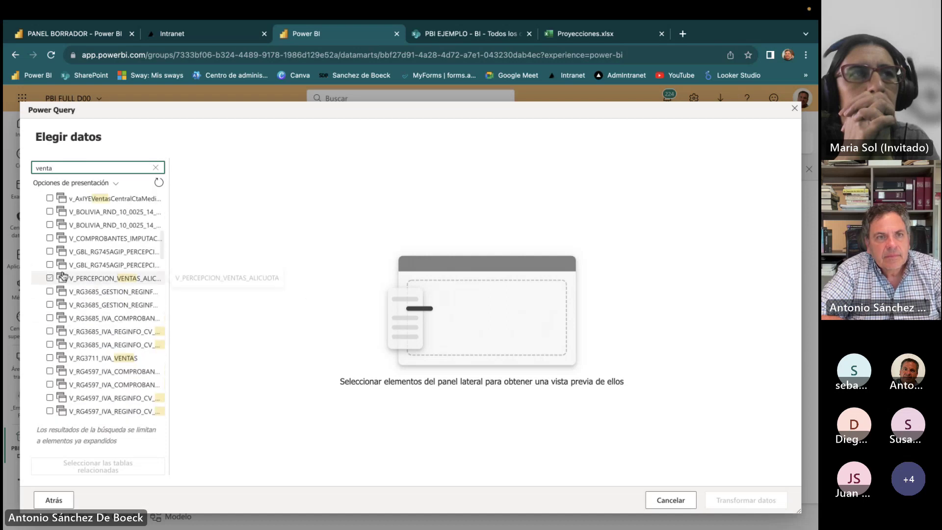
pyautogui.click(94, 241)
pyautogui.scroll(-10, 74, 264)
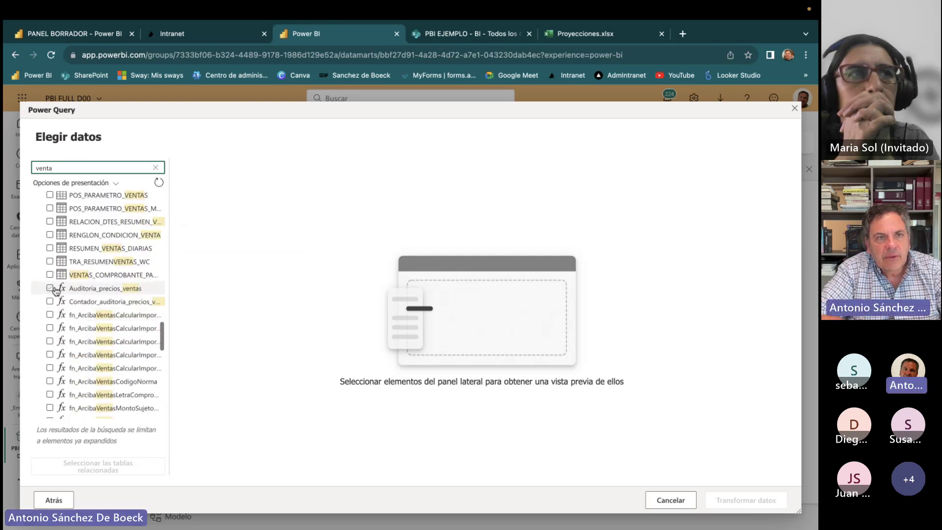
pyautogui.click(49, 288)
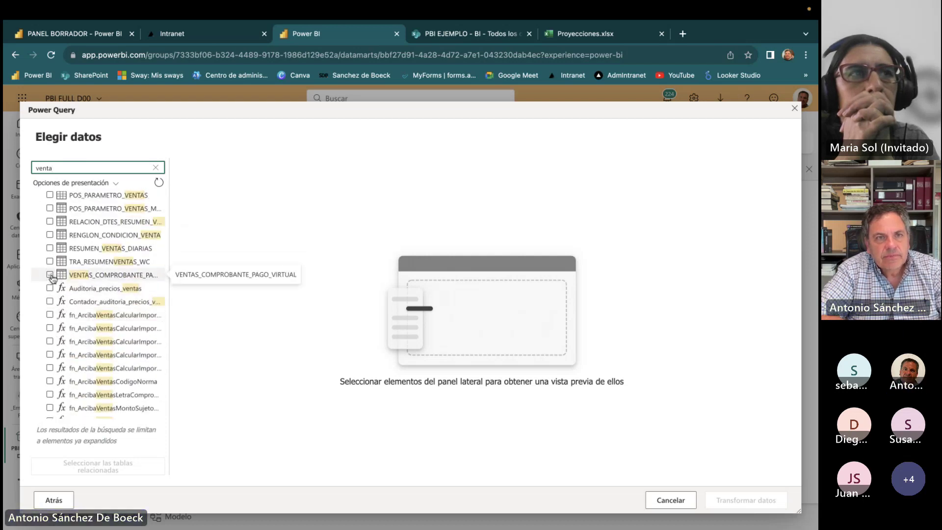
pyautogui.click(52, 276)
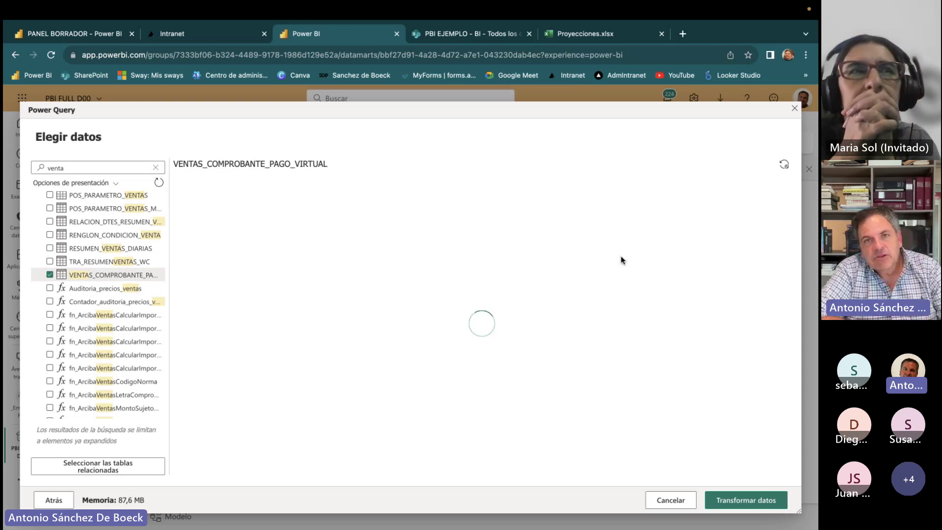
# Switch to the PowerPoint slide show and go back to the "qué es el triple enfoque?" slide.
pyautogui.click(78, 33)
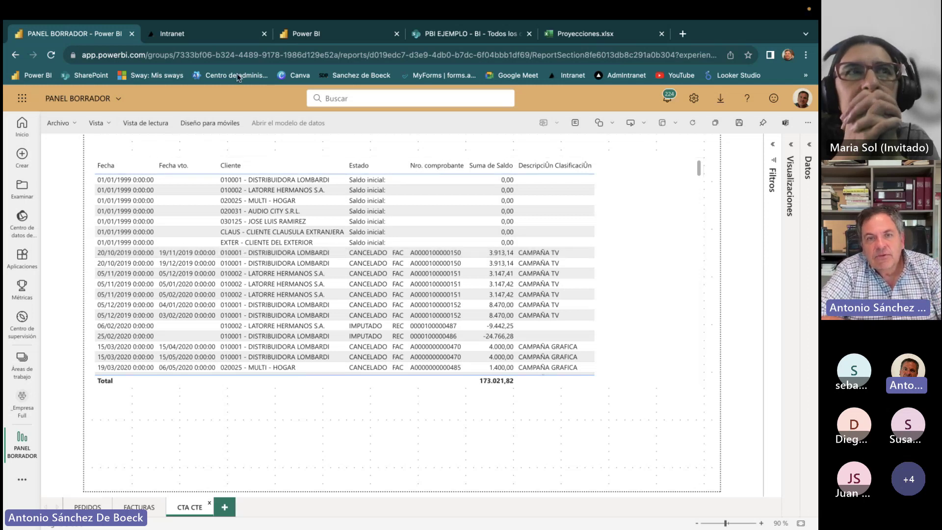
pyautogui.moveTo(422, 512)
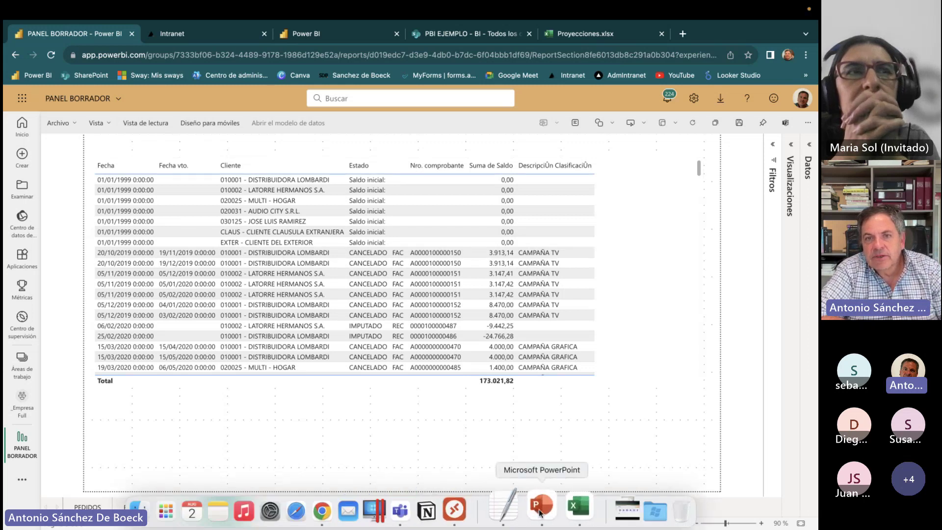
pyautogui.click(540, 513)
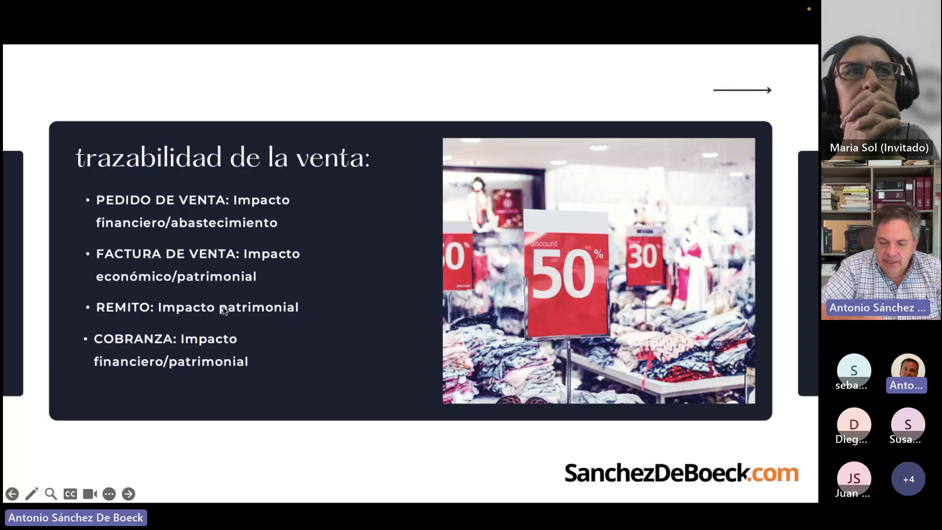
pyautogui.press('Left')
pyautogui.press('Left')
pyautogui.press('Left')
pyautogui.press('Left')
pyautogui.press('Left')
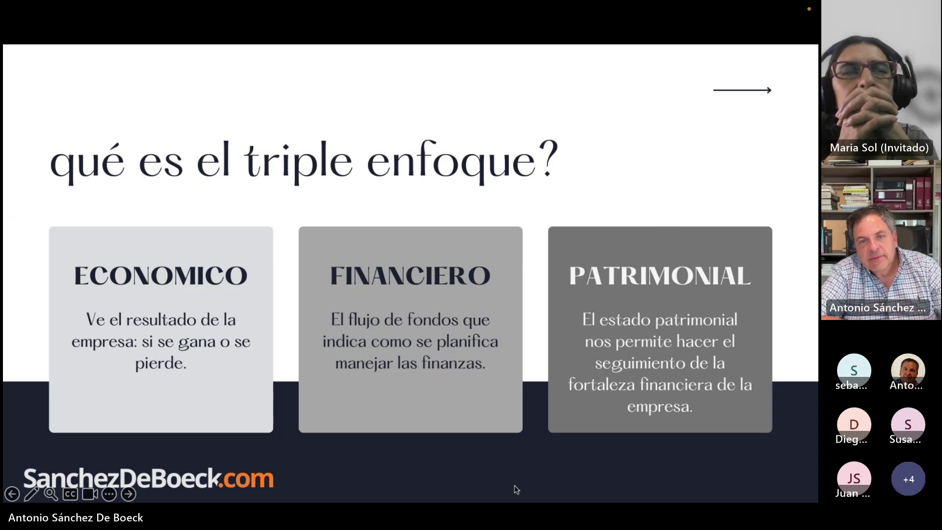
# Switch back to Chrome and check the table preview in the PBI FULL D00 datamart's data selection.
pyautogui.press('super+Tab')
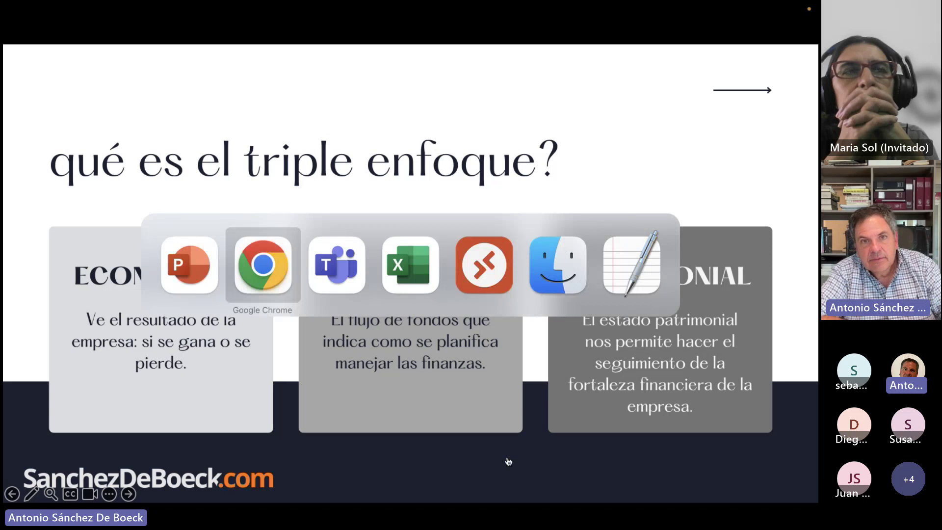
pyautogui.press('super+Tab')
pyautogui.press('super+Tab')
pyautogui.press('super+Tab')
pyautogui.press('super+Tab')
pyautogui.press('super+Tab')
pyautogui.press('super+Tab')
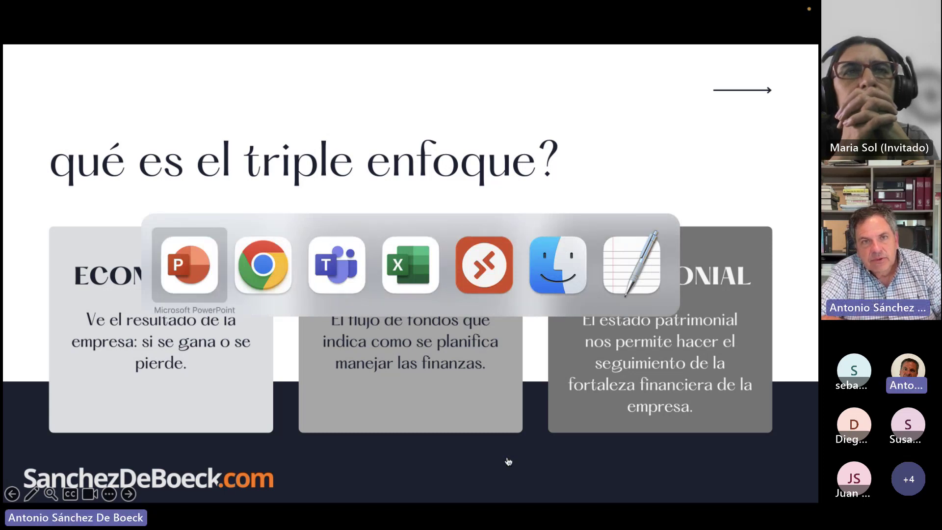
pyautogui.press('super+Tab')
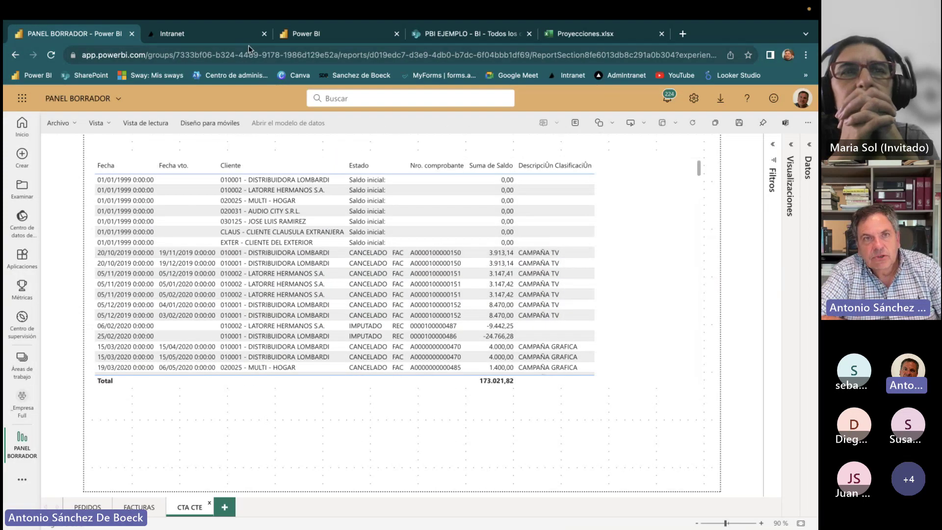
pyautogui.click(325, 34)
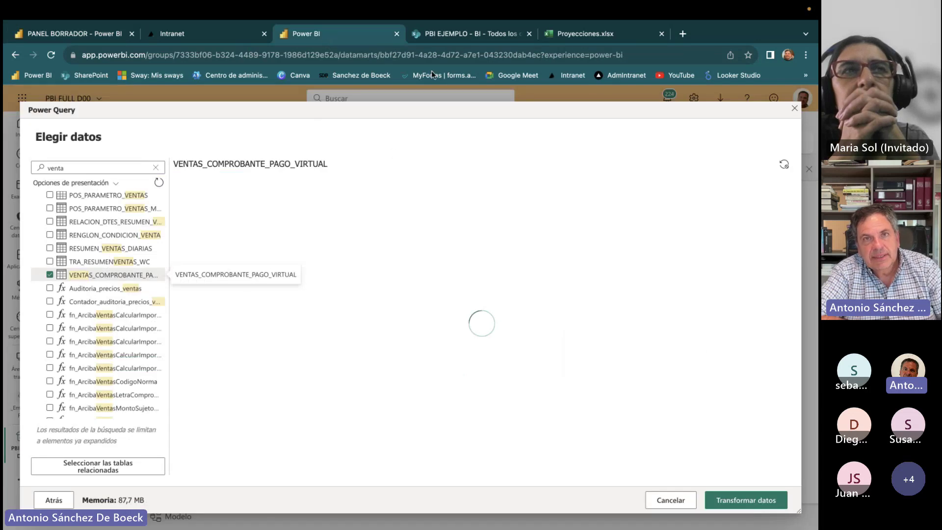
# Open the Panel Financiero (Directorio o Gerencial) report from the Intranet and go to its Análisis Rentabilidad page.
pyautogui.click(219, 38)
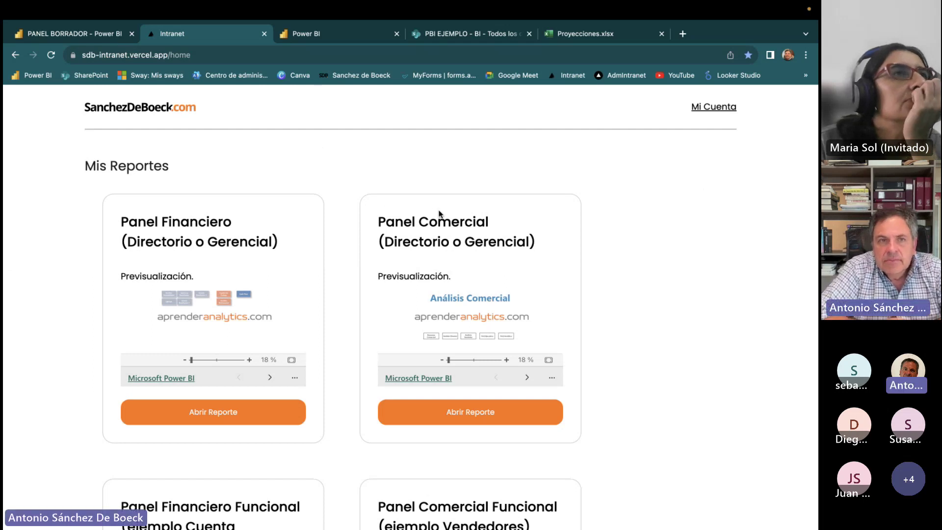
pyautogui.click(220, 418)
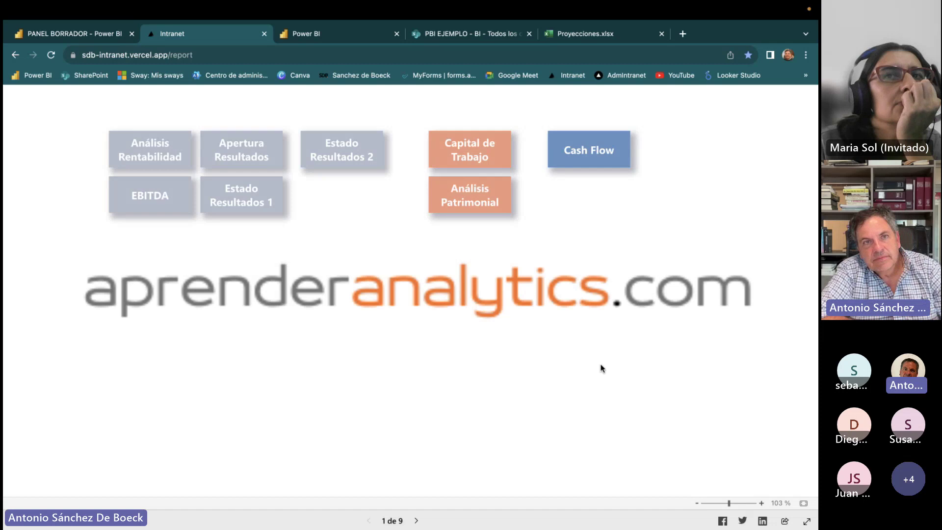
pyautogui.click(148, 153)
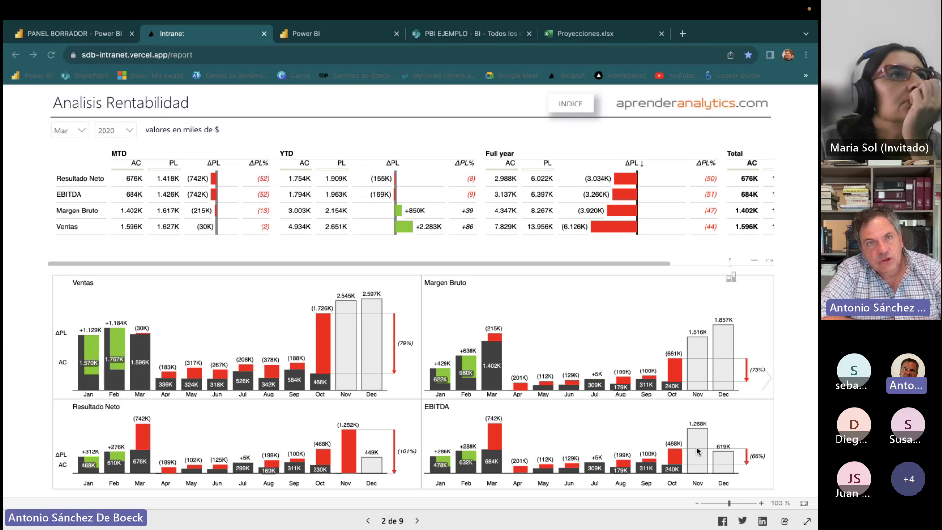
# Highlight the Resultado Neto row and the February columns in the monthly charts, and clear the highlights.
pyautogui.click(81, 179)
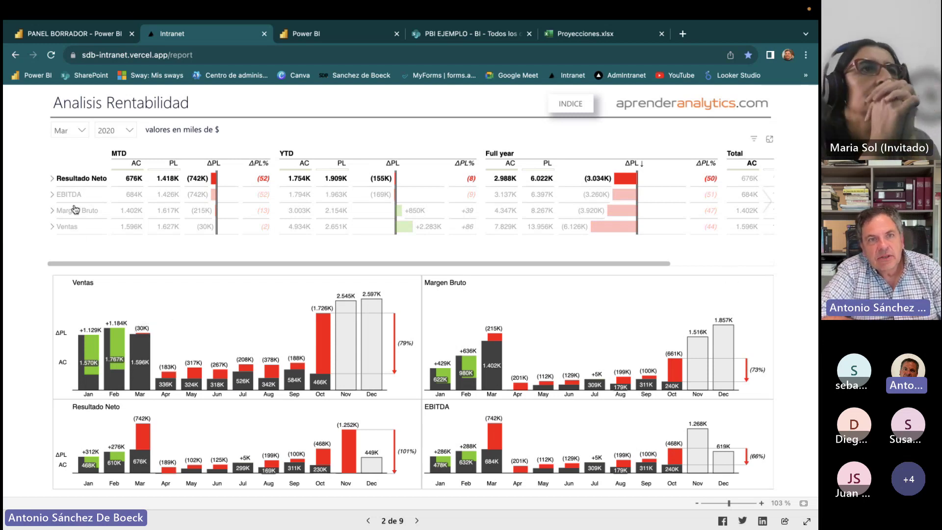
pyautogui.click(138, 349)
pyautogui.click(138, 349)
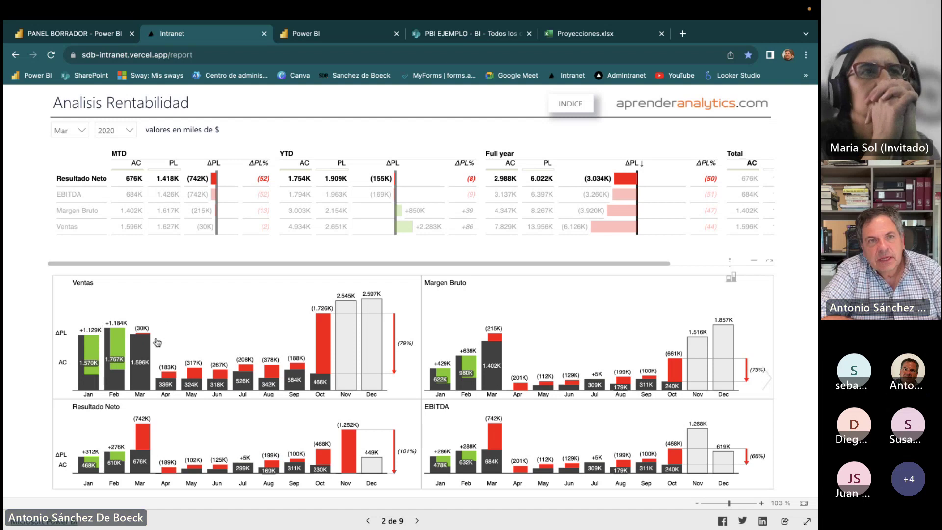
pyautogui.click(131, 340)
pyautogui.click(259, 420)
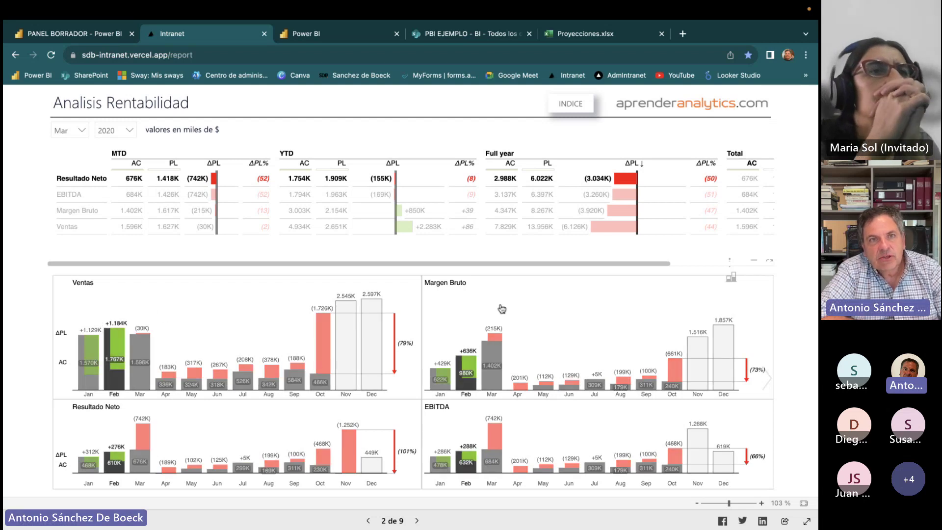
pyautogui.click(530, 464)
pyautogui.click(530, 464)
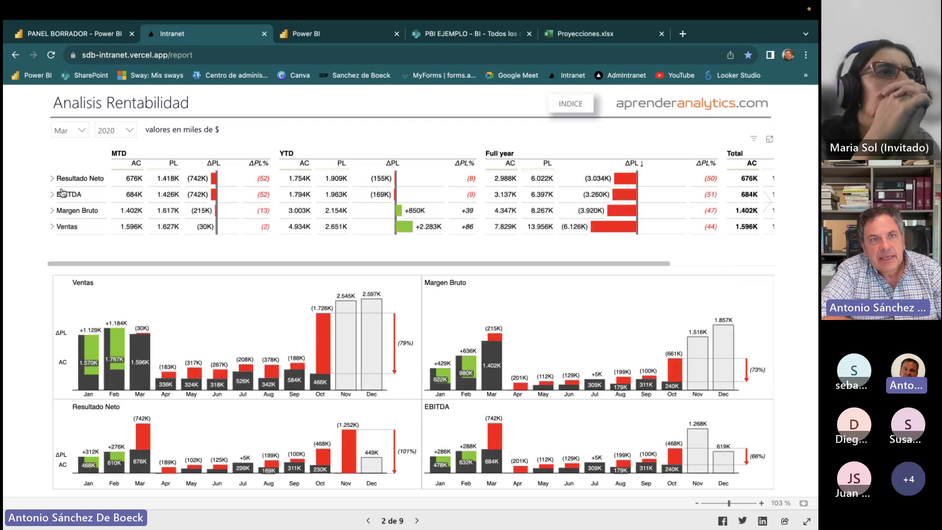
# Highlight the EBITDA row in the profitability table.
pyautogui.click(75, 196)
pyautogui.click(56, 192)
pyautogui.click(64, 195)
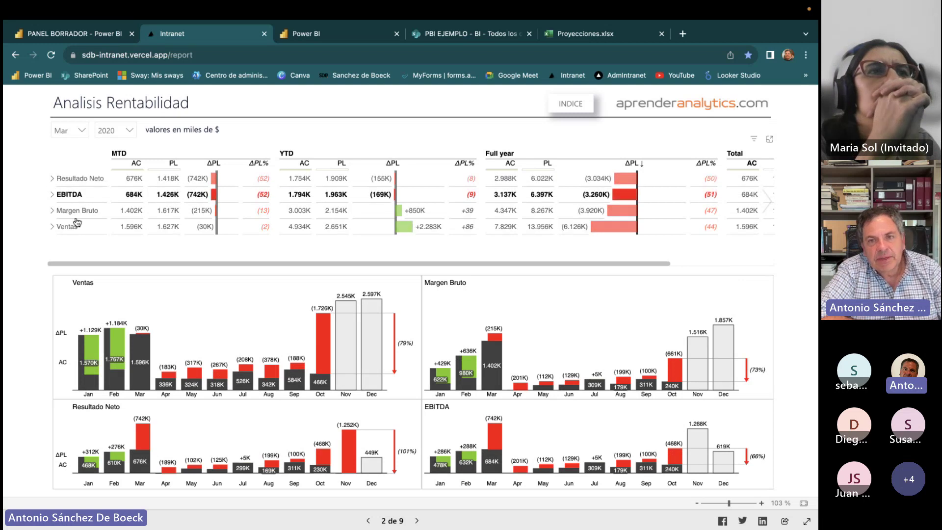
pyautogui.click(74, 196)
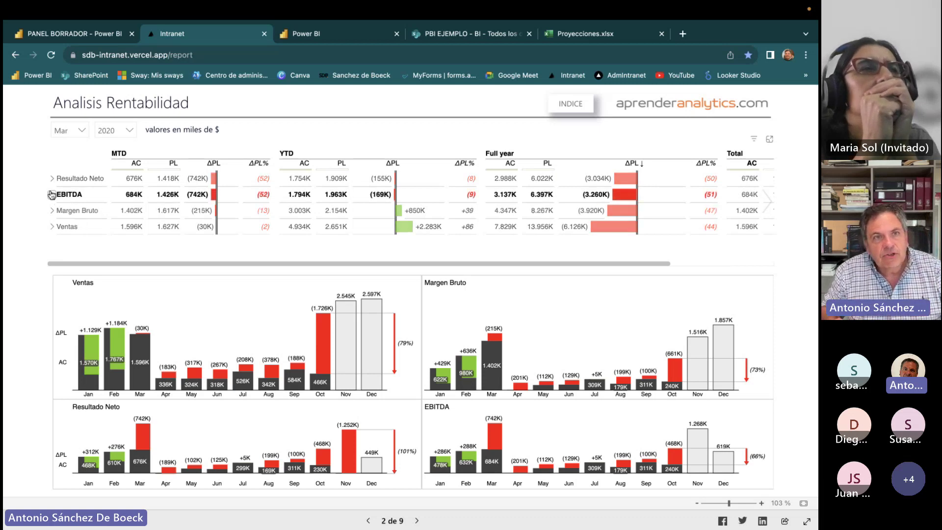
# Drill into Ventas, Margen Bruto with its Costo por Venta, and EBITDA with its Gastos Administrativos in the profitability table.
pyautogui.click(52, 226)
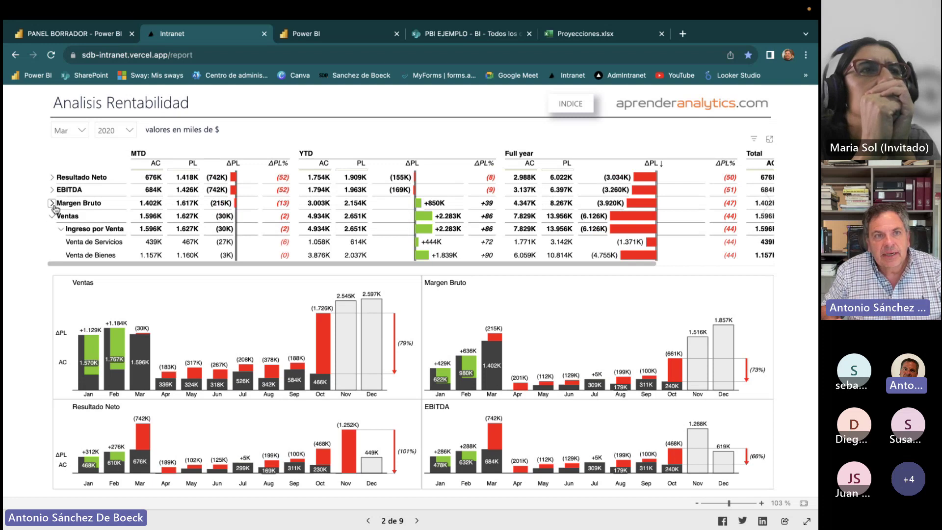
pyautogui.click(53, 206)
pyautogui.click(52, 203)
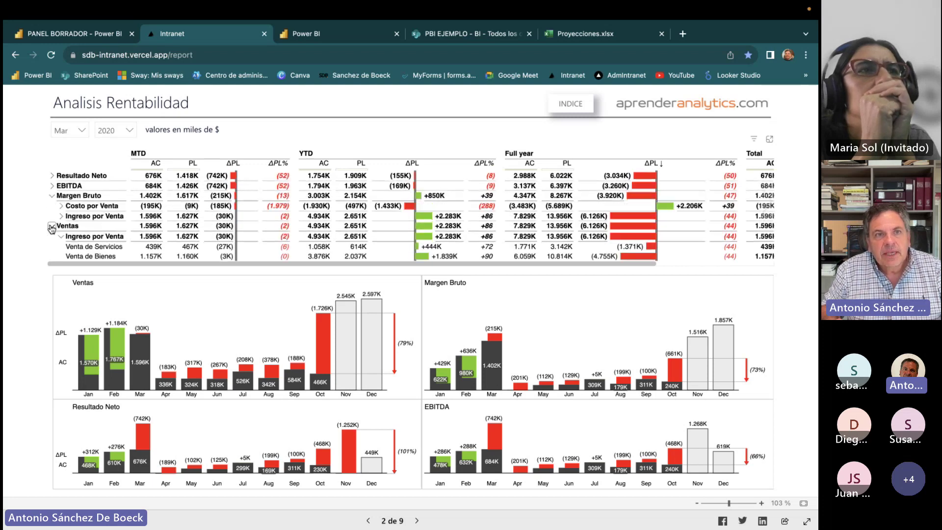
pyautogui.click(64, 209)
pyautogui.click(62, 207)
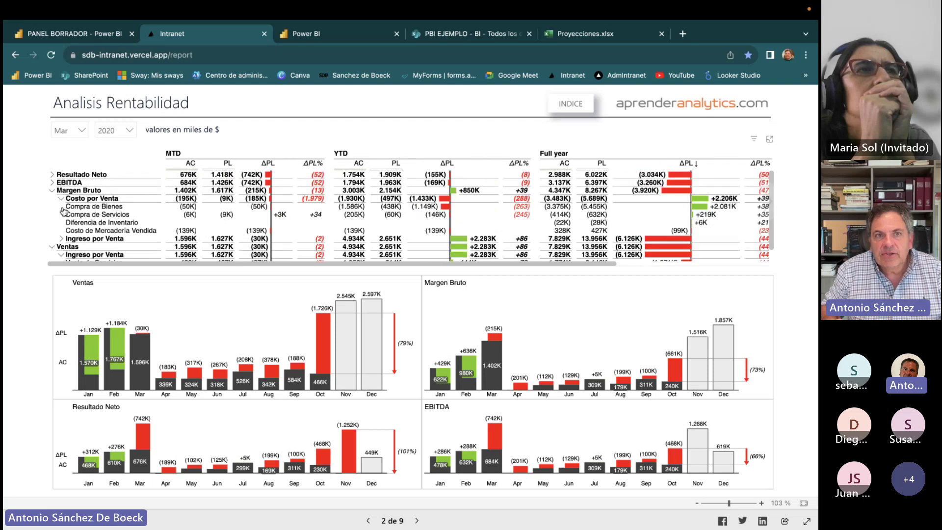
pyautogui.click(52, 188)
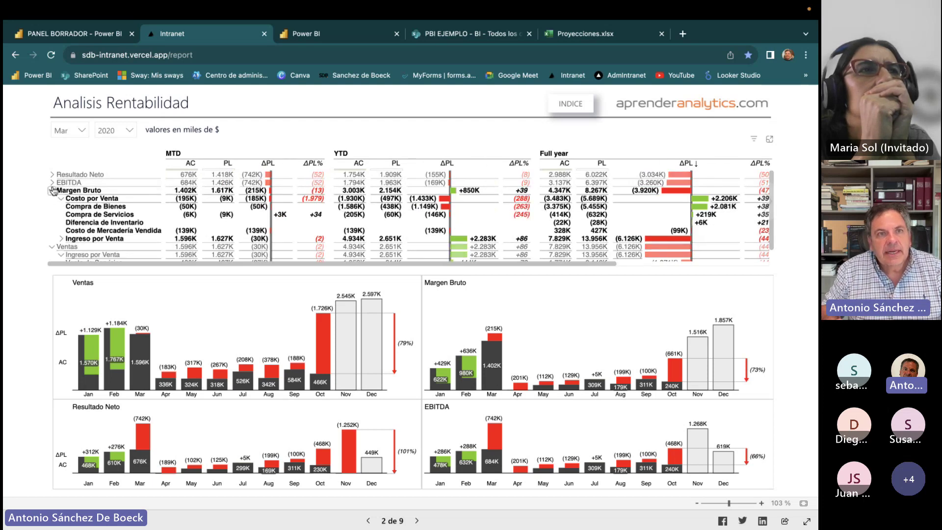
pyautogui.click(52, 186)
pyautogui.click(52, 183)
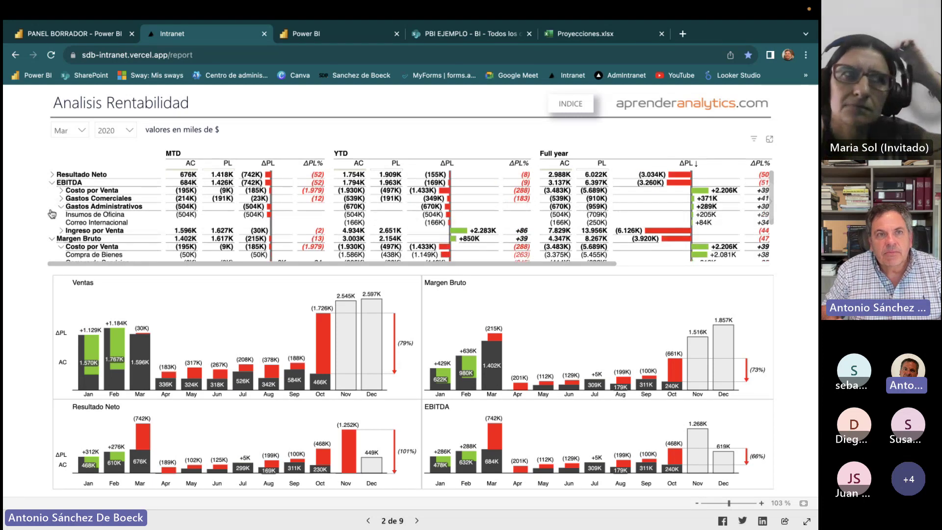
pyautogui.click(61, 207)
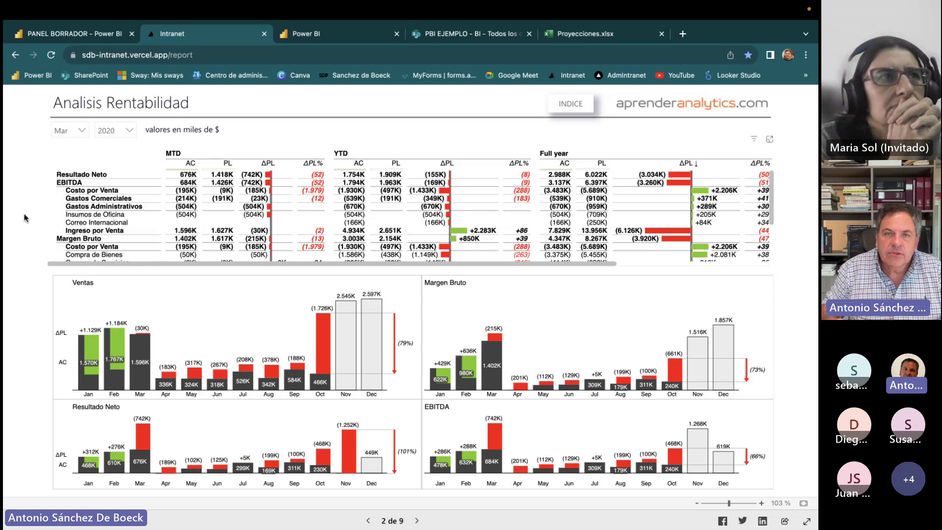
# View the EBITDA - Análisis Variaciones and Apertura Resultado pages of the financial report.
pyautogui.click(417, 520)
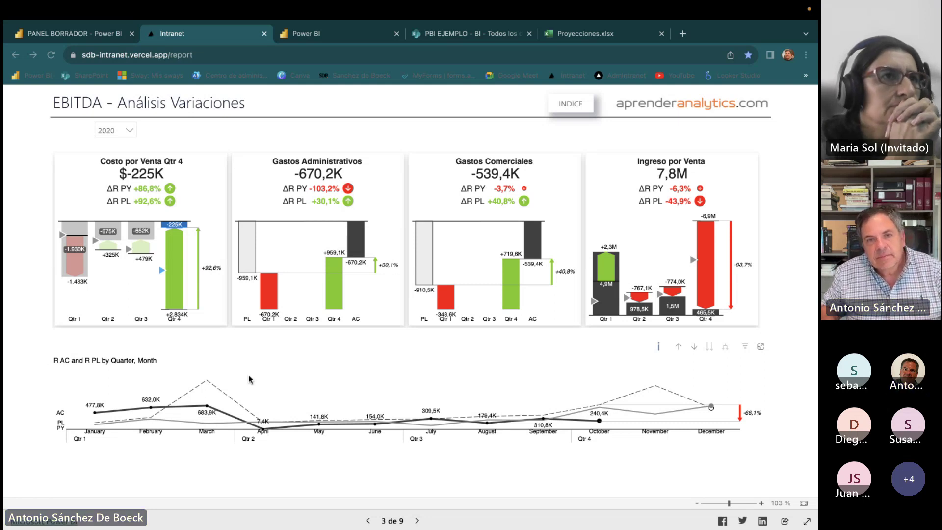
pyautogui.click(415, 521)
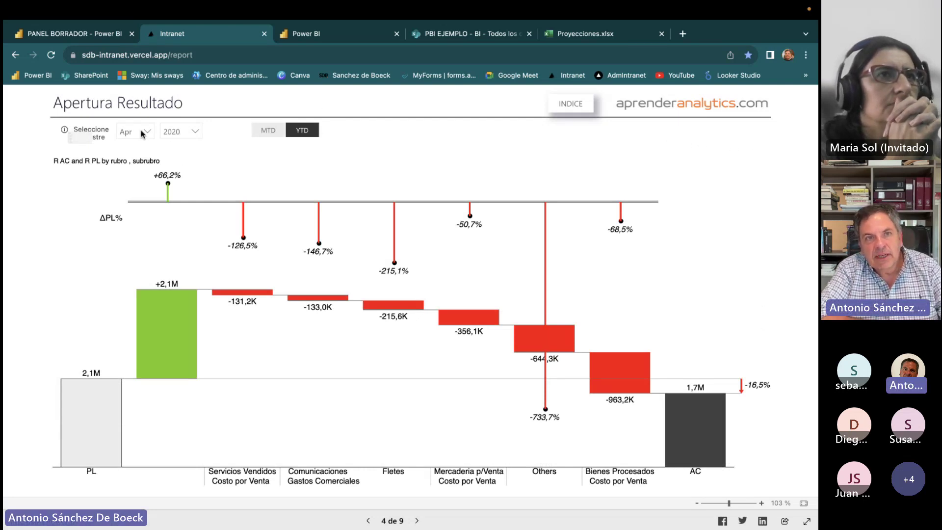
pyautogui.click(109, 435)
pyautogui.click(93, 393)
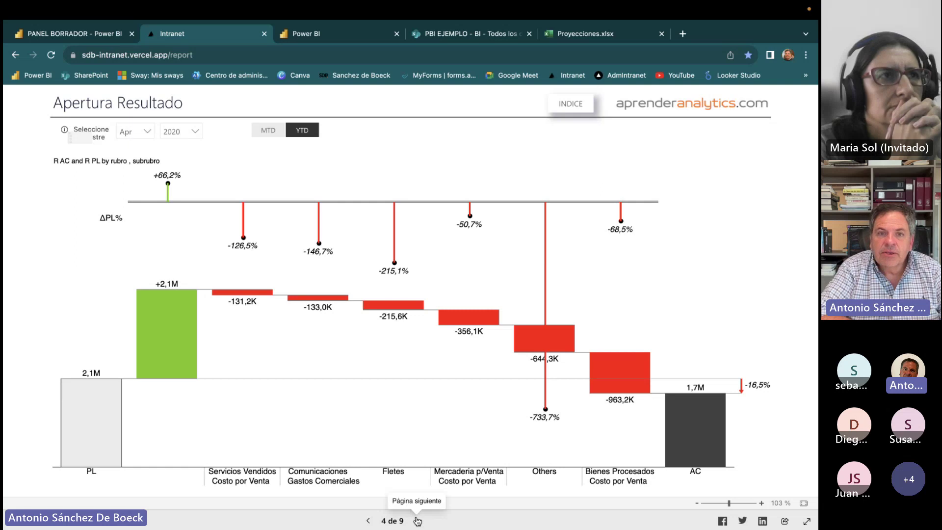
# Open the Estado de Resultados page and collapse every category under Ingresos and Egresos to its rubro level.
pyautogui.click(417, 521)
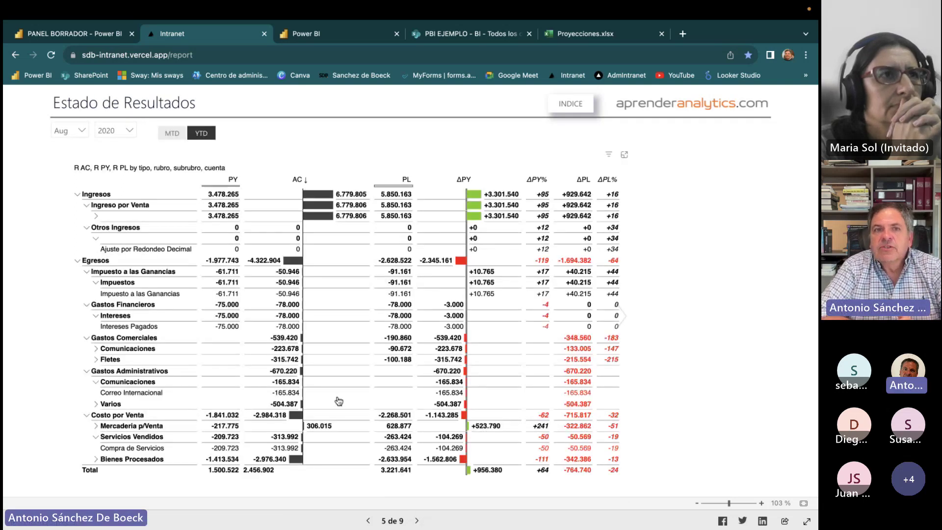
pyautogui.click(86, 206)
pyautogui.click(86, 218)
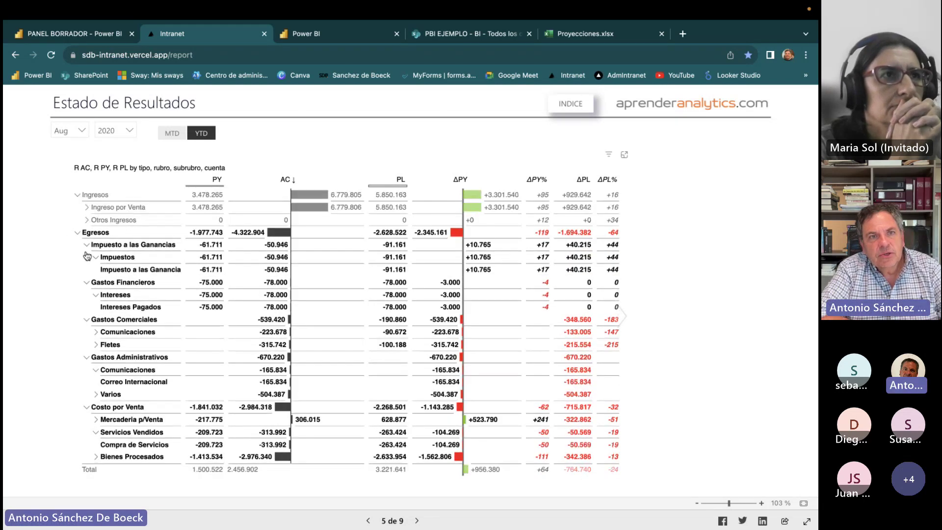
pyautogui.click(86, 245)
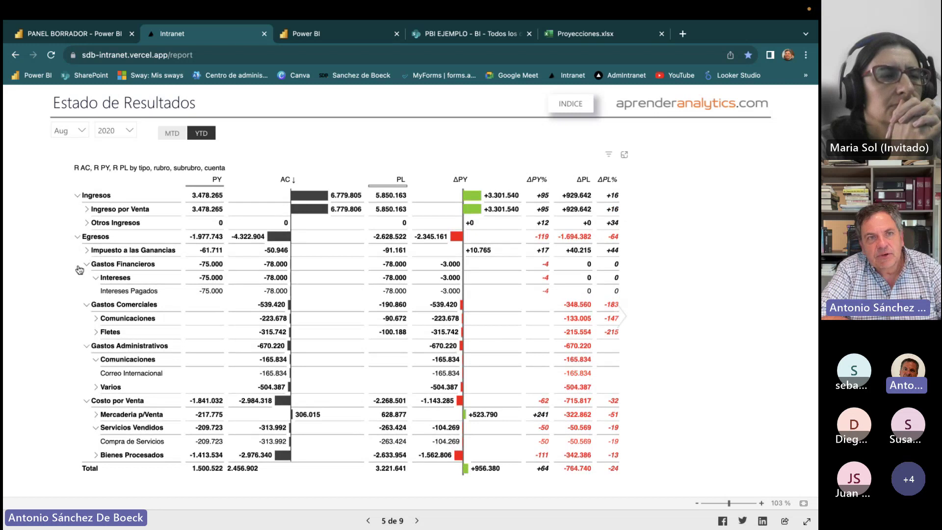
pyautogui.click(86, 265)
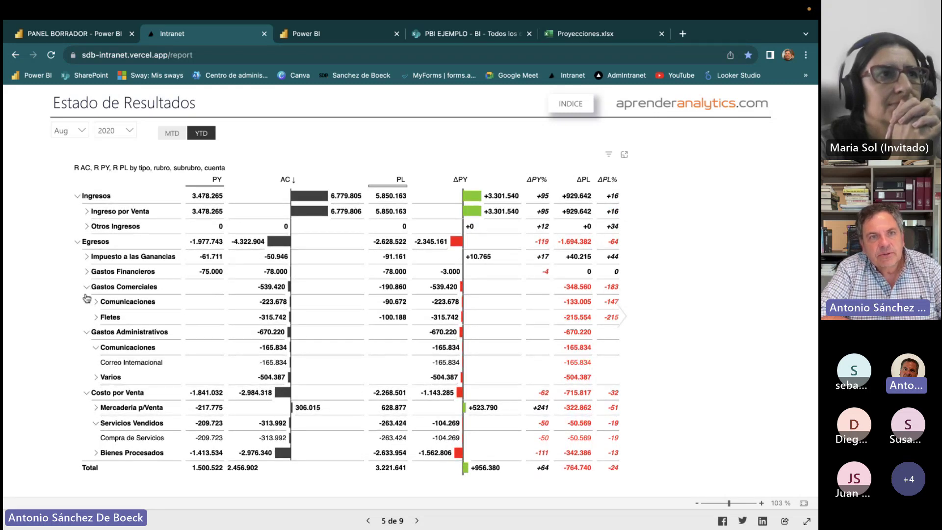
pyautogui.click(86, 289)
pyautogui.click(86, 309)
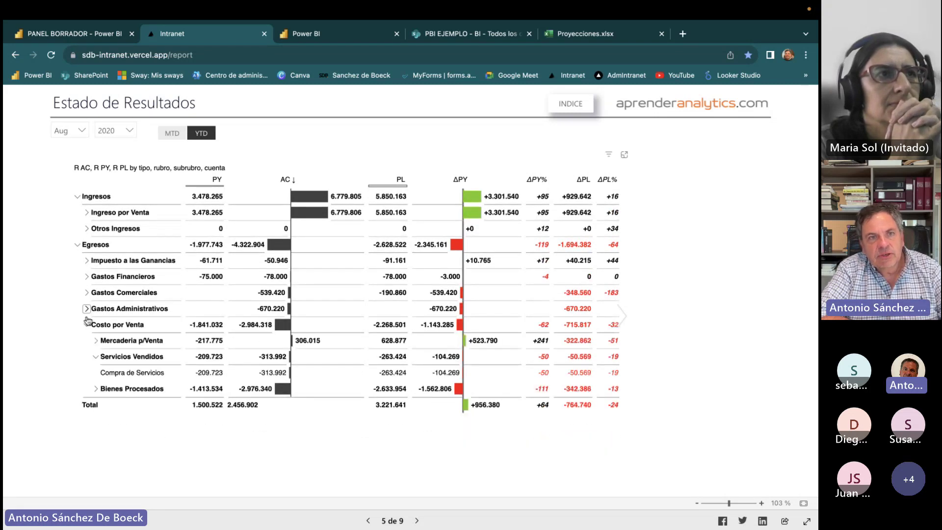
pyautogui.click(86, 326)
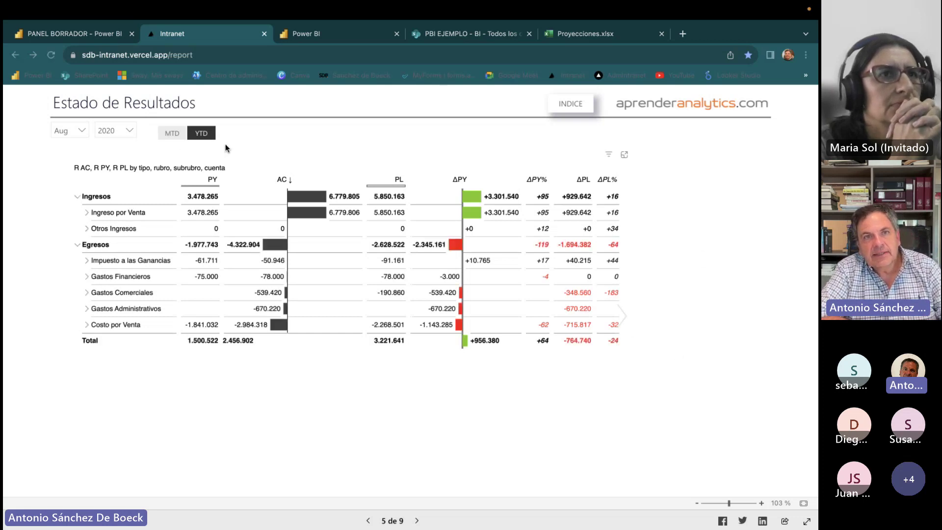
# View the Estado de Resultados table in MTD mode and return it to YTD.
pyautogui.click(173, 137)
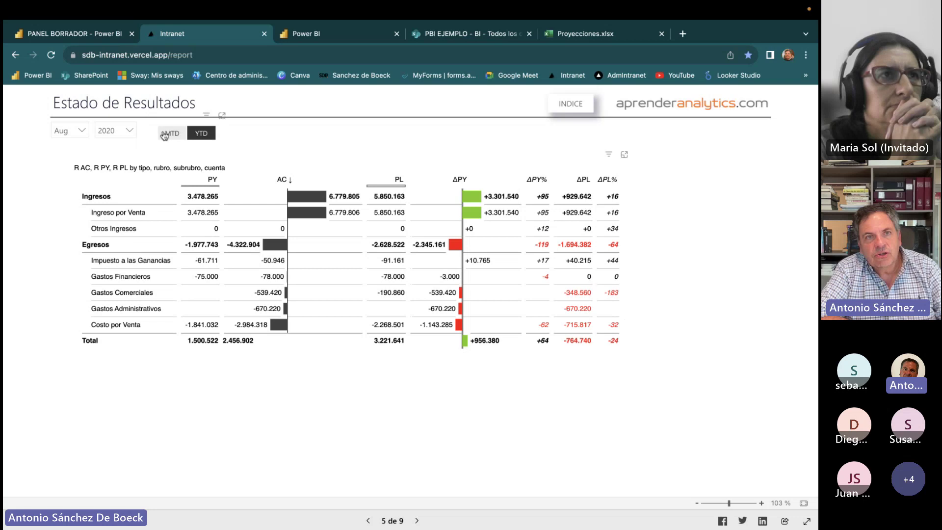
pyautogui.click(165, 136)
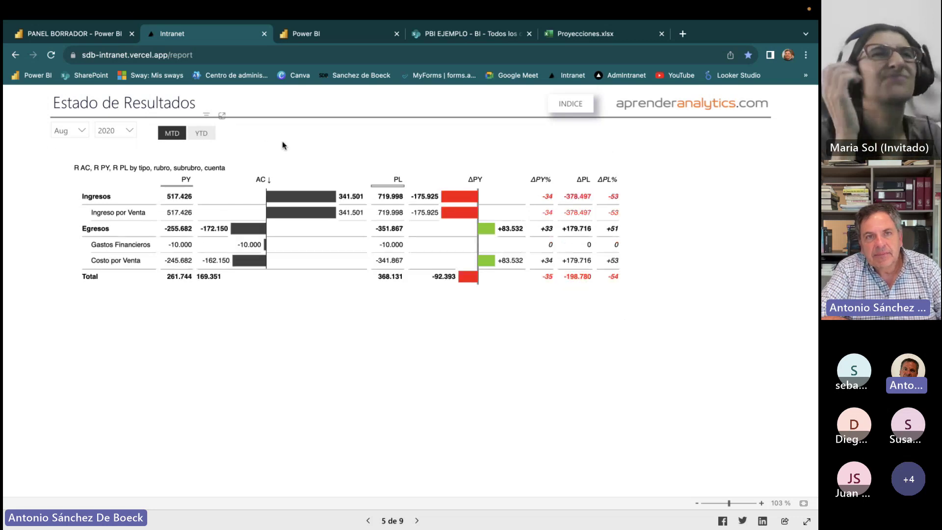
pyautogui.click(202, 133)
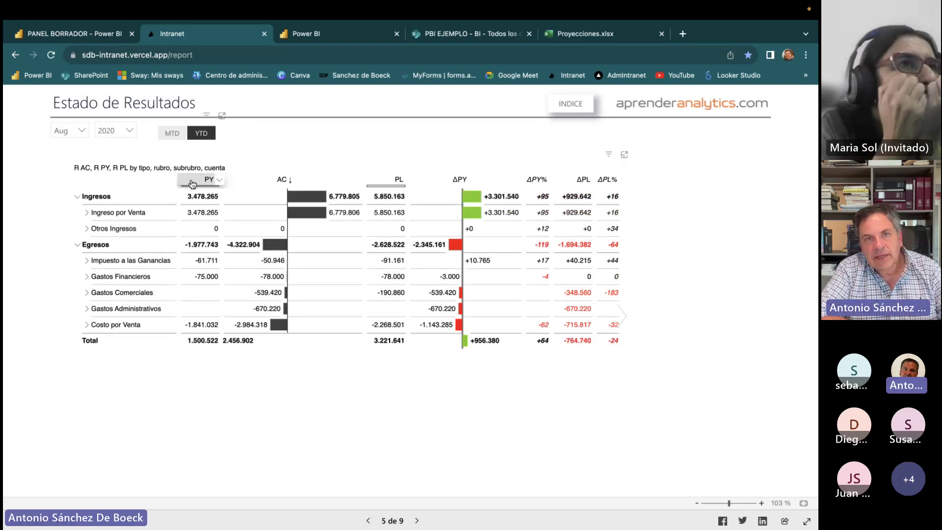
# Highlight single rows of the Estado de Resultados table, such as Impuesto a las Ganancias and Costo por Venta, and expand Gastos Financieros.
pyautogui.click(309, 212)
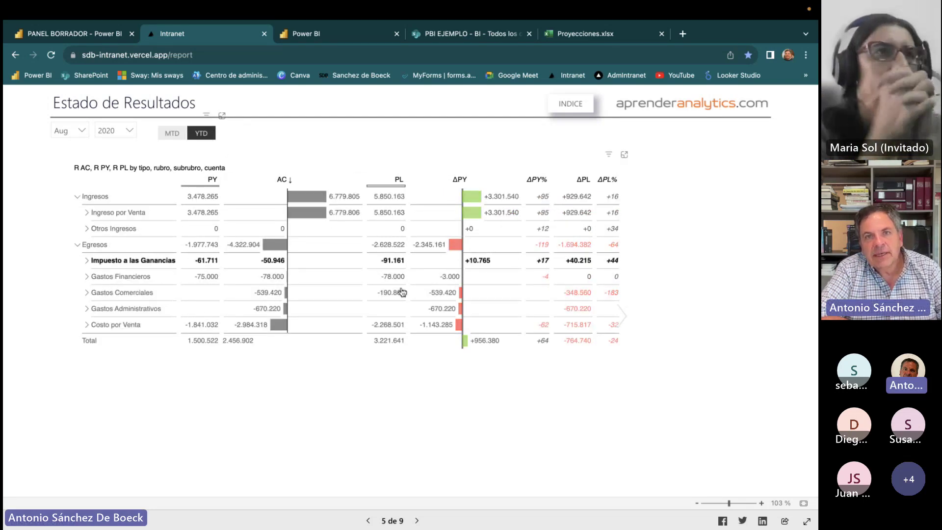
pyautogui.moveTo(402, 327)
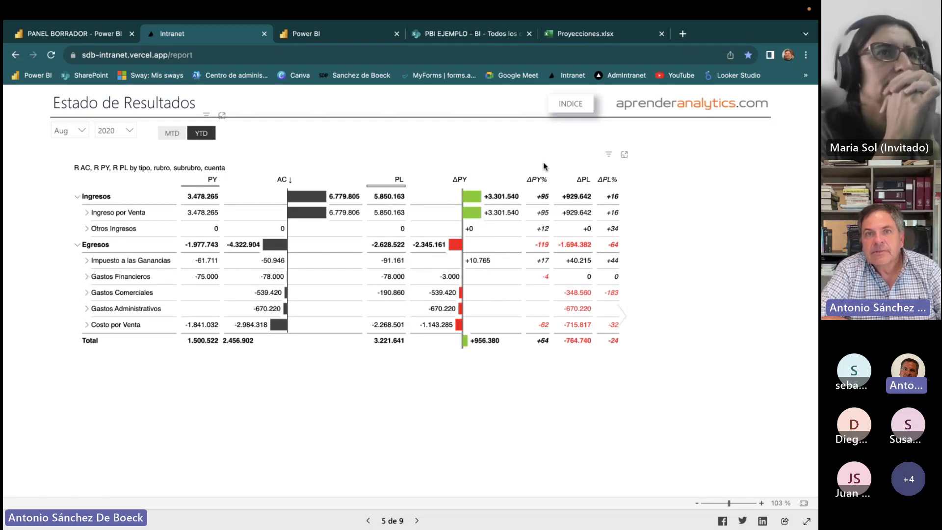
pyautogui.click(500, 197)
pyautogui.click(531, 157)
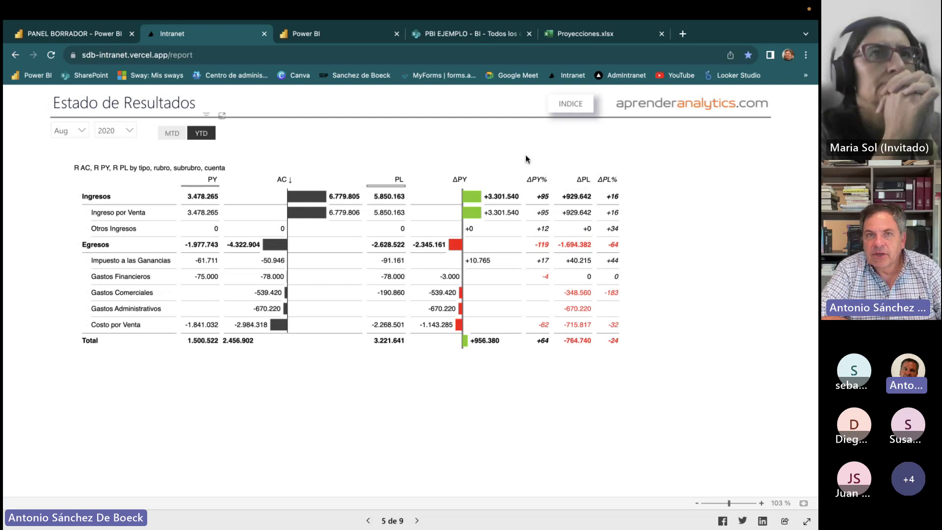
pyautogui.moveTo(589, 314)
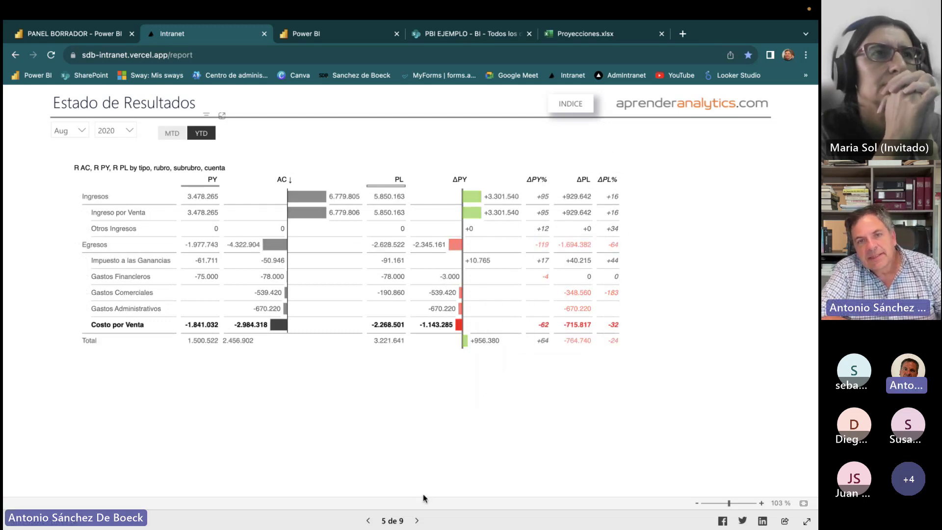
pyautogui.scroll(-1, 224, 274)
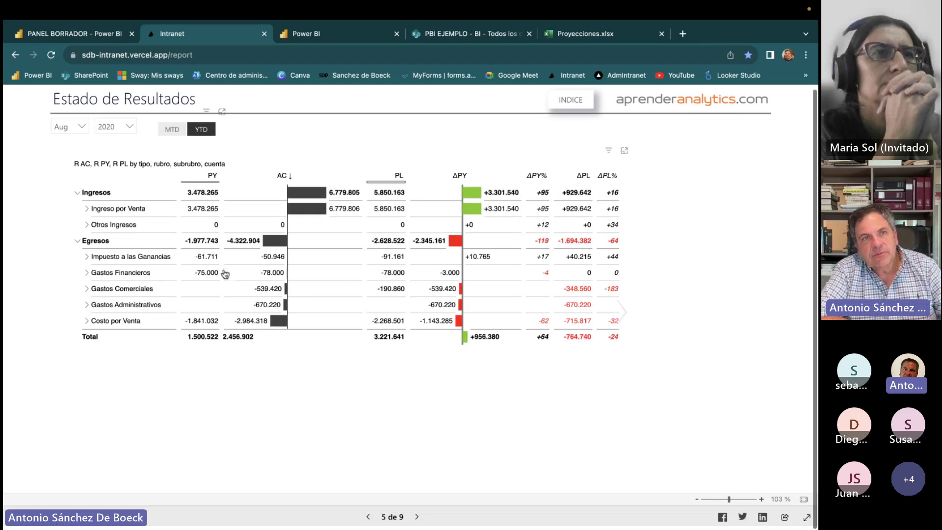
pyautogui.click(86, 274)
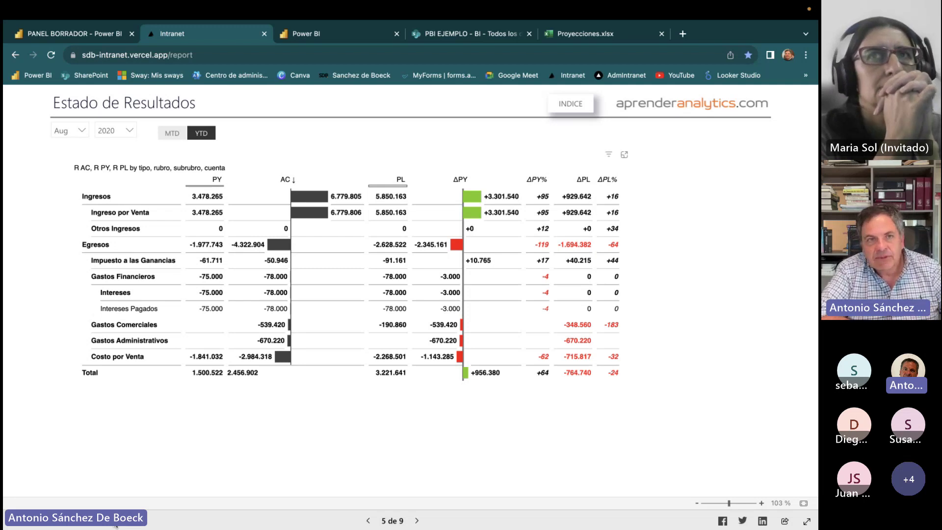
# Look at the datamart's data selection and the PANEL BORRADOR report, and return to the Intranet report.
pyautogui.click(314, 34)
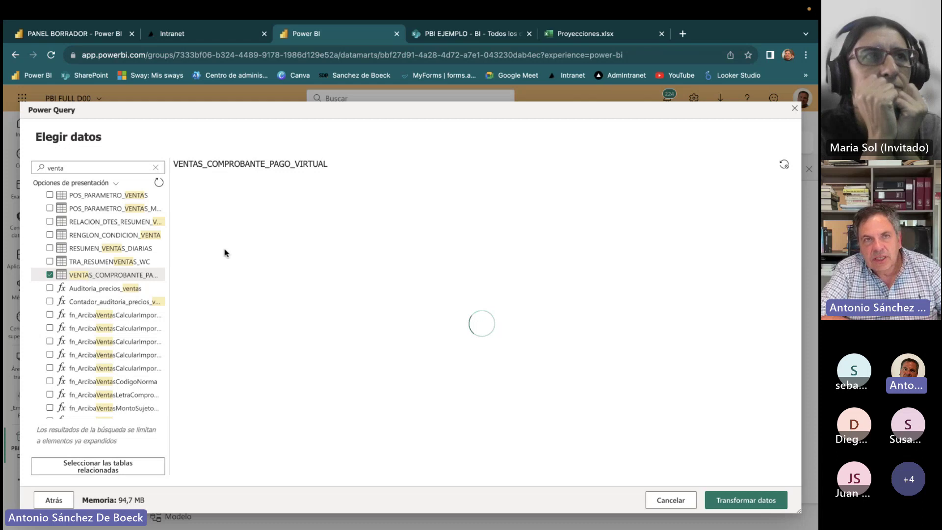
pyautogui.click(111, 49)
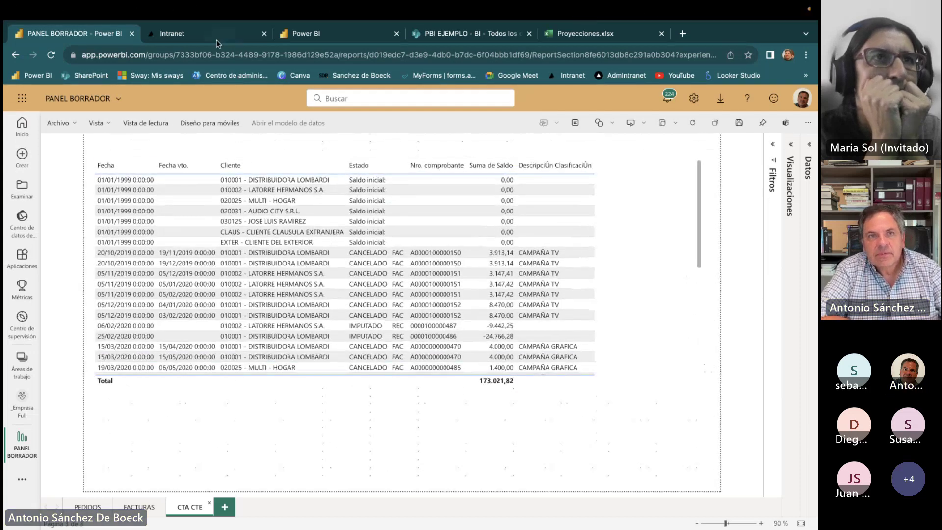
pyautogui.click(217, 40)
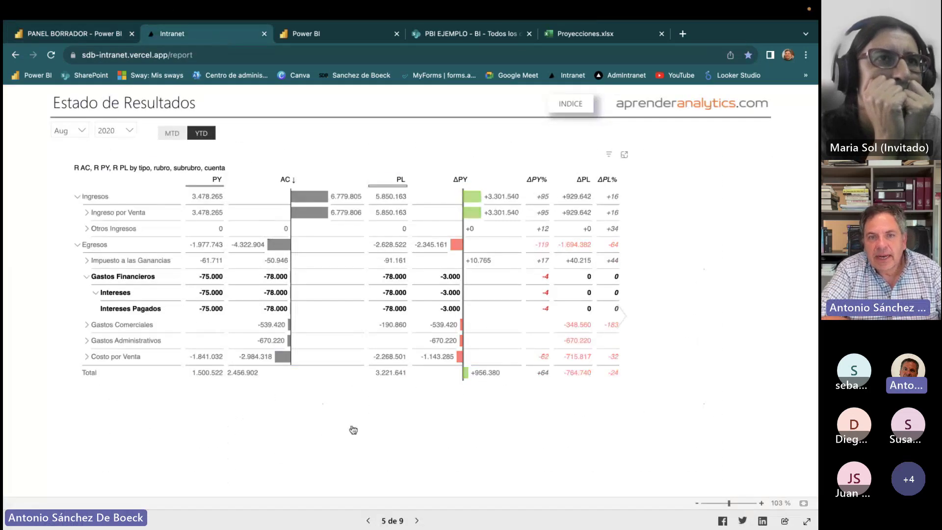
# Go past the monthly Estado de Resultados page to Capital de Trabajo, highlight its Créditos Fiscales and Deudas Comerciales rows, and clear the highlight.
pyautogui.click(416, 521)
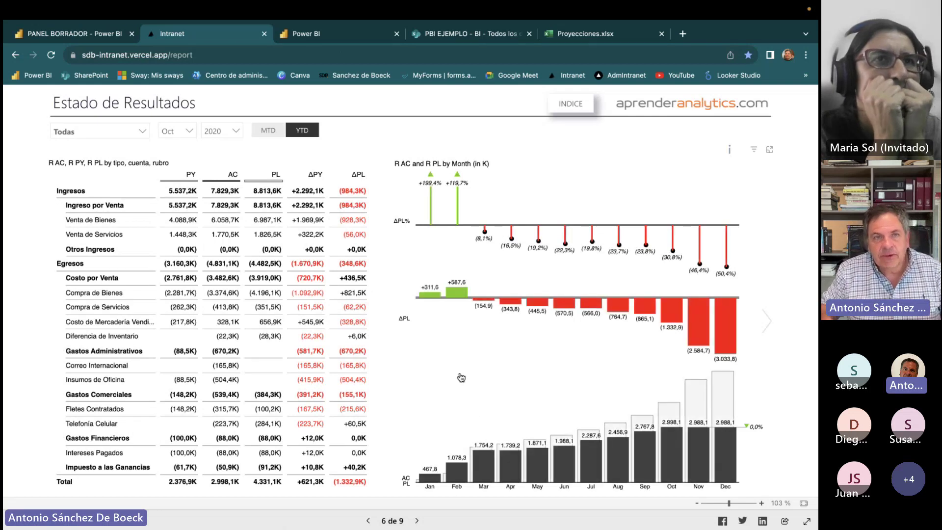
pyautogui.click(417, 520)
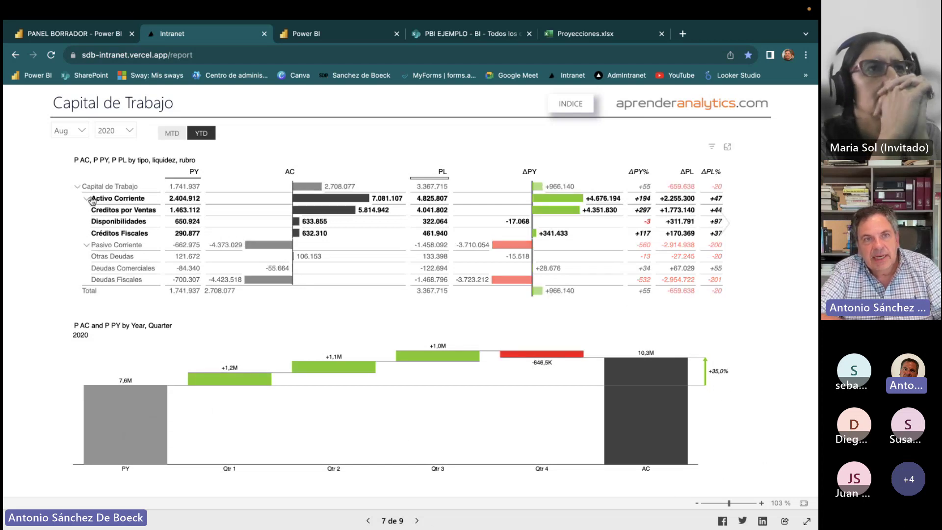
pyautogui.click(111, 235)
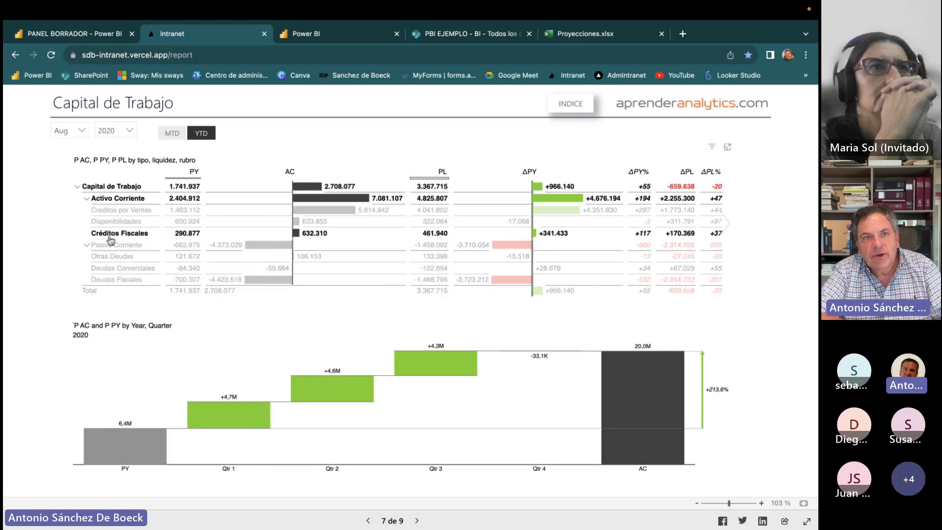
pyautogui.click(112, 273)
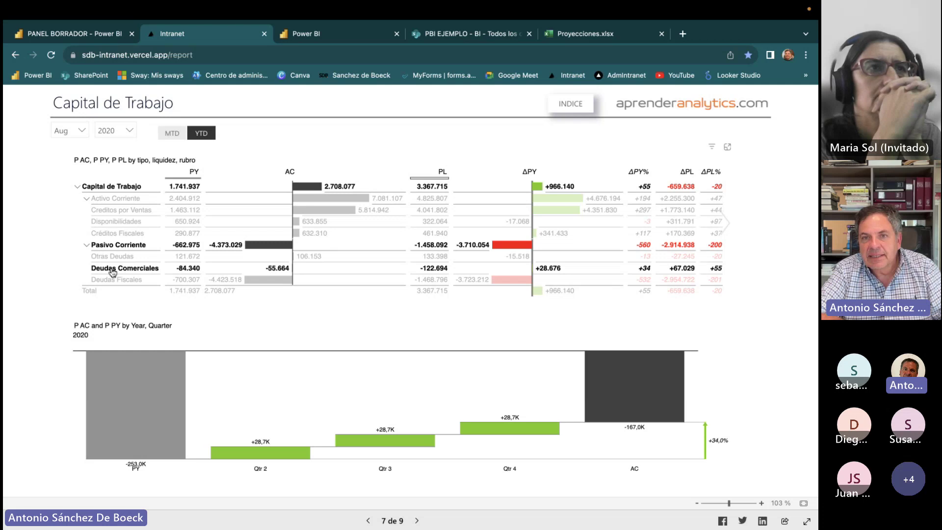
pyautogui.click(113, 272)
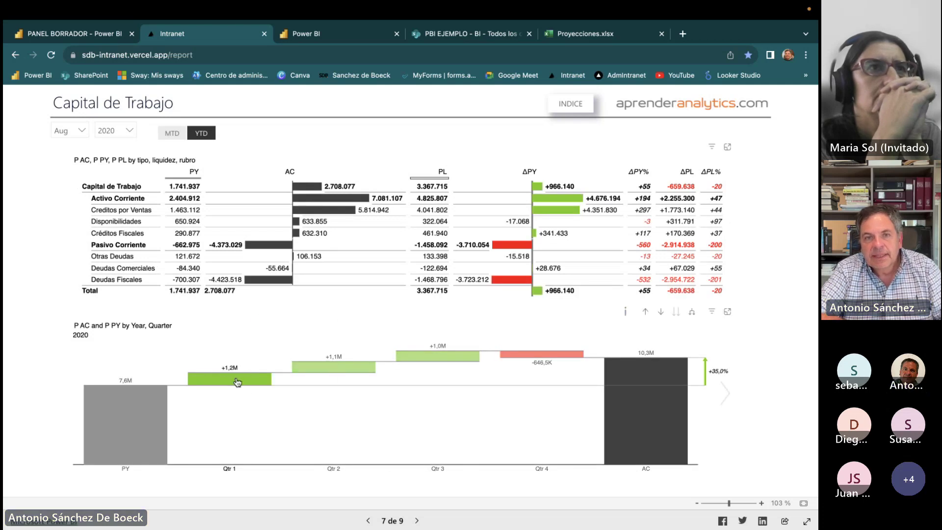
# Collapse Créditos Fiscales, Creditos por Ventas and Disponibilidades on the Analisis Patrimonial page, and move on to the CashFlow page.
pyautogui.click(416, 520)
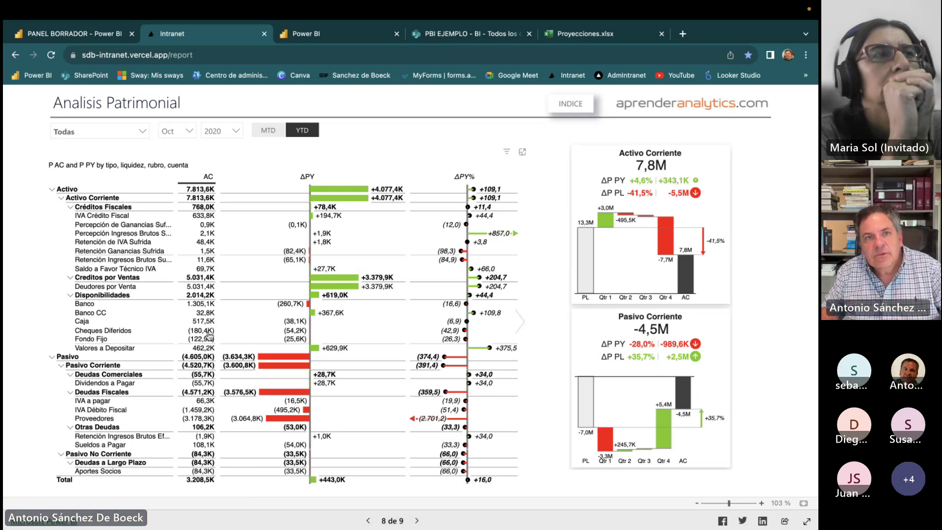
pyautogui.click(70, 207)
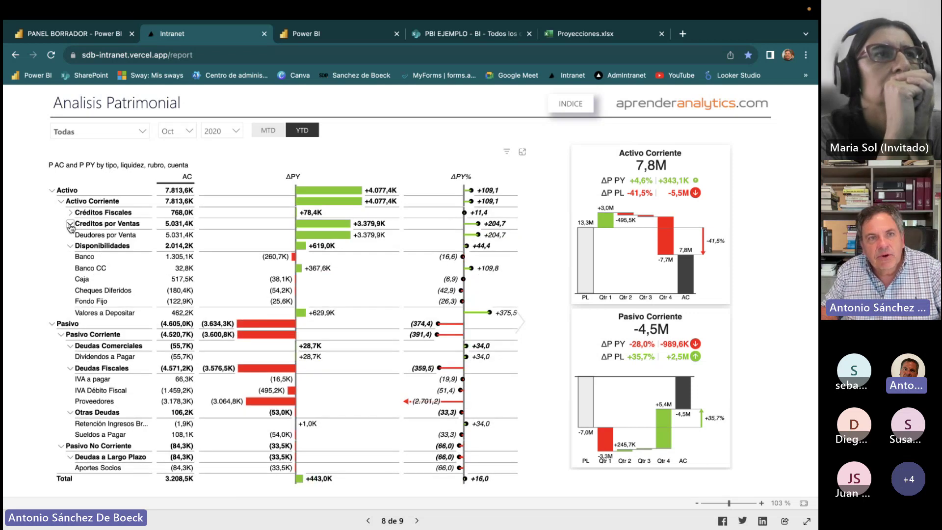
pyautogui.click(71, 224)
pyautogui.click(70, 237)
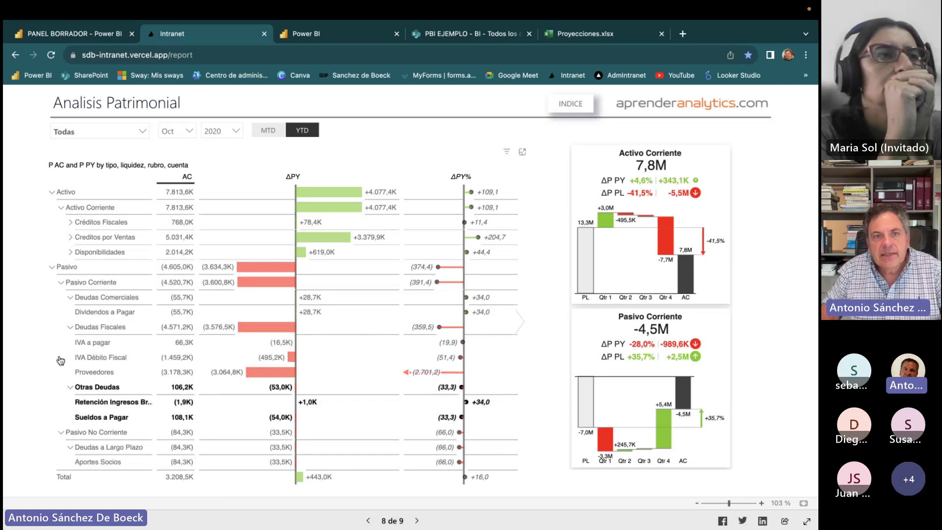
pyautogui.scroll(-1, 84, 367)
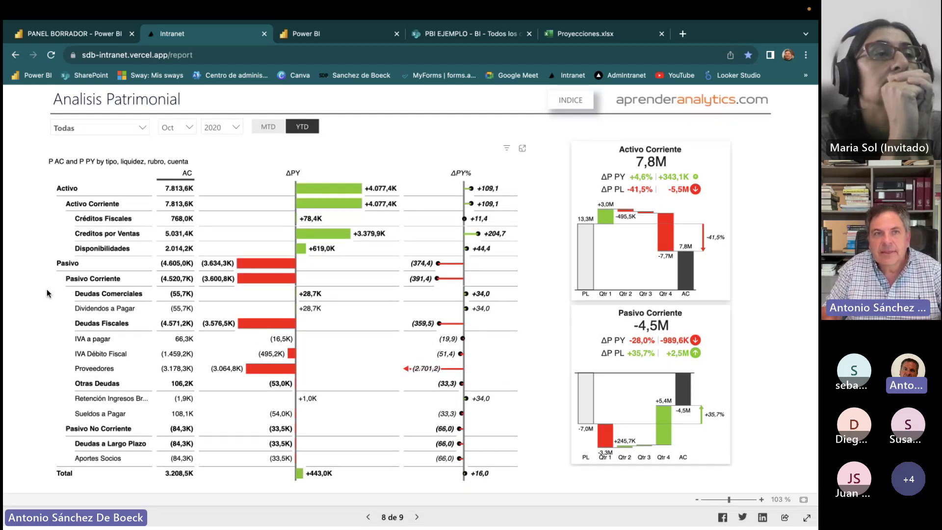
pyautogui.click(416, 518)
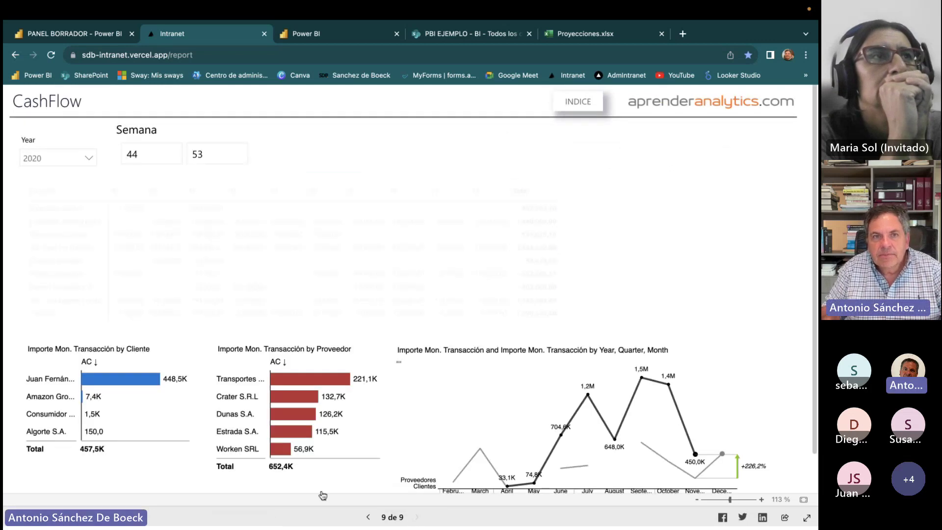
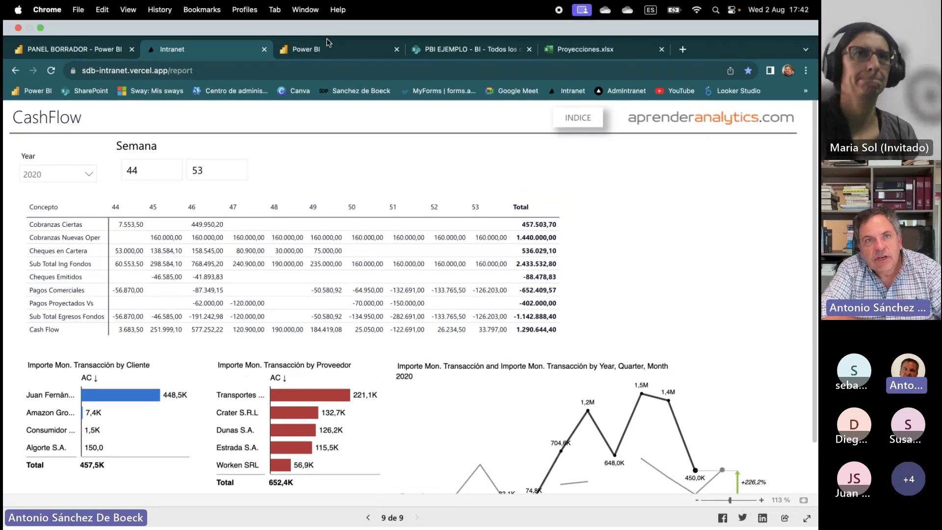
# Return to the datamart's data selection and replace the VENTAS_COMPROBANTE_PAGO_VIRTUAL table with RESUMEN_VENTAS_DIARIAS.
pyautogui.click(346, 33)
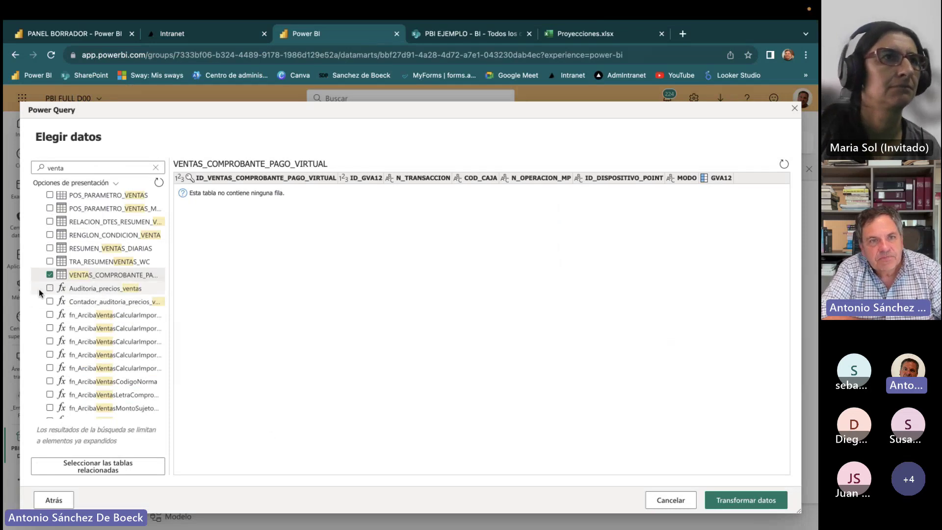
pyautogui.click(49, 275)
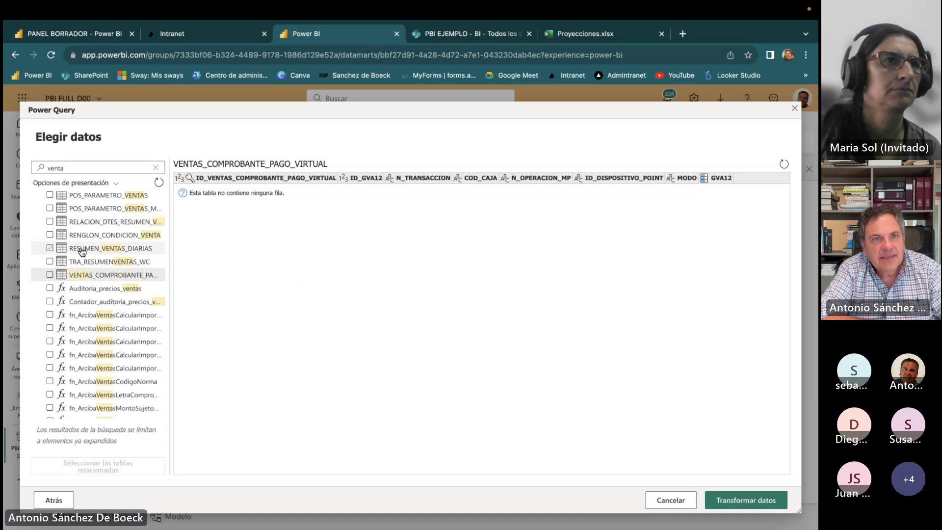
pyautogui.click(49, 248)
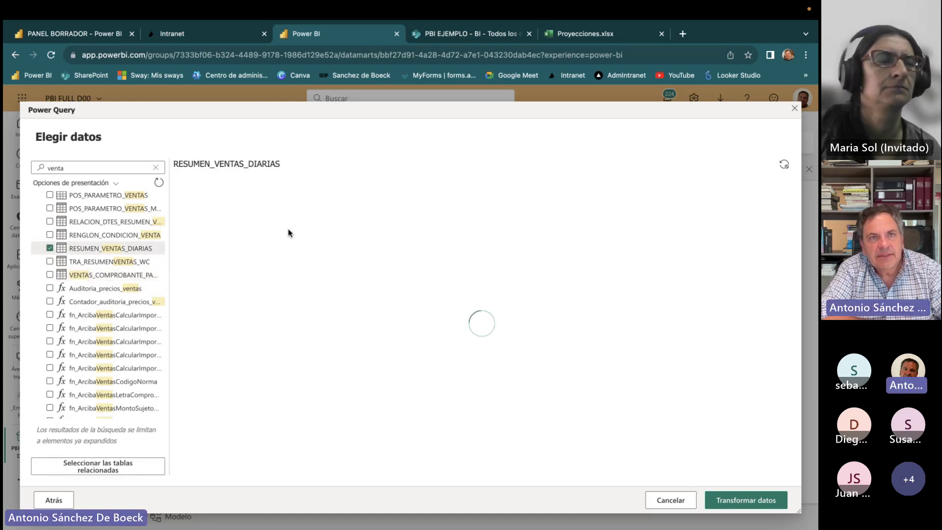
# Switch to the PANEL BORRADOR report and show its available data tables and visualization options.
pyautogui.click(105, 34)
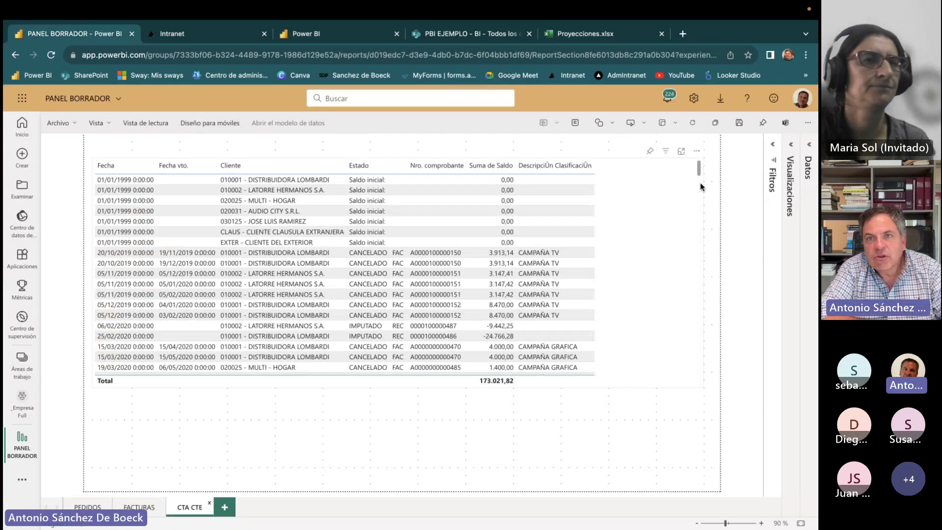
pyautogui.click(811, 146)
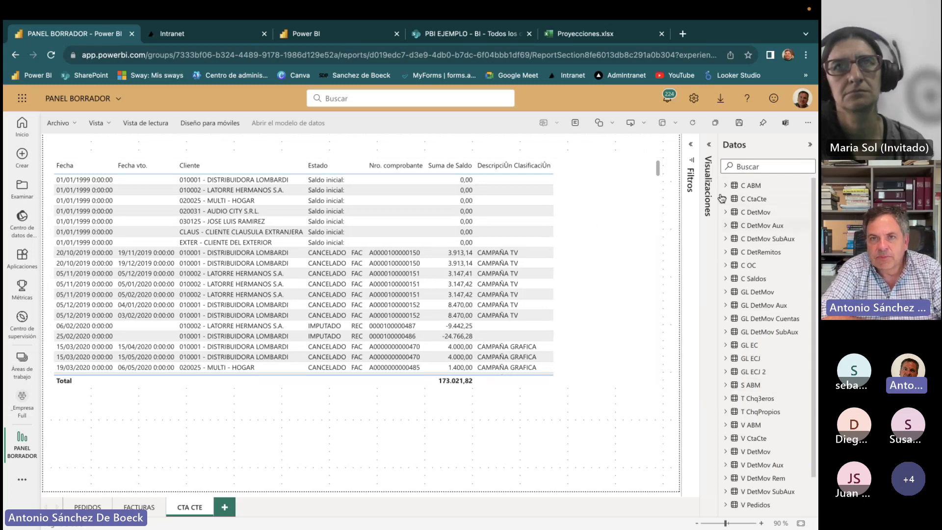
pyautogui.click(708, 144)
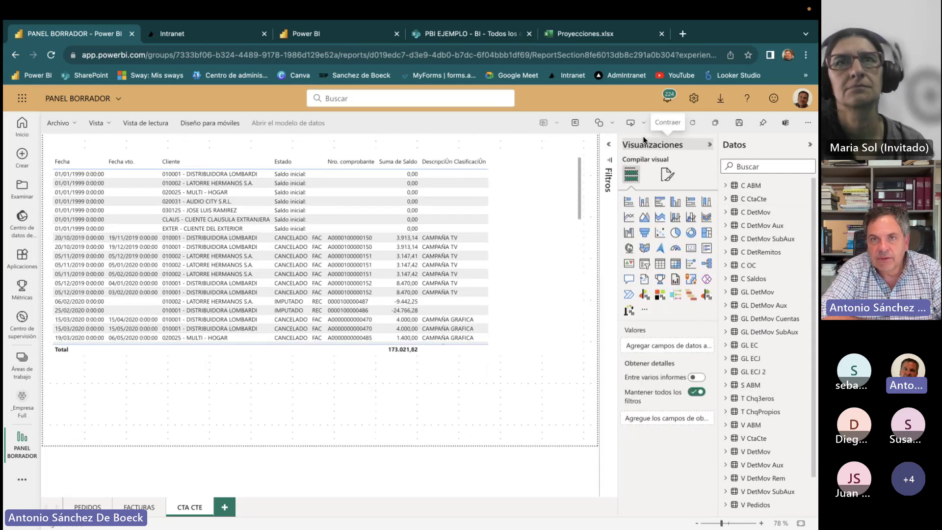
# Show the report's filter options and examine the available data tables, briefly expanding and collapsing C ABM.
pyautogui.click(610, 146)
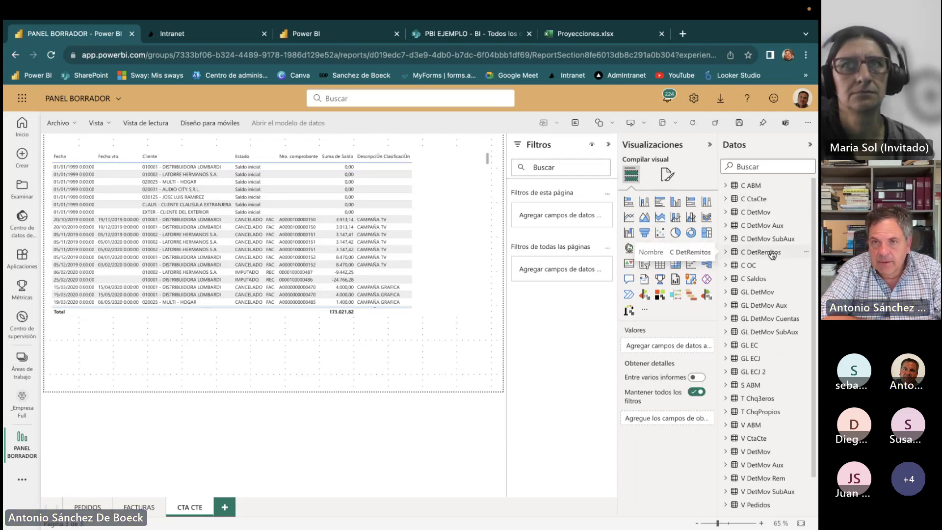
pyautogui.click(726, 188)
pyautogui.click(726, 187)
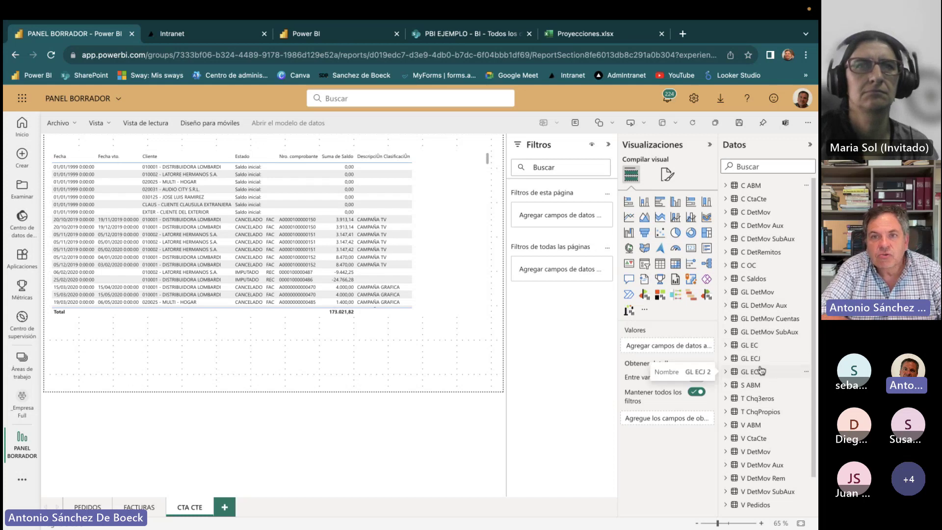
pyautogui.scroll(-1, 746, 363)
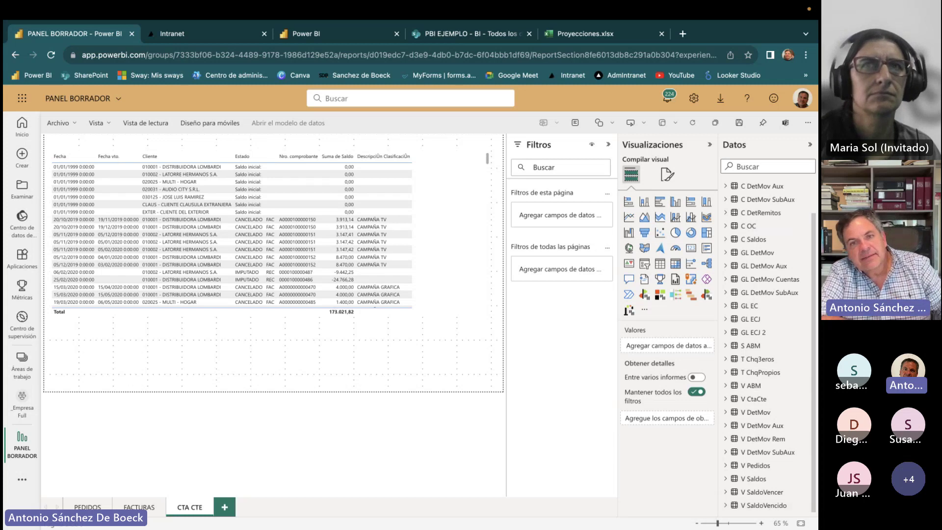
# Switch to the PowerPoint presentation and advance to the slide "trazabilidad de la venta".
pyautogui.moveTo(343, 521)
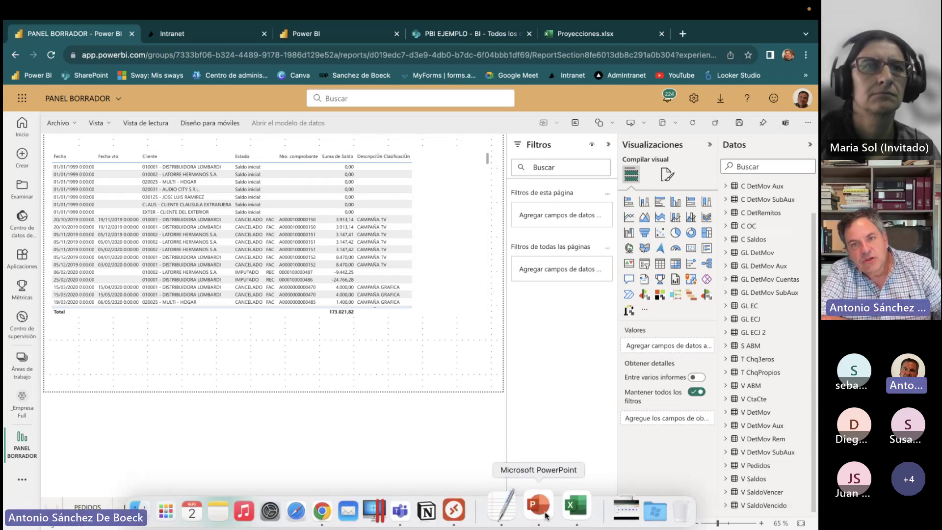
pyautogui.click(562, 510)
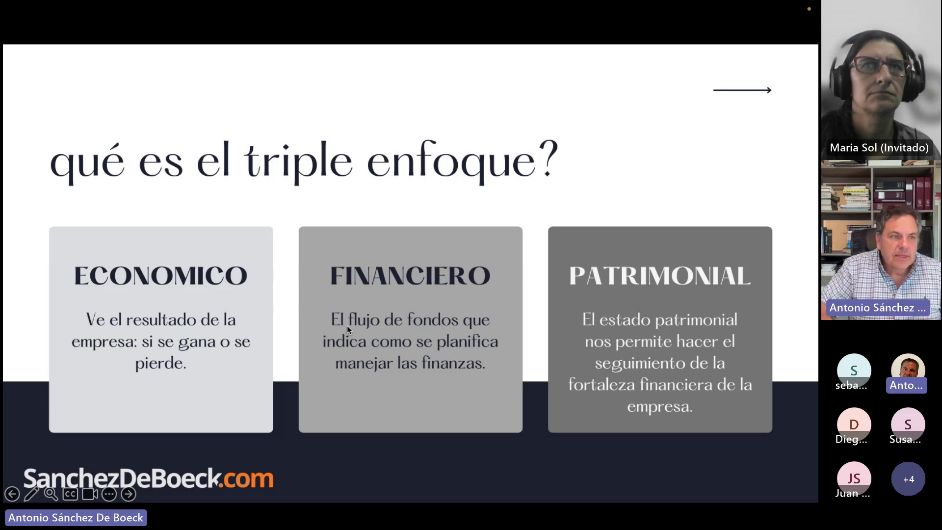
pyautogui.click(346, 325)
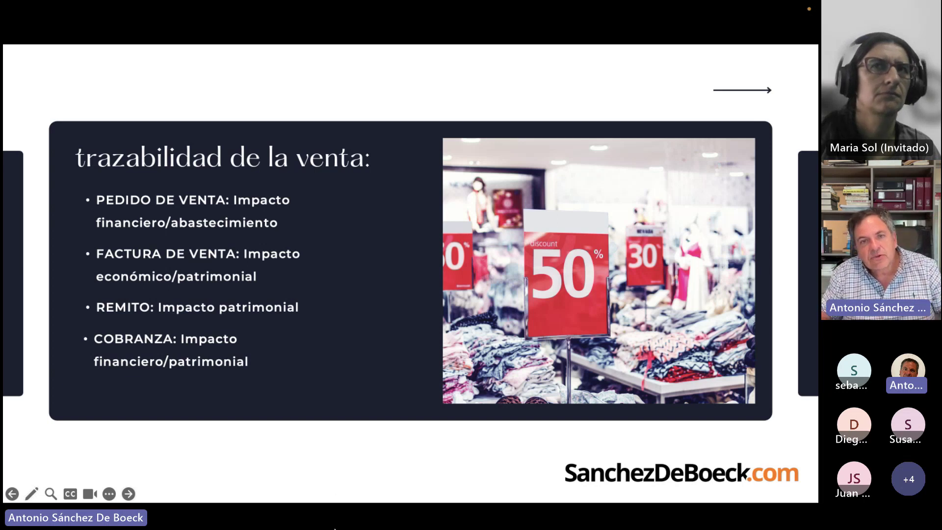
# Return to the browser and check the RESUMEN_VENTAS_DIARIAS preview in the datamart's data selection.
pyautogui.press('super+Tab')
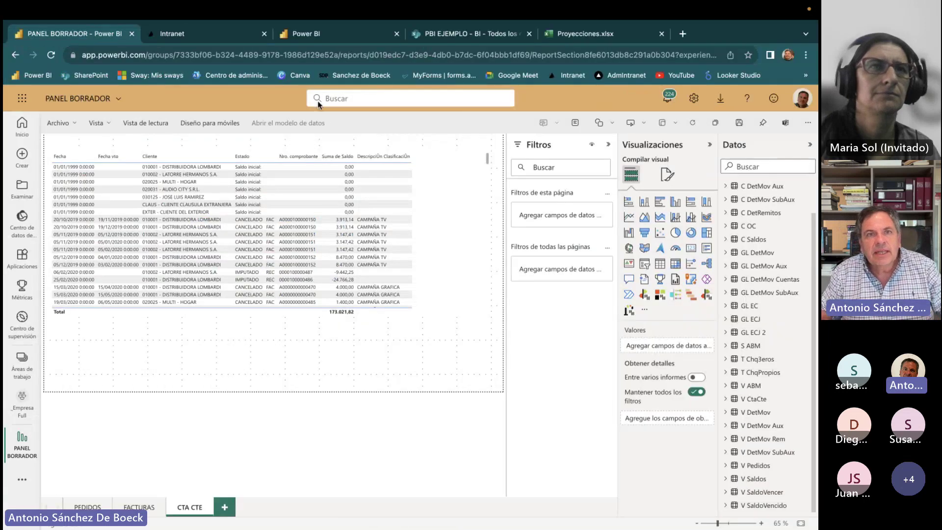
pyautogui.moveTo(227, 36)
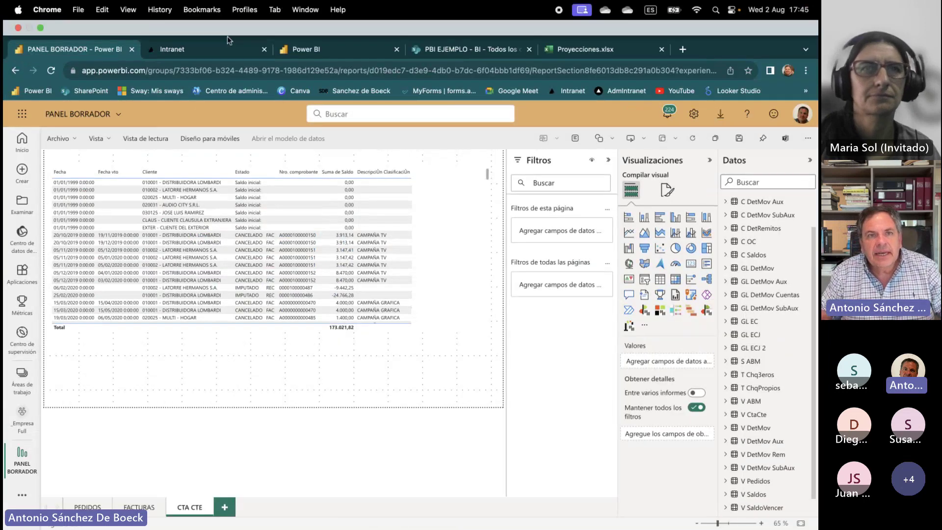
pyautogui.click(331, 49)
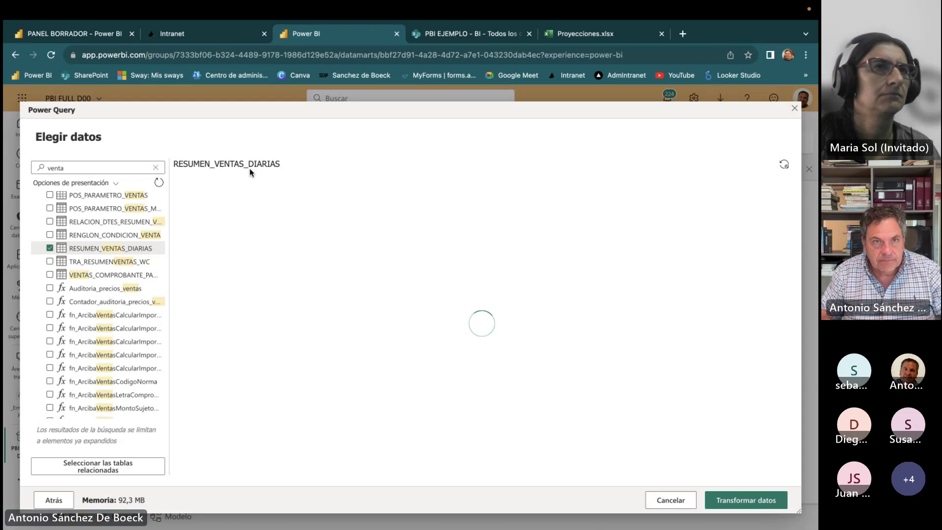
# Go back to the Intranet, reload it to list the available reports, and open Panel Financiero Funcional (ejemplo Cuenta Correntista).
pyautogui.click(219, 35)
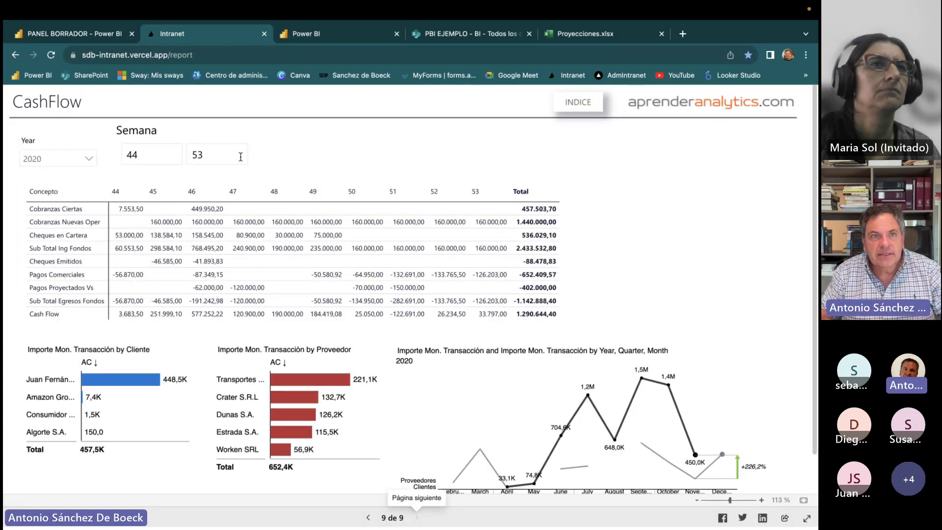
pyautogui.click(51, 55)
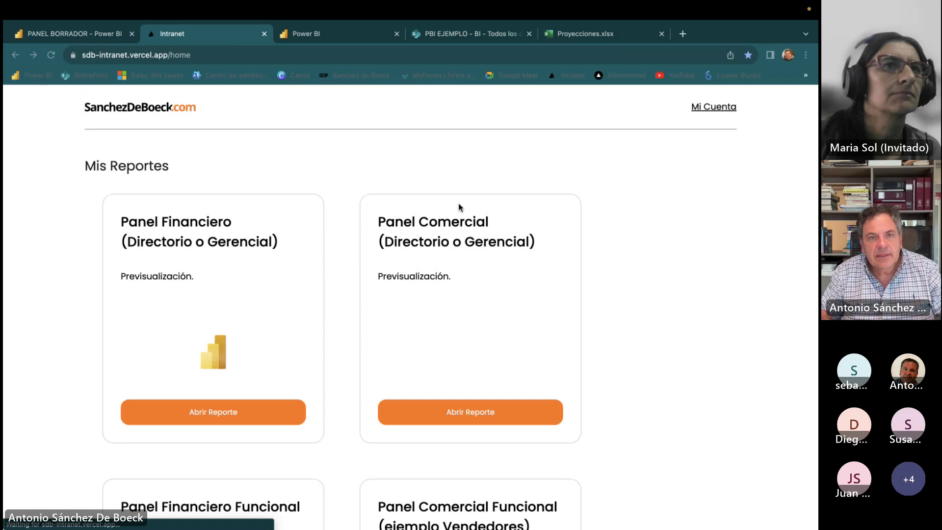
pyautogui.scroll(-4, 248, 292)
pyautogui.scroll(2, 271, 353)
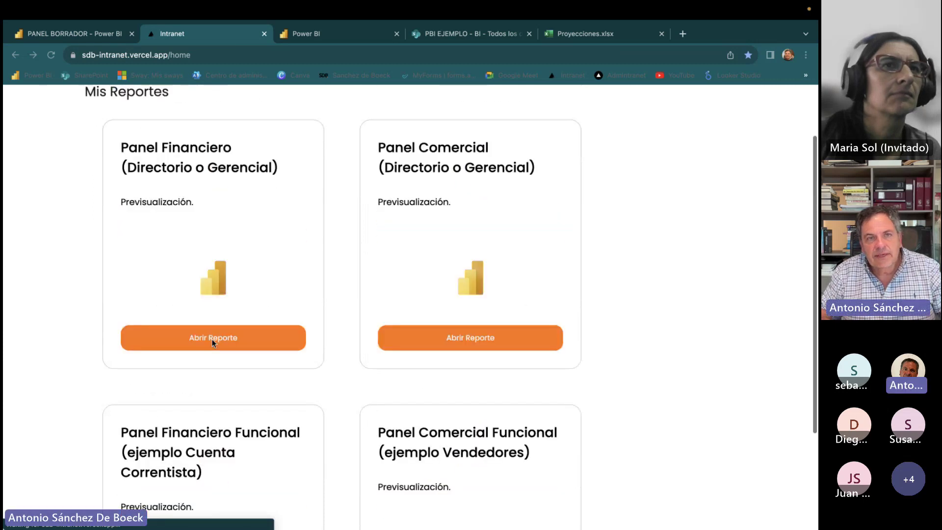
pyautogui.scroll(2, 213, 342)
pyautogui.scroll(-1, 173, 267)
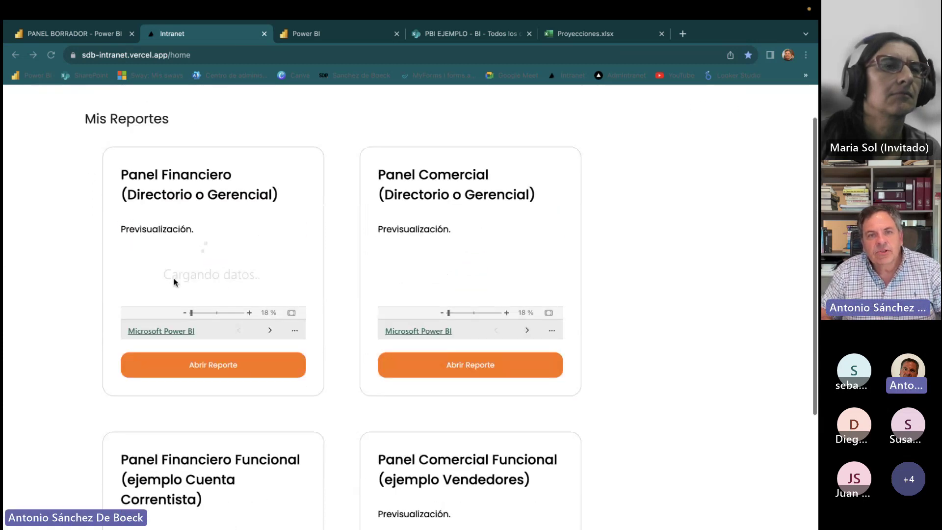
pyautogui.scroll(-2, 175, 290)
pyautogui.scroll(-1, 184, 368)
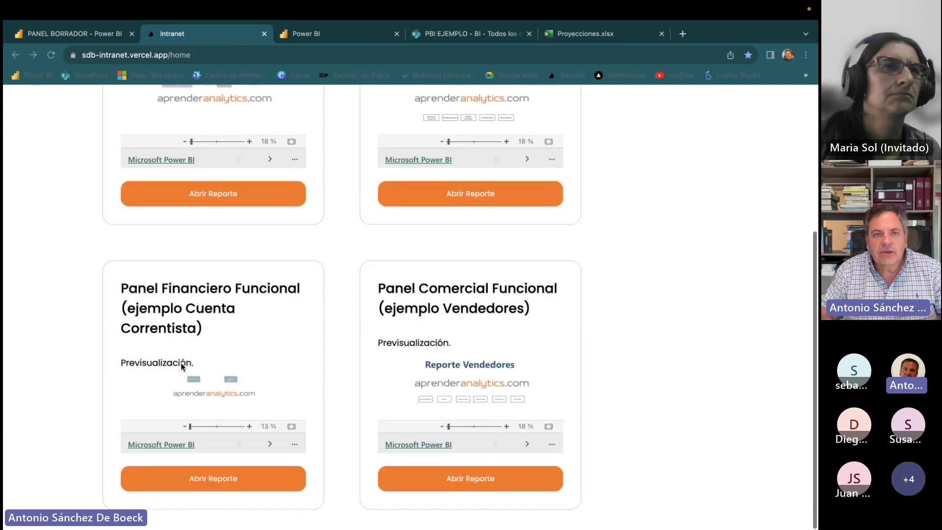
pyautogui.click(194, 486)
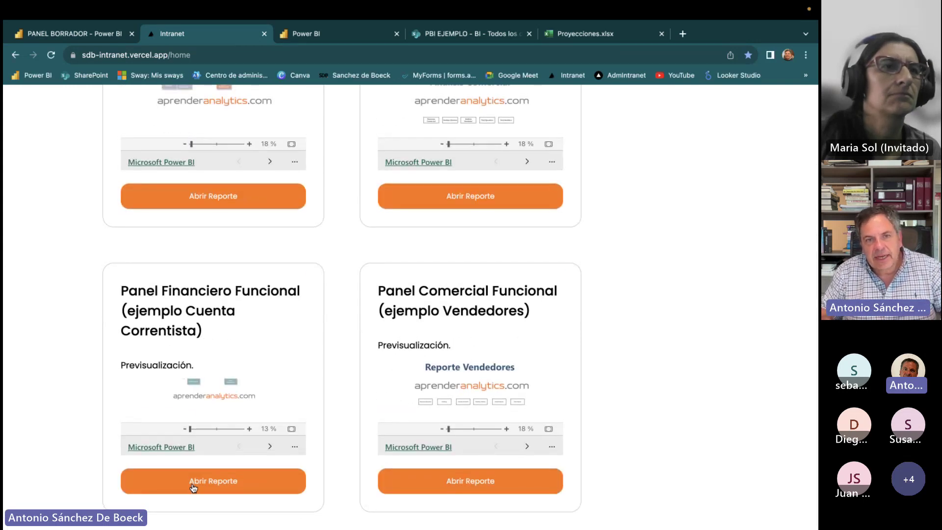
pyautogui.click(193, 486)
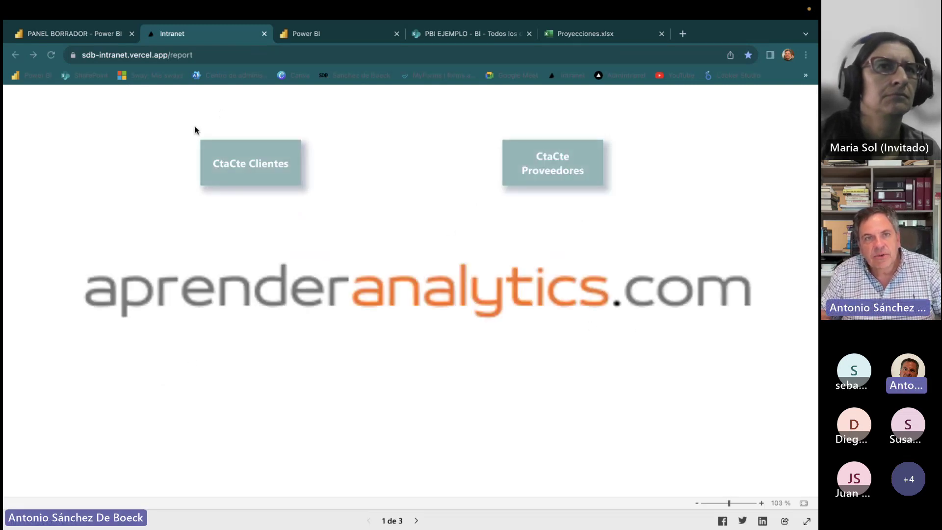
# Open the CtaCte Clientes page and filter its due-date chart and invoice table by Amazon Group.
pyautogui.click(236, 164)
pyautogui.click(236, 167)
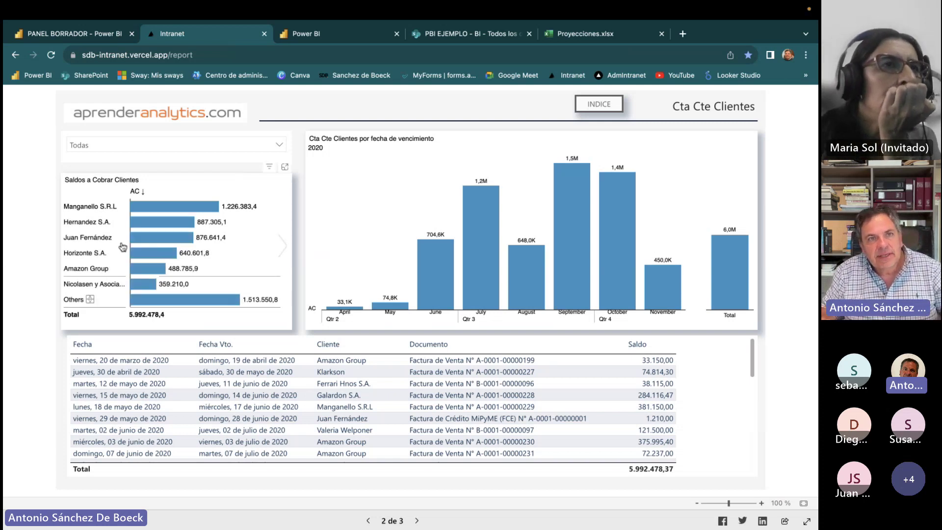
pyautogui.click(88, 269)
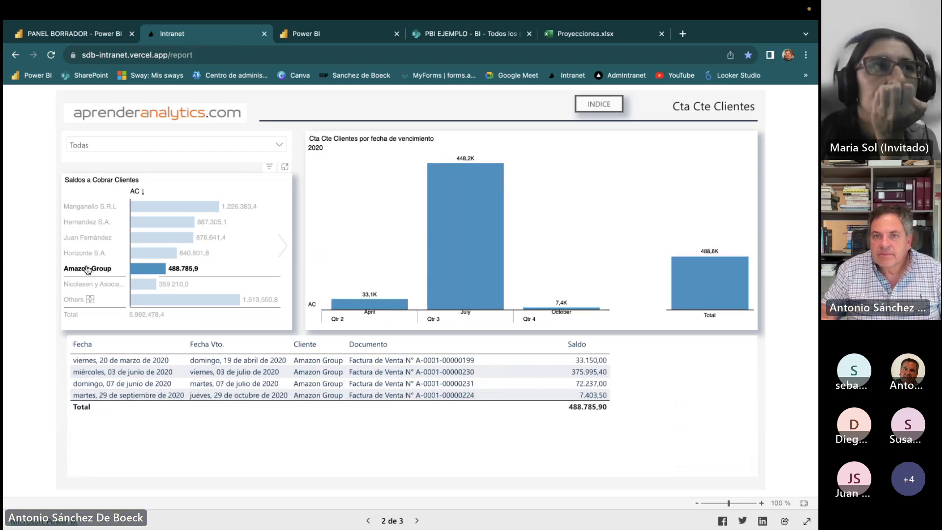
# Move on to the suppliers' current-account page and filter it by Transportes Jorgito S.A. and by Gonzalez y Asociados SA.
pyautogui.click(417, 521)
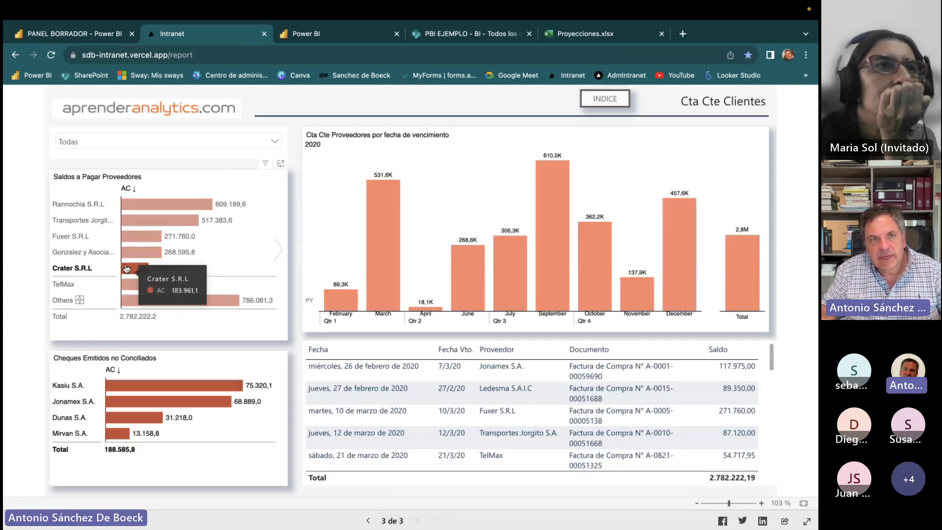
pyautogui.click(75, 225)
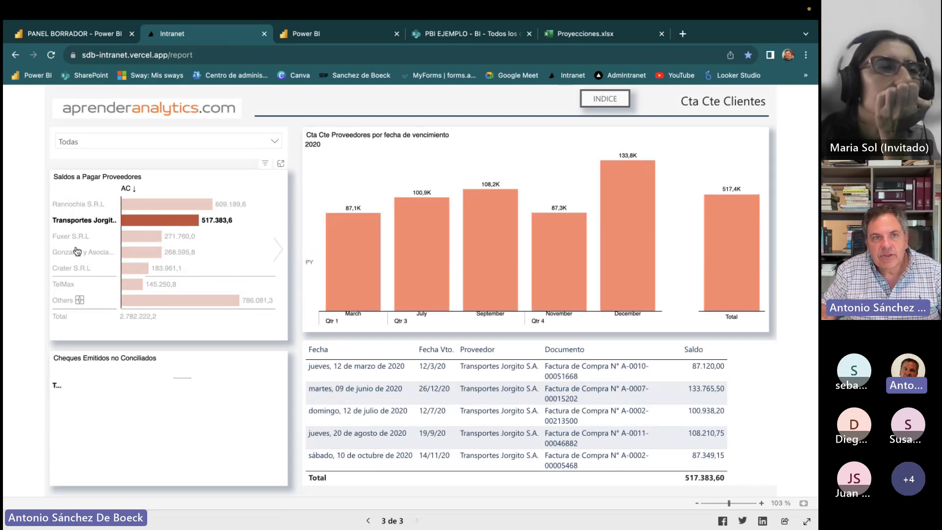
pyautogui.click(75, 252)
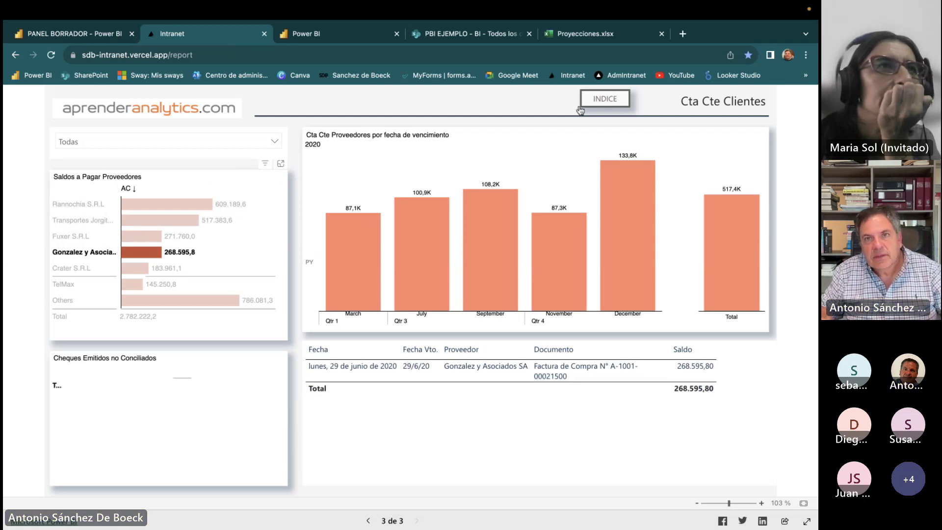
# Return to the report list and open the Resumen Comercial page of Panel Comercial (Directorio o Gerencial).
pyautogui.click(624, 100)
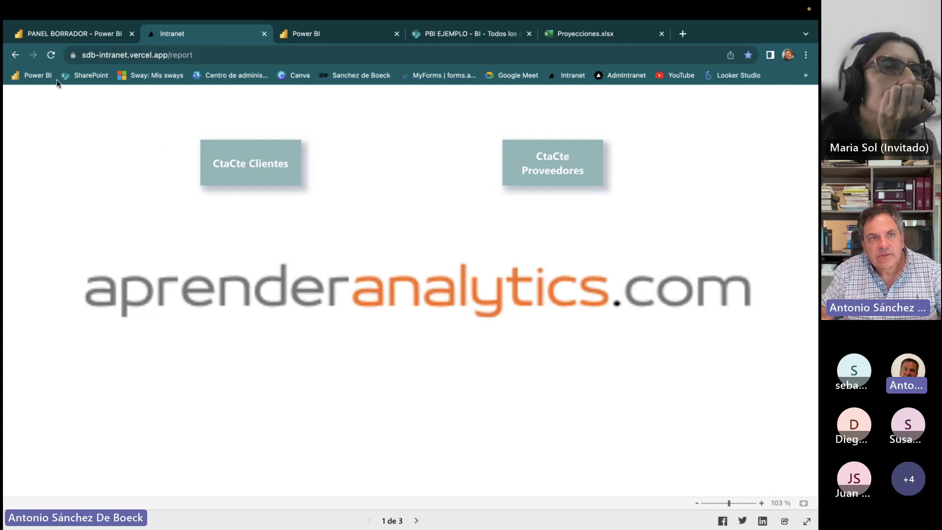
pyautogui.click(51, 55)
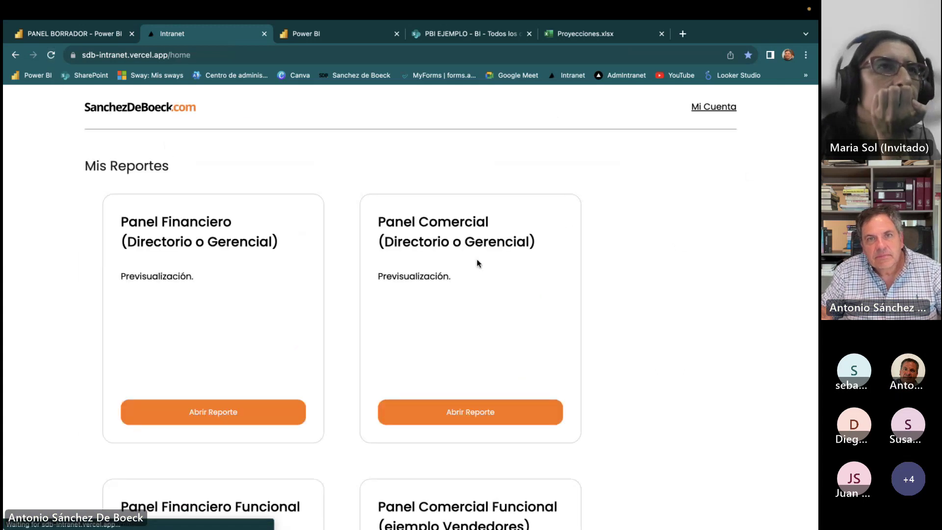
pyautogui.click(466, 412)
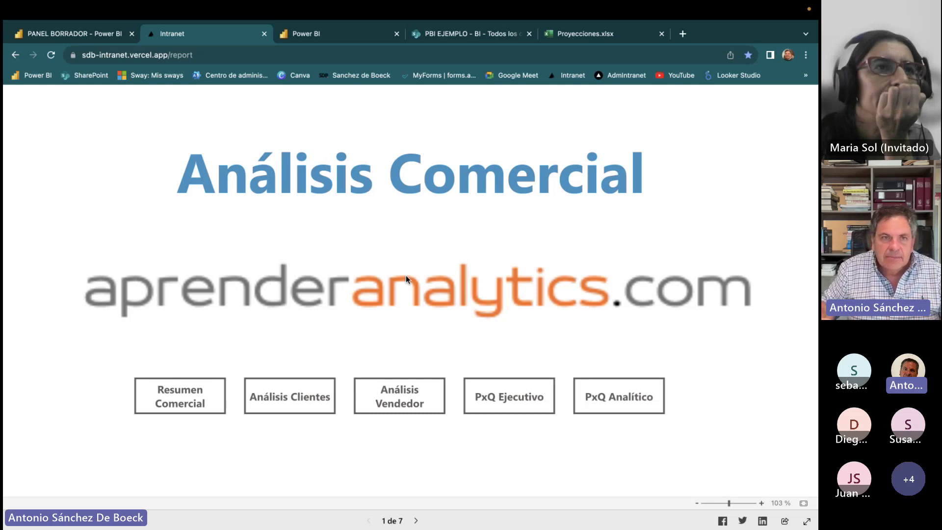
pyautogui.click(171, 403)
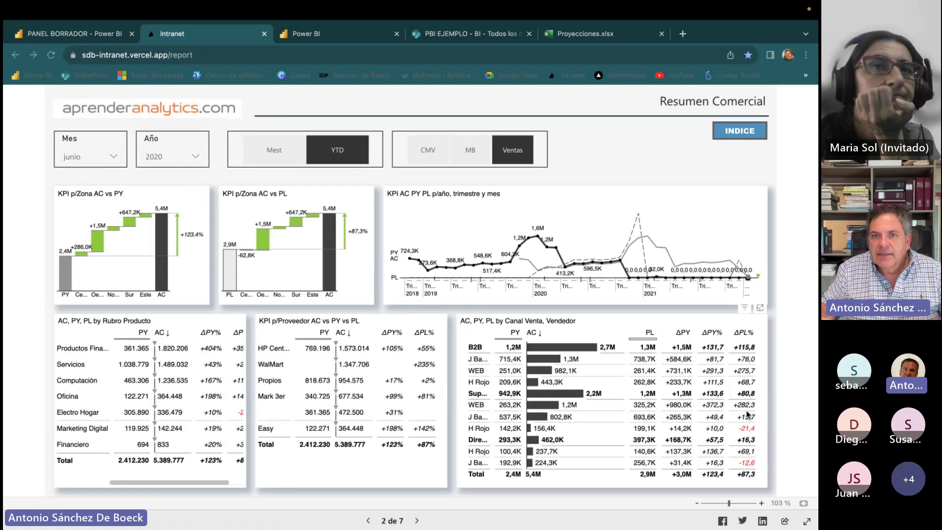
# Highlight the SuperCenter sales channel, switch the KPI to MB and to CMV, and compare the Mest and YTD periods.
pyautogui.click(726, 395)
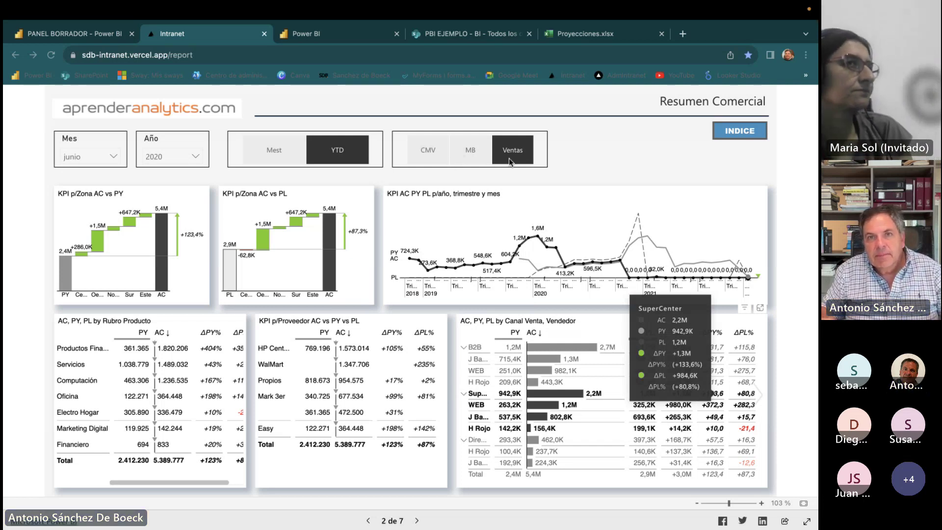
pyautogui.click(466, 154)
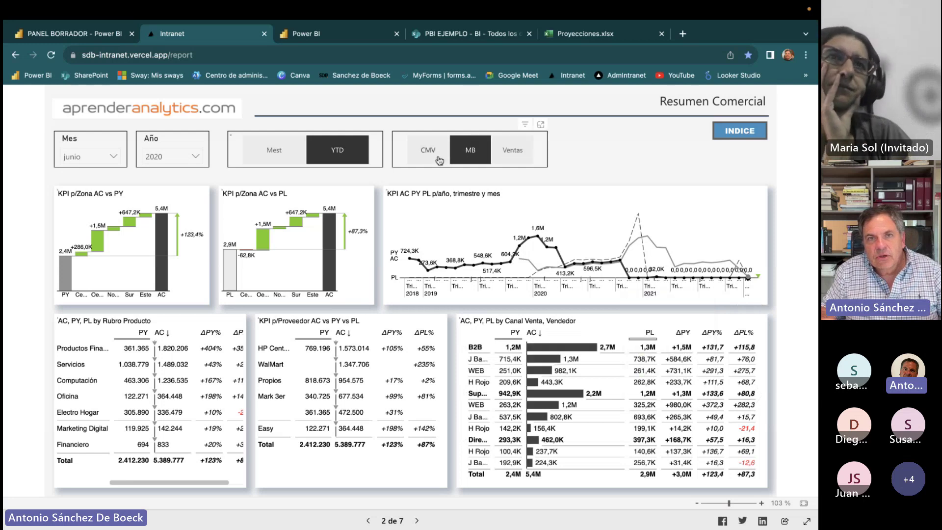
pyautogui.click(421, 155)
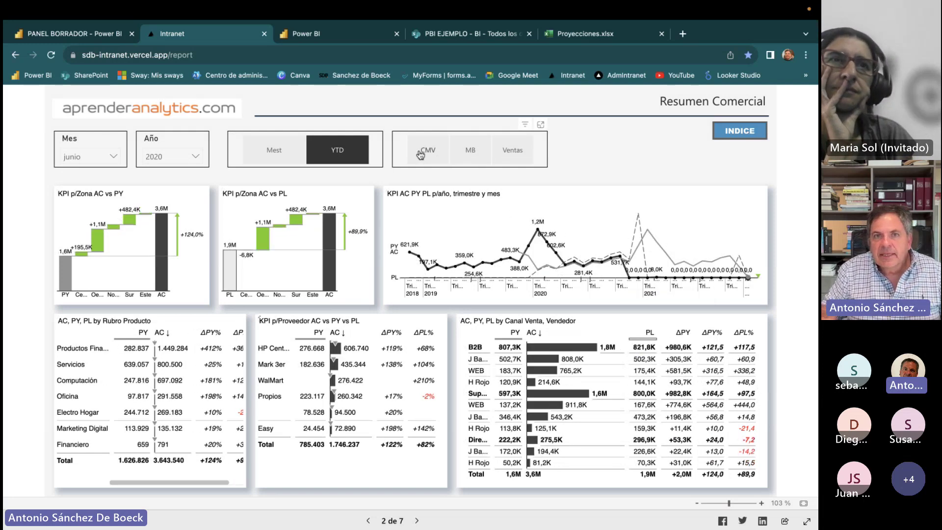
pyautogui.click(328, 153)
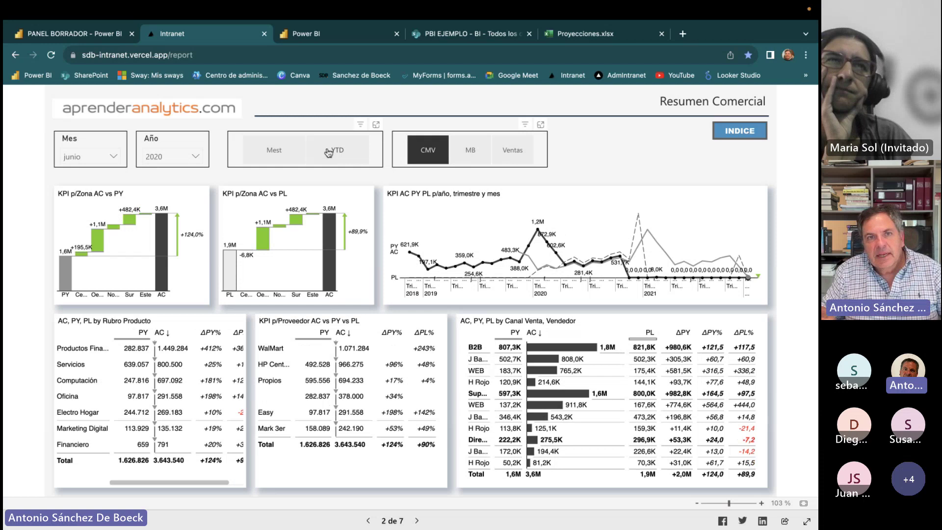
pyautogui.click(273, 151)
pyautogui.click(346, 155)
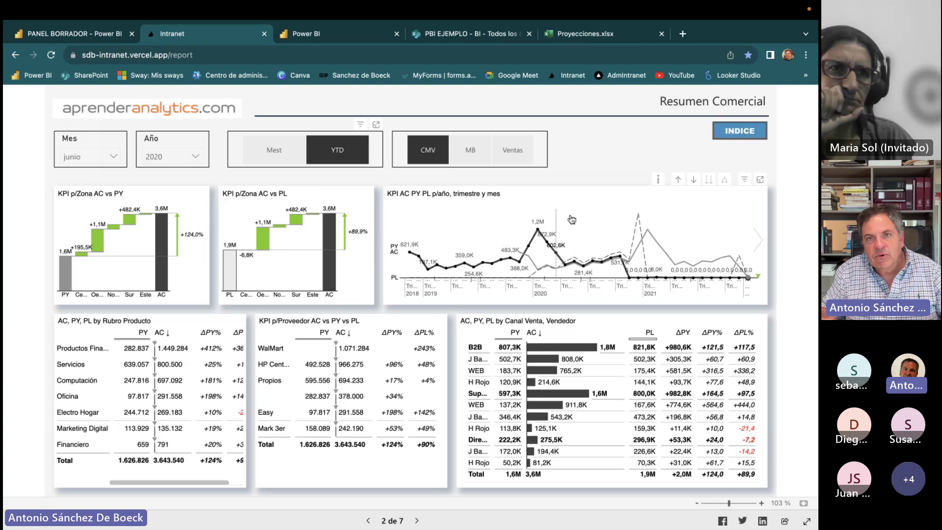
# Filter the Resumen Comercial charts by the Servicios product category and examine the yearly trend and sales channels.
pyautogui.moveTo(662, 219)
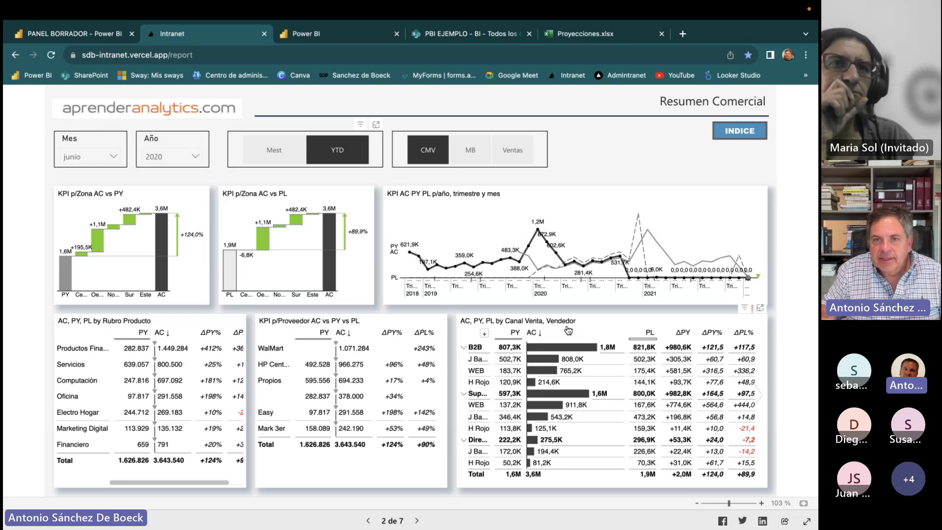
pyautogui.click(72, 364)
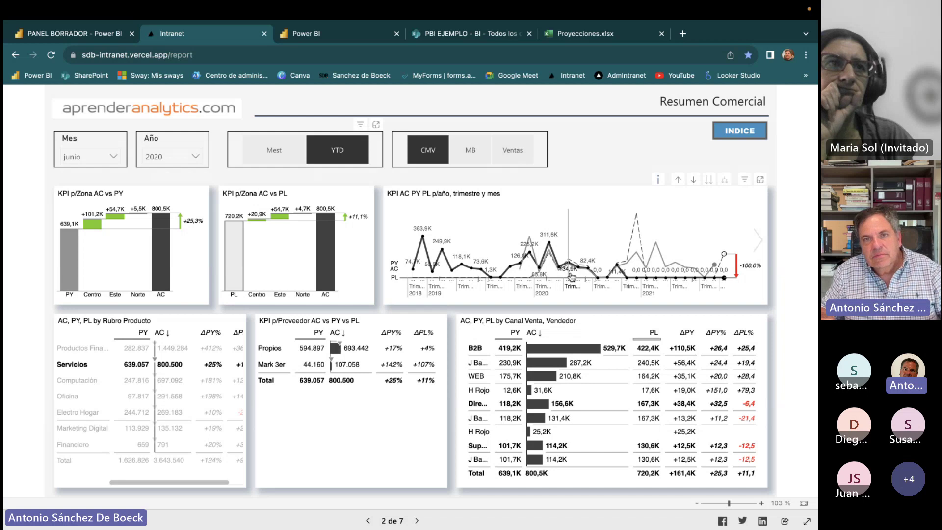
pyautogui.moveTo(582, 277)
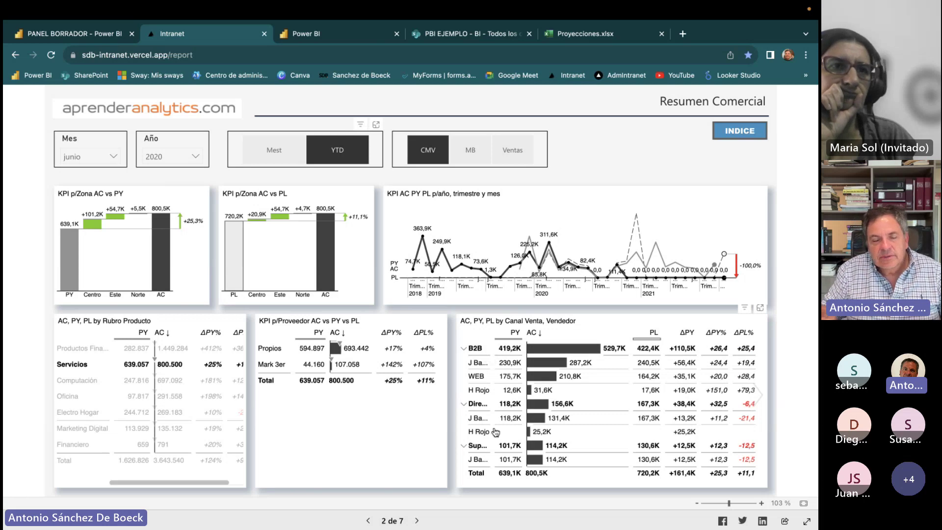
# Move on to the Análisis p/Cliente page and highlight the B2B channel row.
pyautogui.click(417, 521)
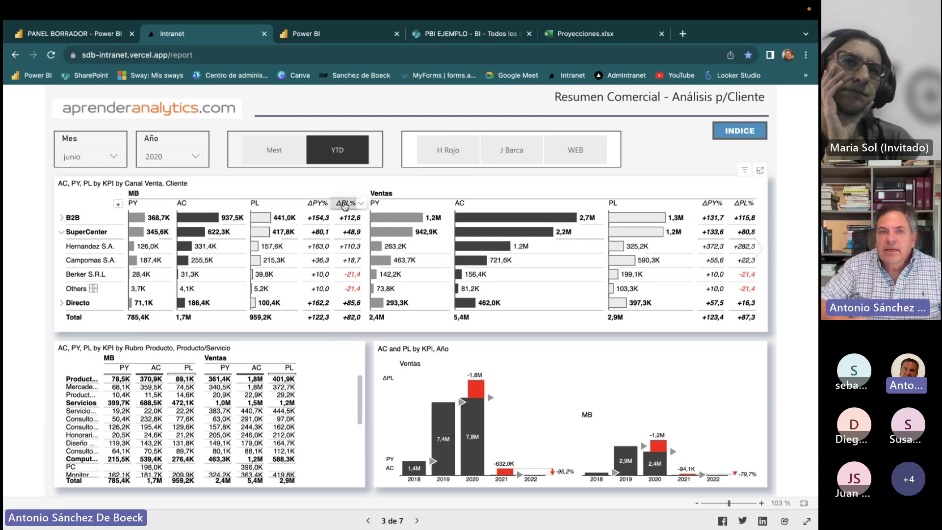
pyautogui.click(235, 235)
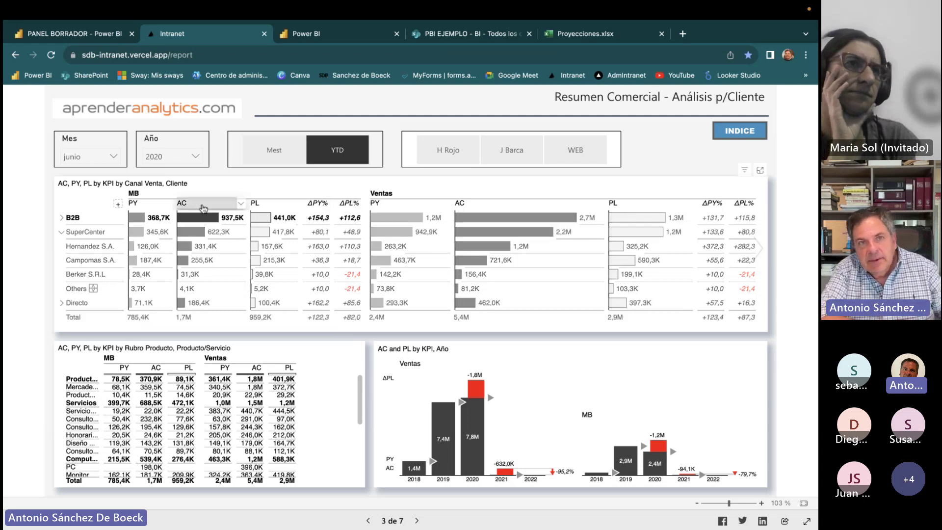
# Expand the B2B channel in the client table to list its individual clients alongside the SuperCenter ones.
pyautogui.click(372, 202)
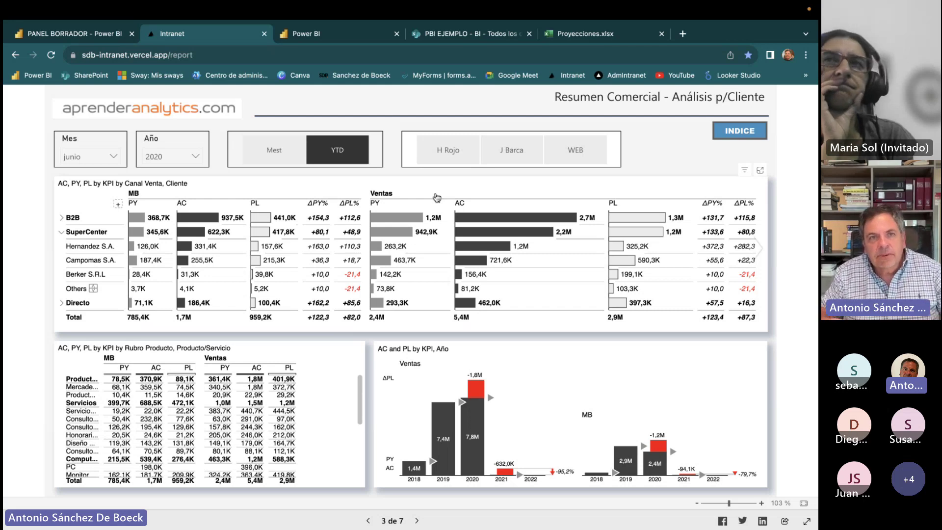
pyautogui.click(515, 231)
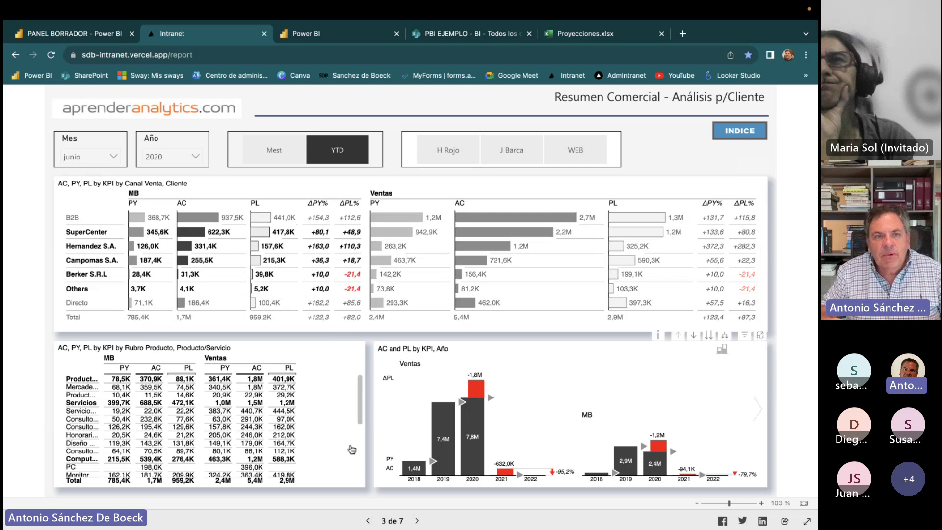
pyautogui.click(58, 220)
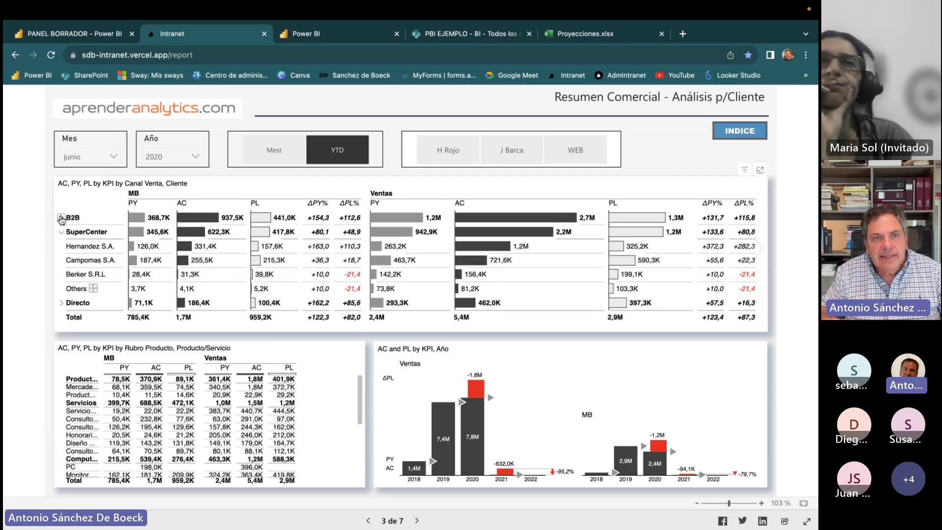
pyautogui.click(61, 218)
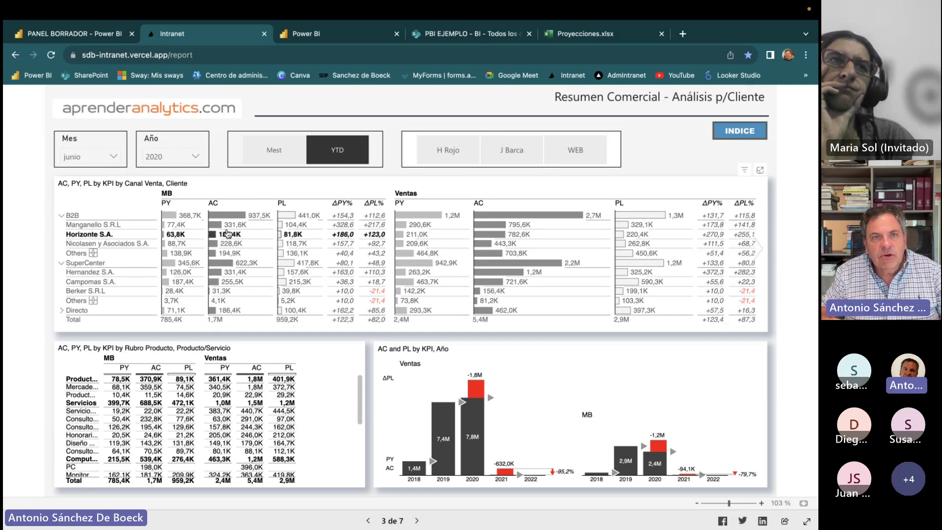
# Examine the MB figures and plan variances of the SuperCenter clients, including Berker S.R.L.
pyautogui.moveTo(217, 277)
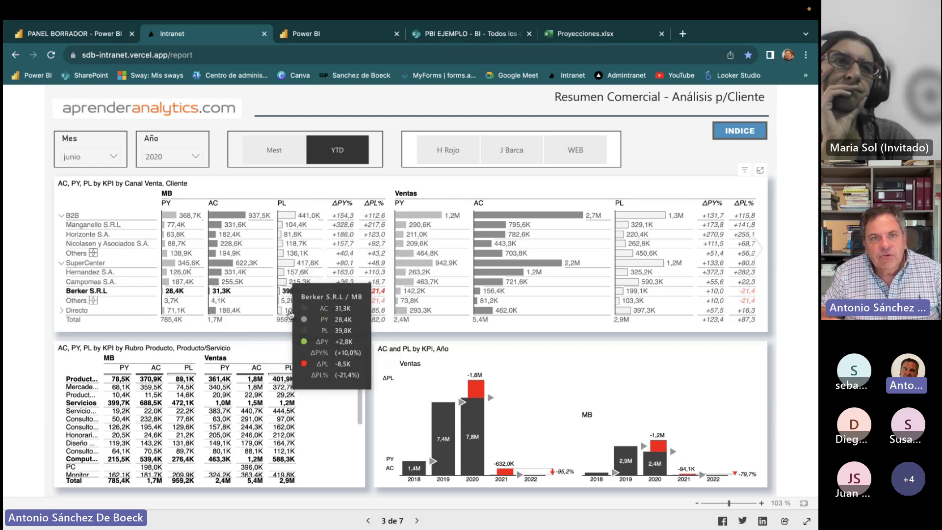
pyautogui.moveTo(363, 319)
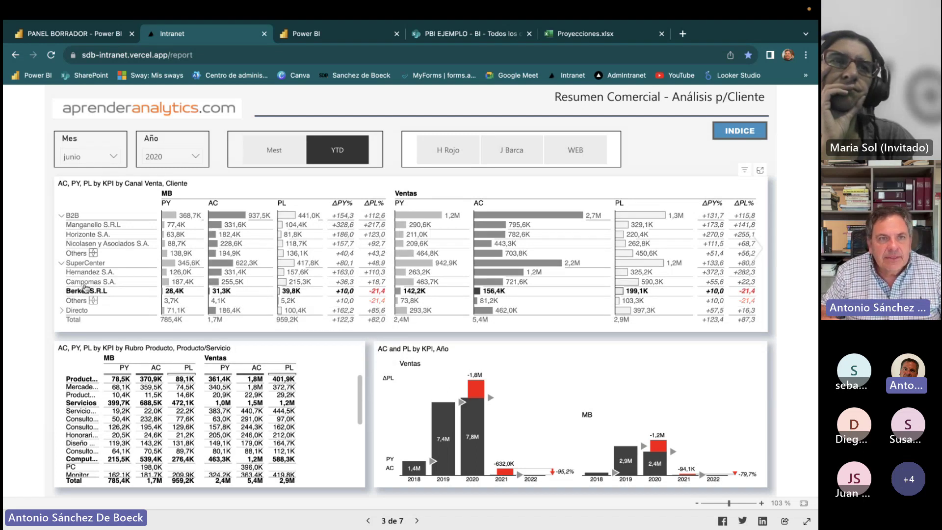
pyautogui.click(102, 265)
pyautogui.click(102, 268)
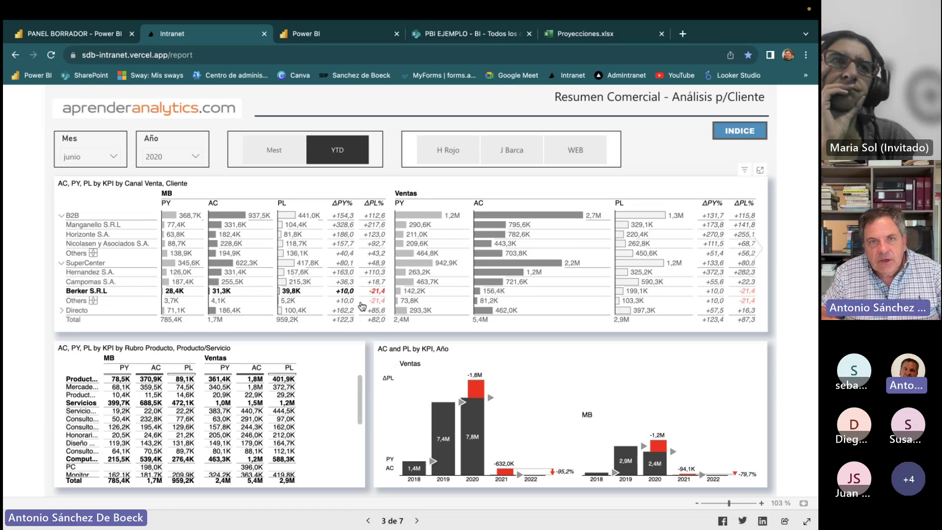
# Filter the client analysis by Productos Terminados to see which clients bought it, and clear that filter.
pyautogui.moveTo(379, 312)
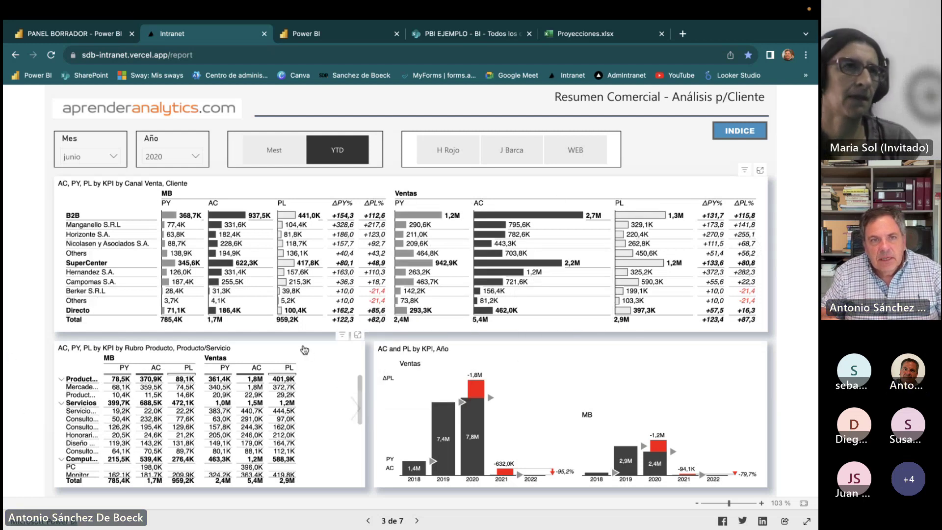
pyautogui.click(77, 395)
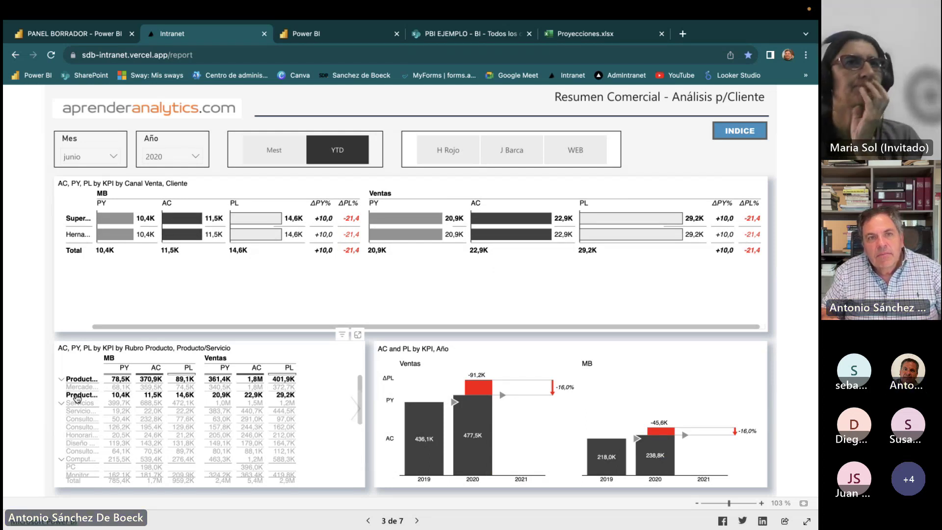
pyautogui.click(78, 397)
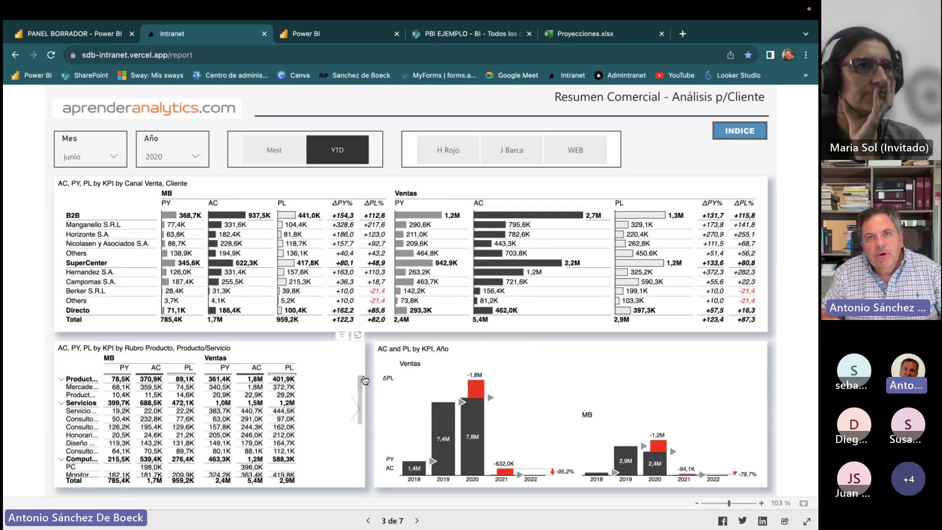
# Filter the client analysis by each salesperson option in turn, including WEB, and compare their clients and products.
pyautogui.click(520, 150)
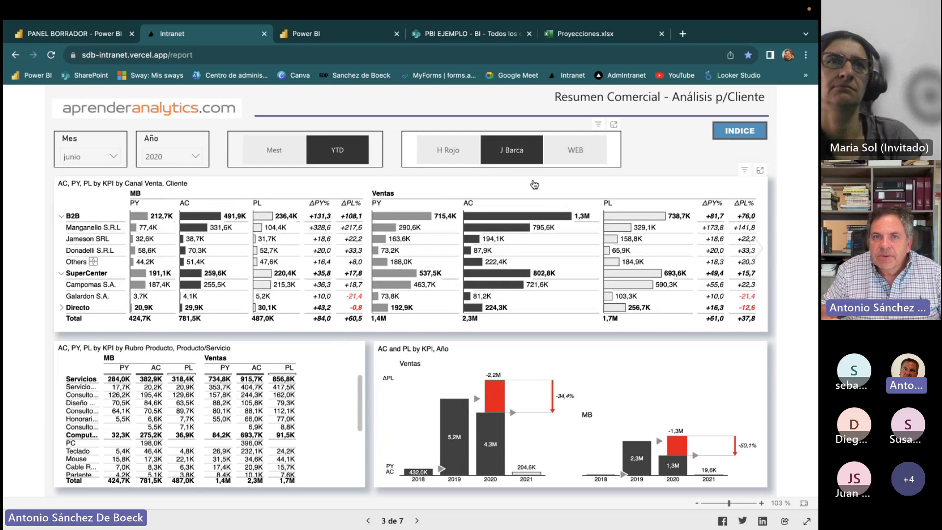
pyautogui.click(569, 164)
pyautogui.click(569, 165)
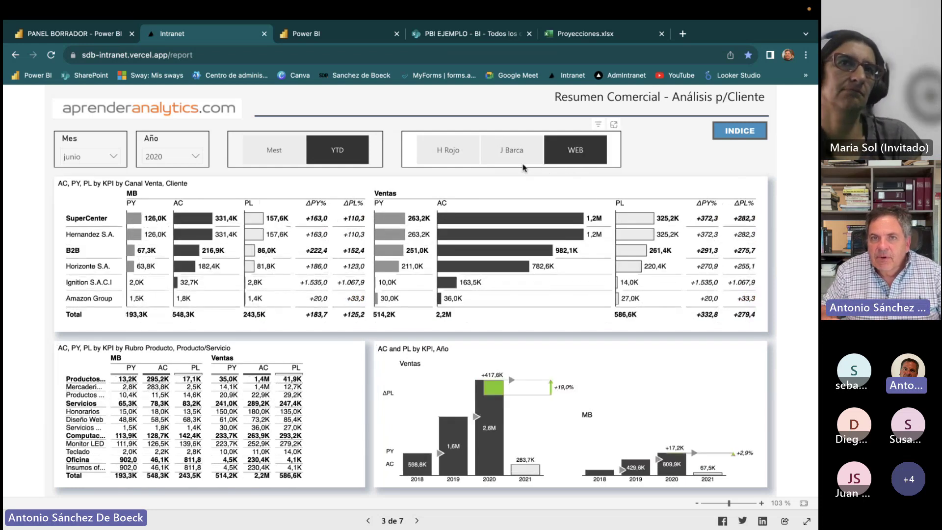
pyautogui.click(450, 153)
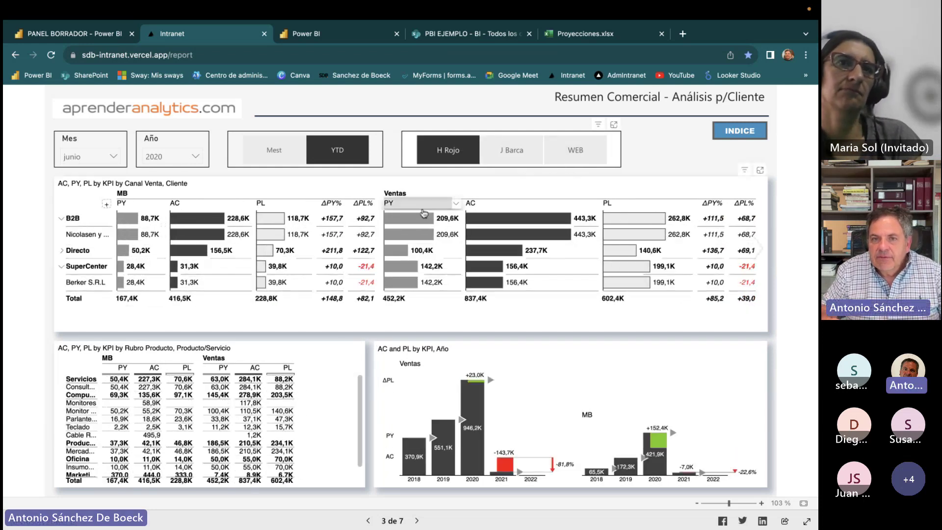
# Move on to the Análisis p/Vendedor page and examine the MB and Ventas breakdown by seller and zone.
pyautogui.click(417, 521)
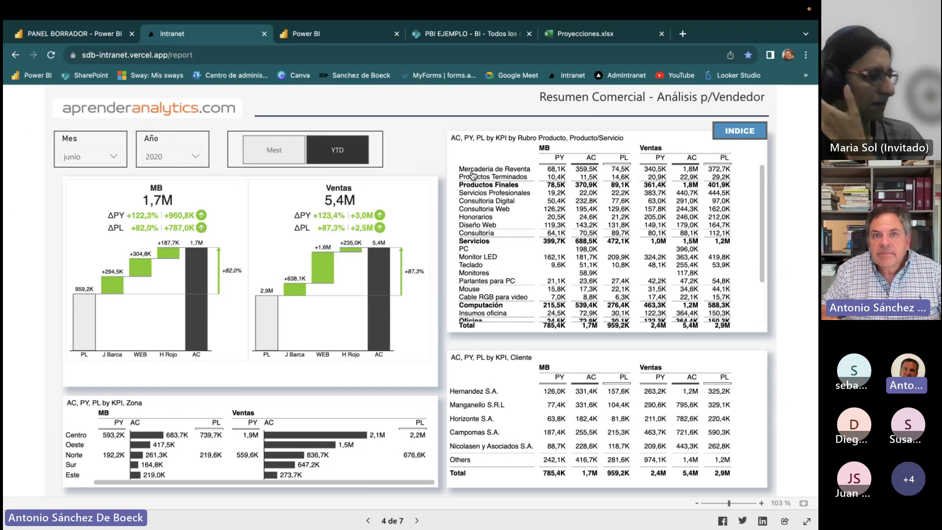
pyautogui.click(417, 455)
pyautogui.click(426, 471)
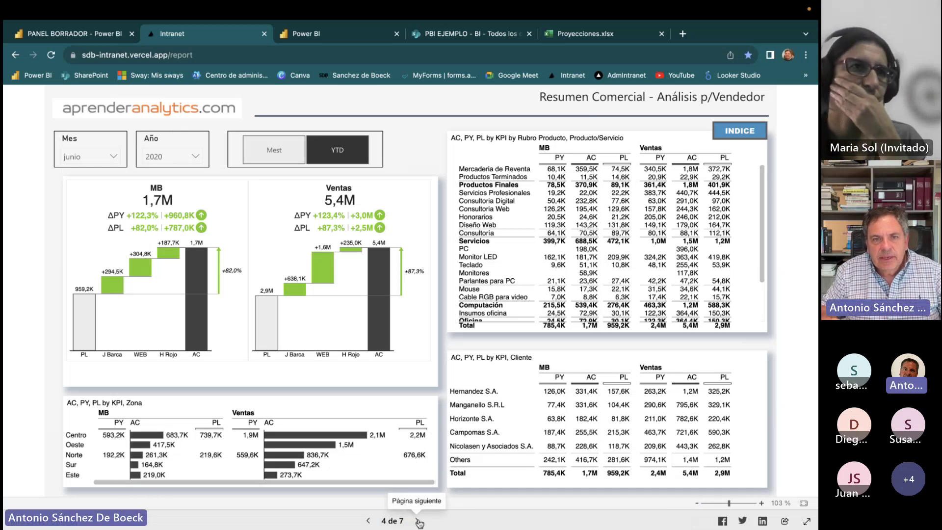
# Move on to the Análisis PxQ page and review its date range and the B2B channel's sales variation by seller.
pyautogui.click(419, 521)
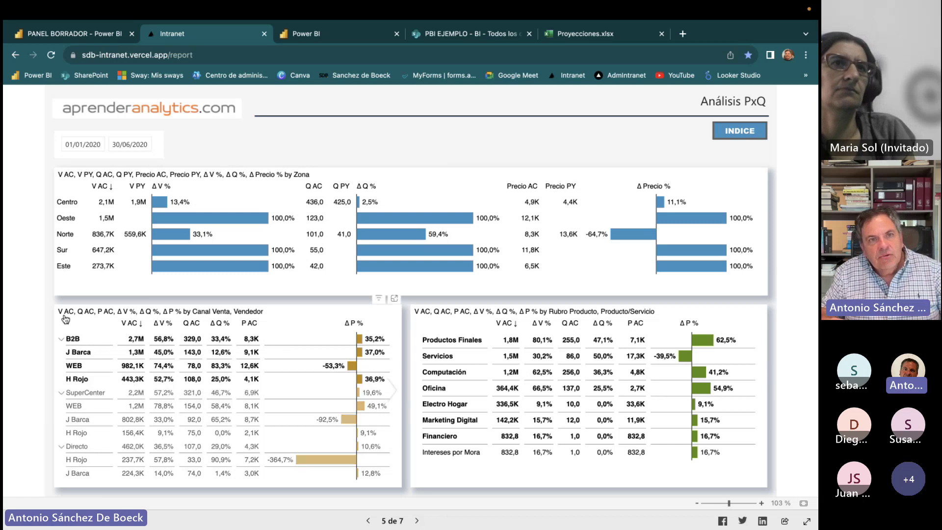
pyautogui.click(99, 143)
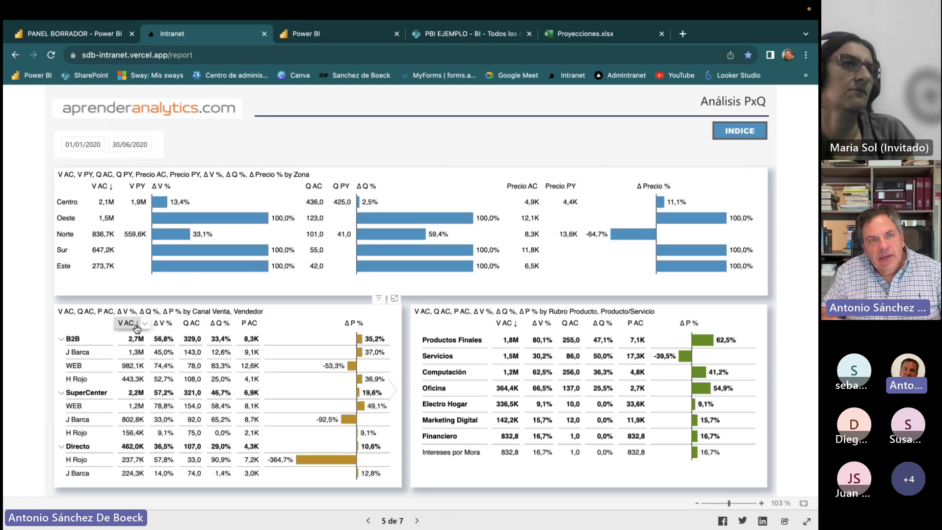
pyautogui.click(71, 353)
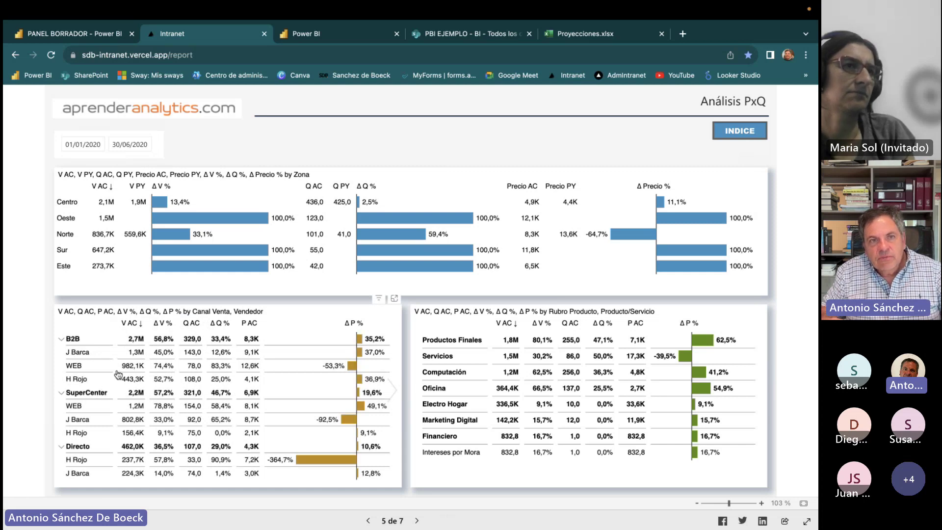
pyautogui.click(120, 339)
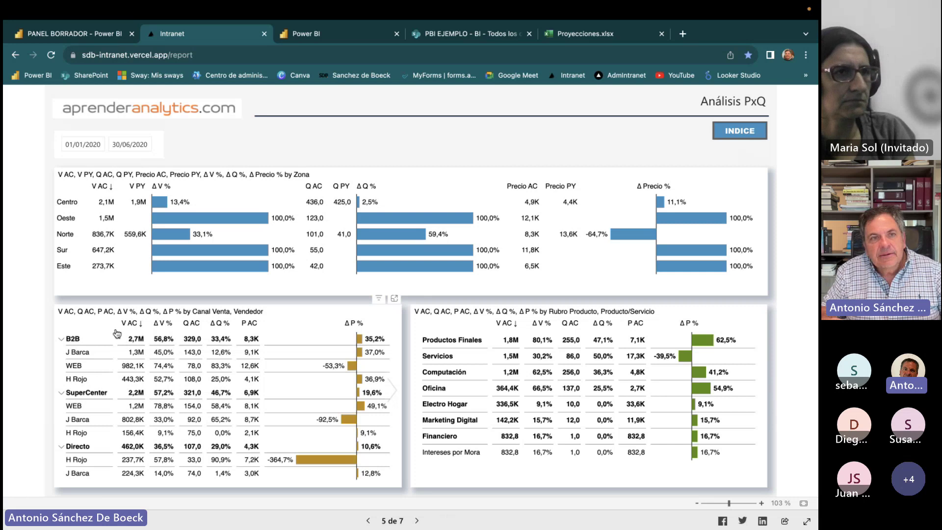
pyautogui.click(161, 339)
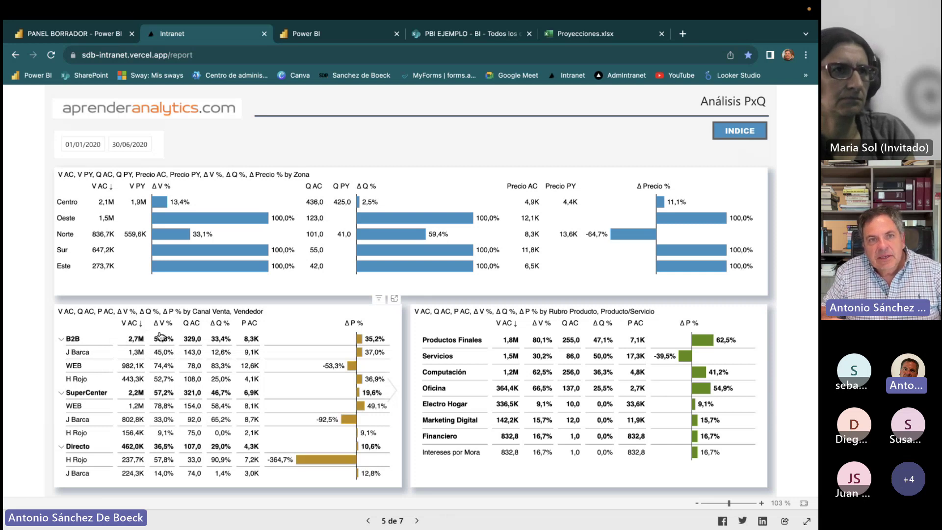
pyautogui.click(165, 379)
pyautogui.click(167, 380)
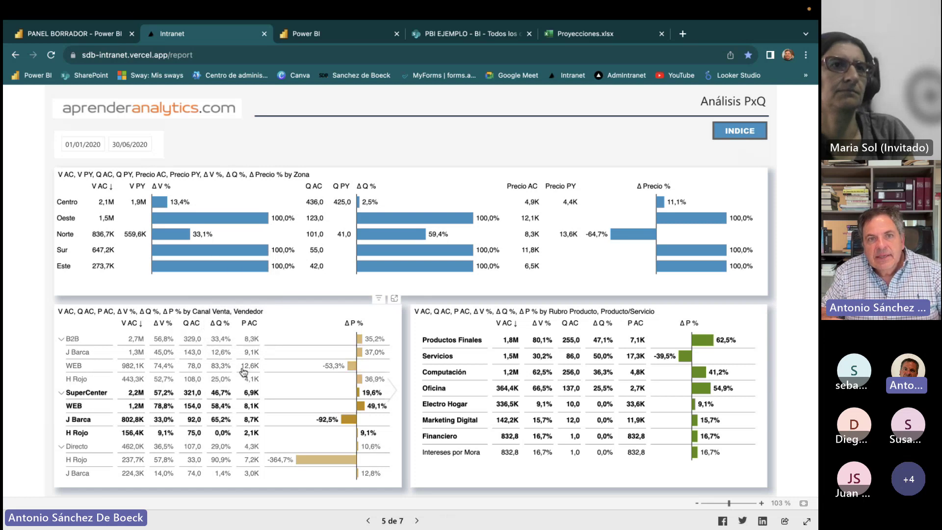
# Examine the quantity and price variations of the sellers in the SuperCenter and Directo channels.
pyautogui.click(256, 385)
pyautogui.click(256, 386)
pyautogui.click(346, 420)
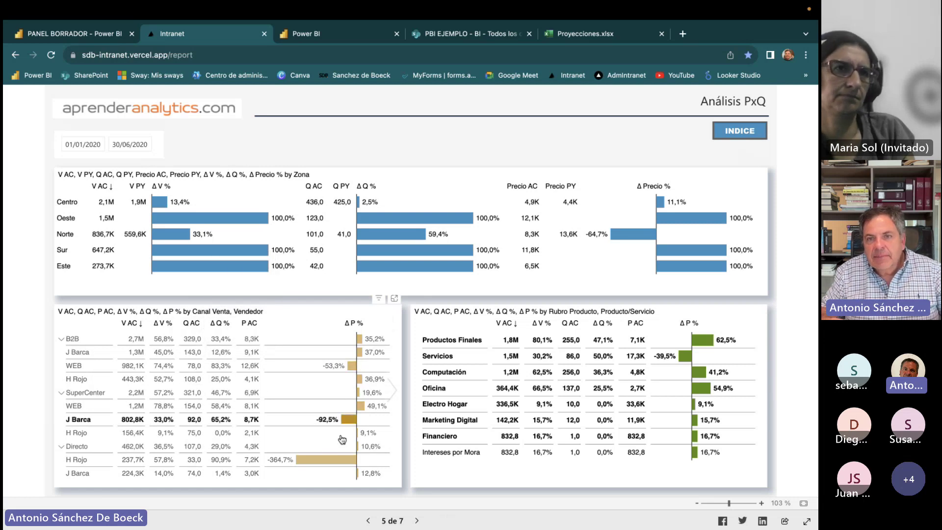
pyautogui.click(342, 444)
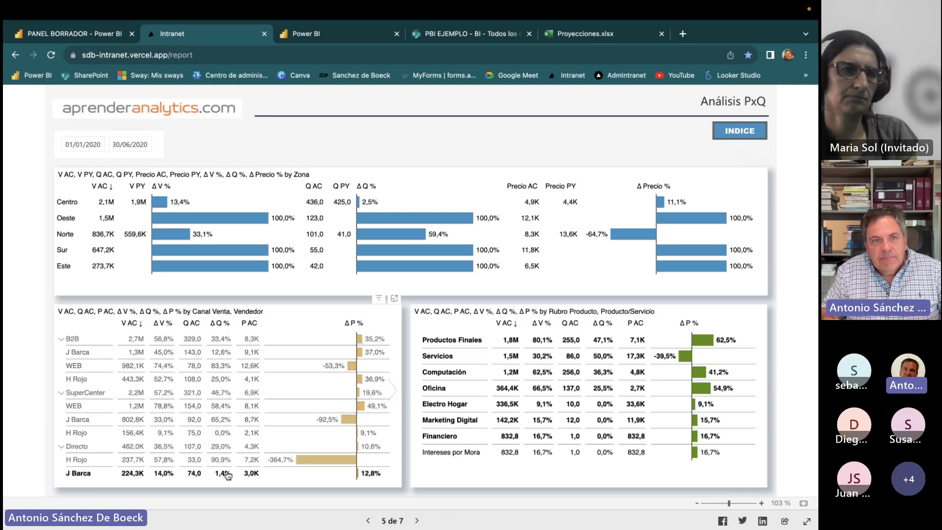
pyautogui.click(175, 463)
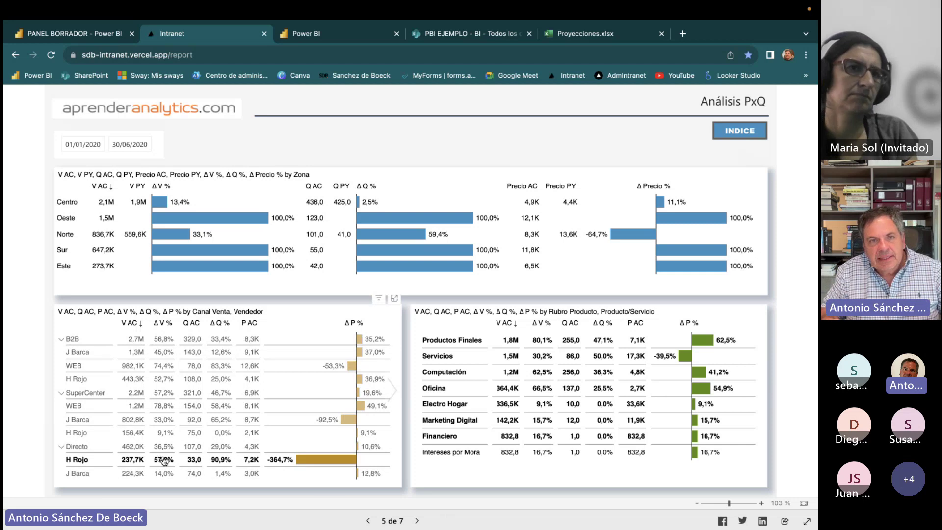
pyautogui.moveTo(268, 472)
# Review the product category table and filter the Análisis PxQ page by Computación.
pyautogui.click(293, 290)
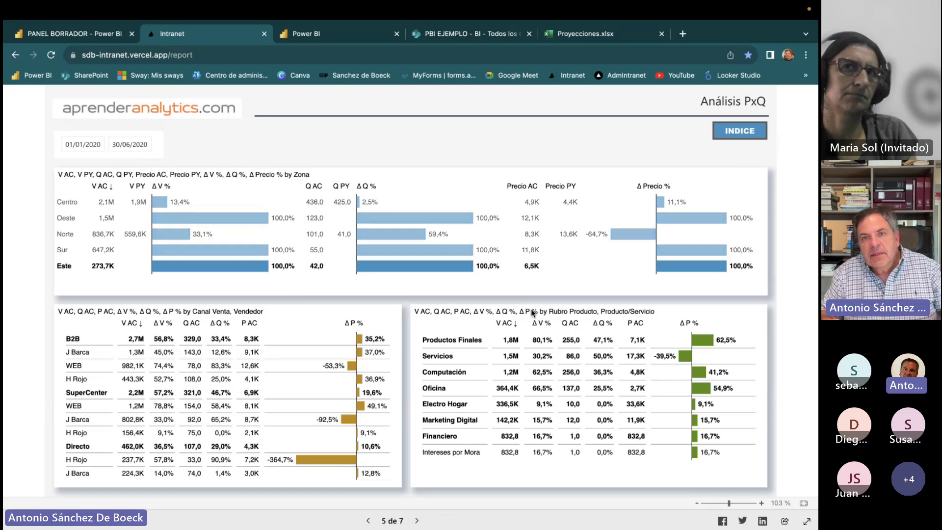
pyautogui.click(696, 297)
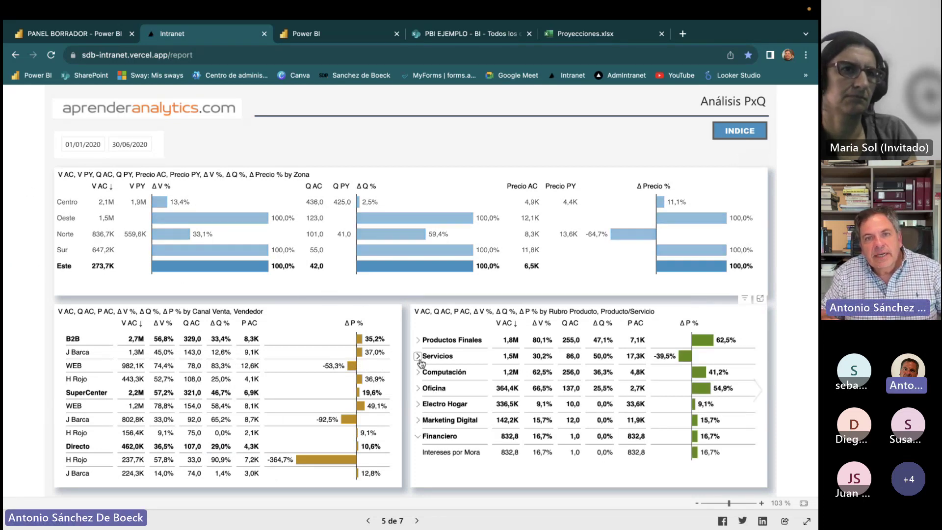
pyautogui.click(432, 376)
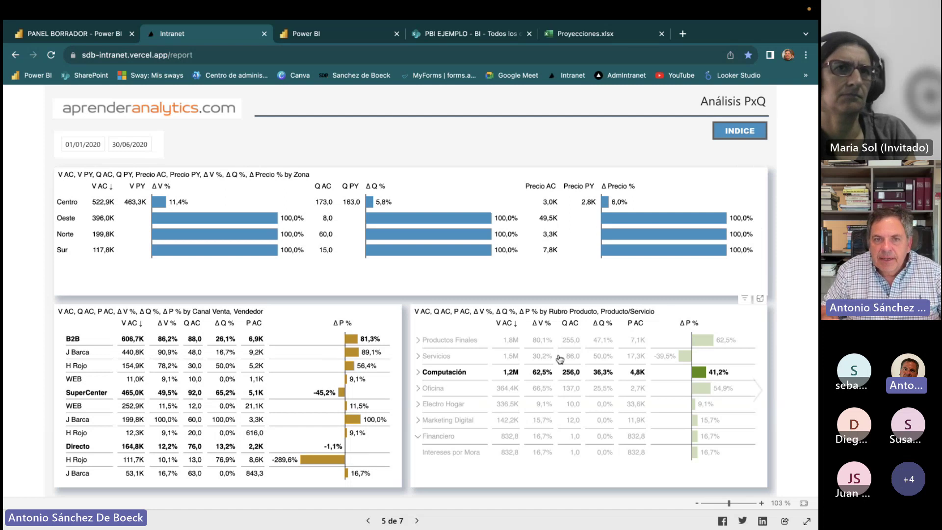
# Page through the PxQ detail by client and product and the final Resumen Comercial page, and return to the report index.
pyautogui.click(417, 521)
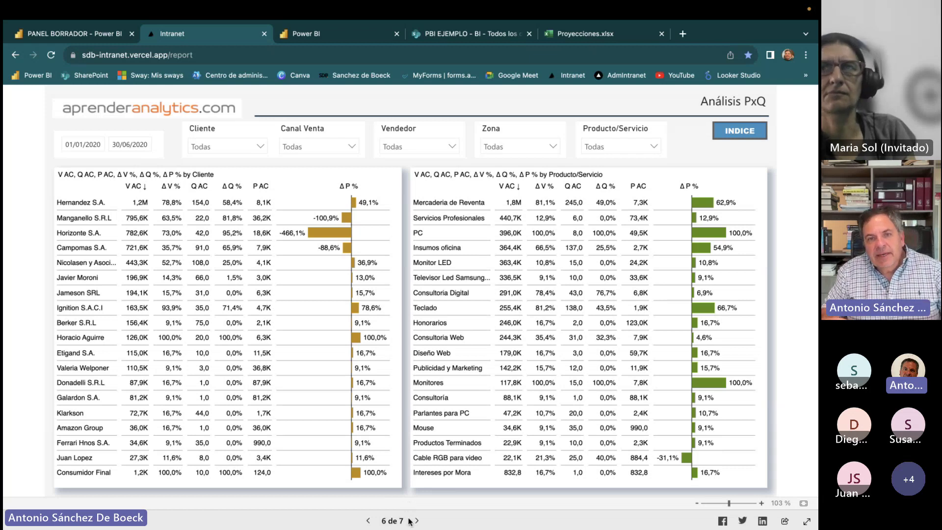
pyautogui.click(416, 521)
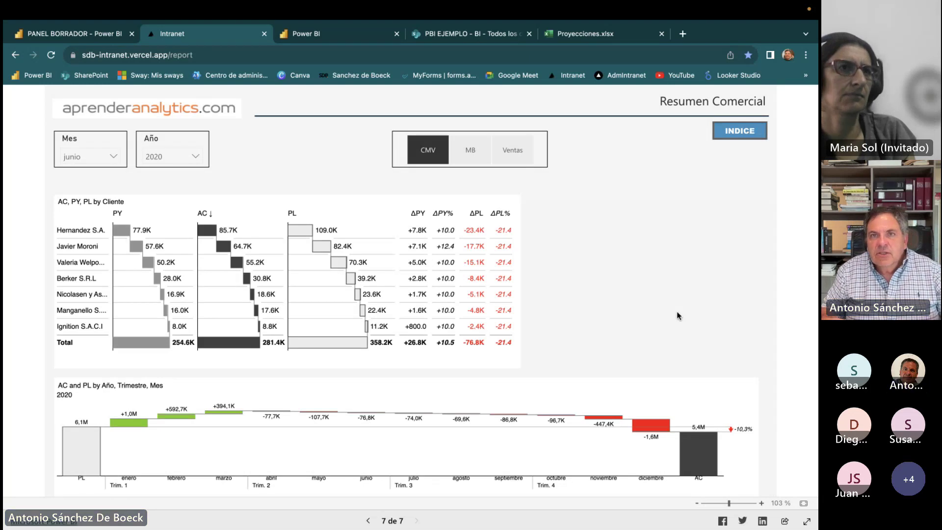
pyautogui.click(744, 132)
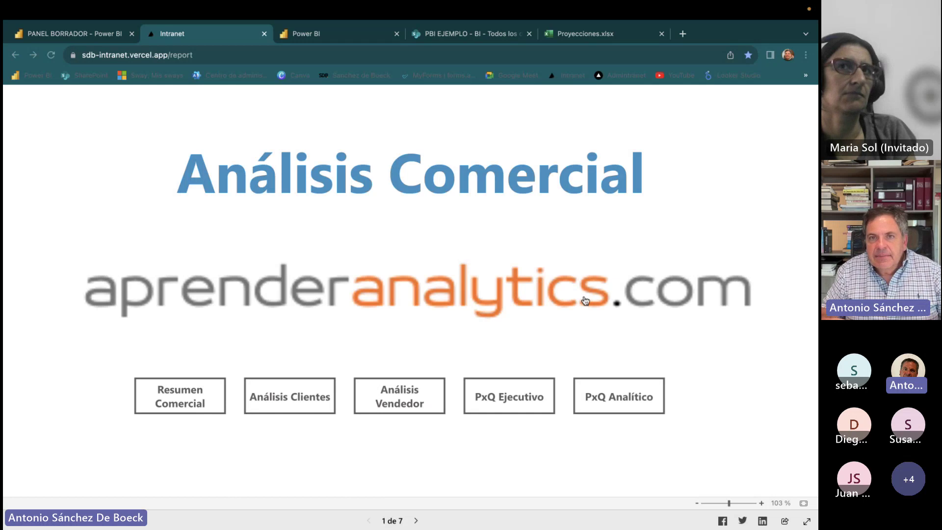
pyautogui.moveTo(564, 527)
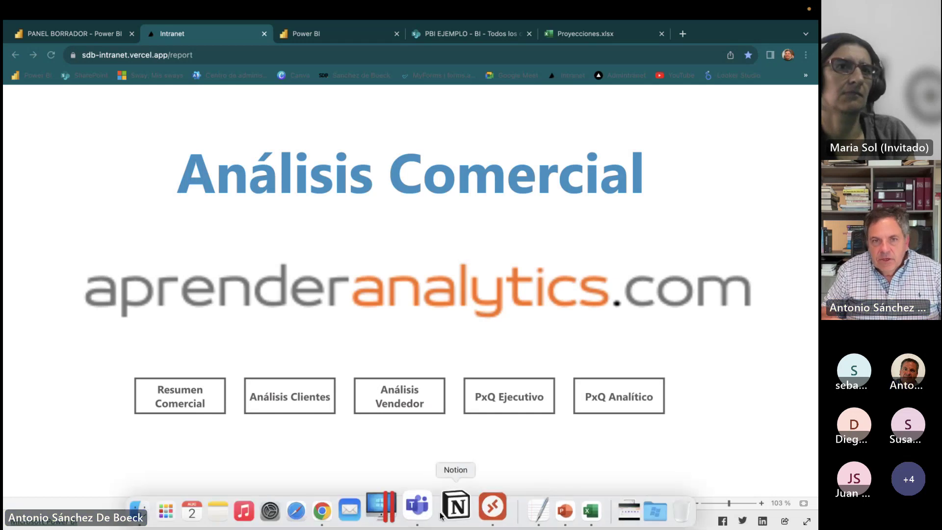